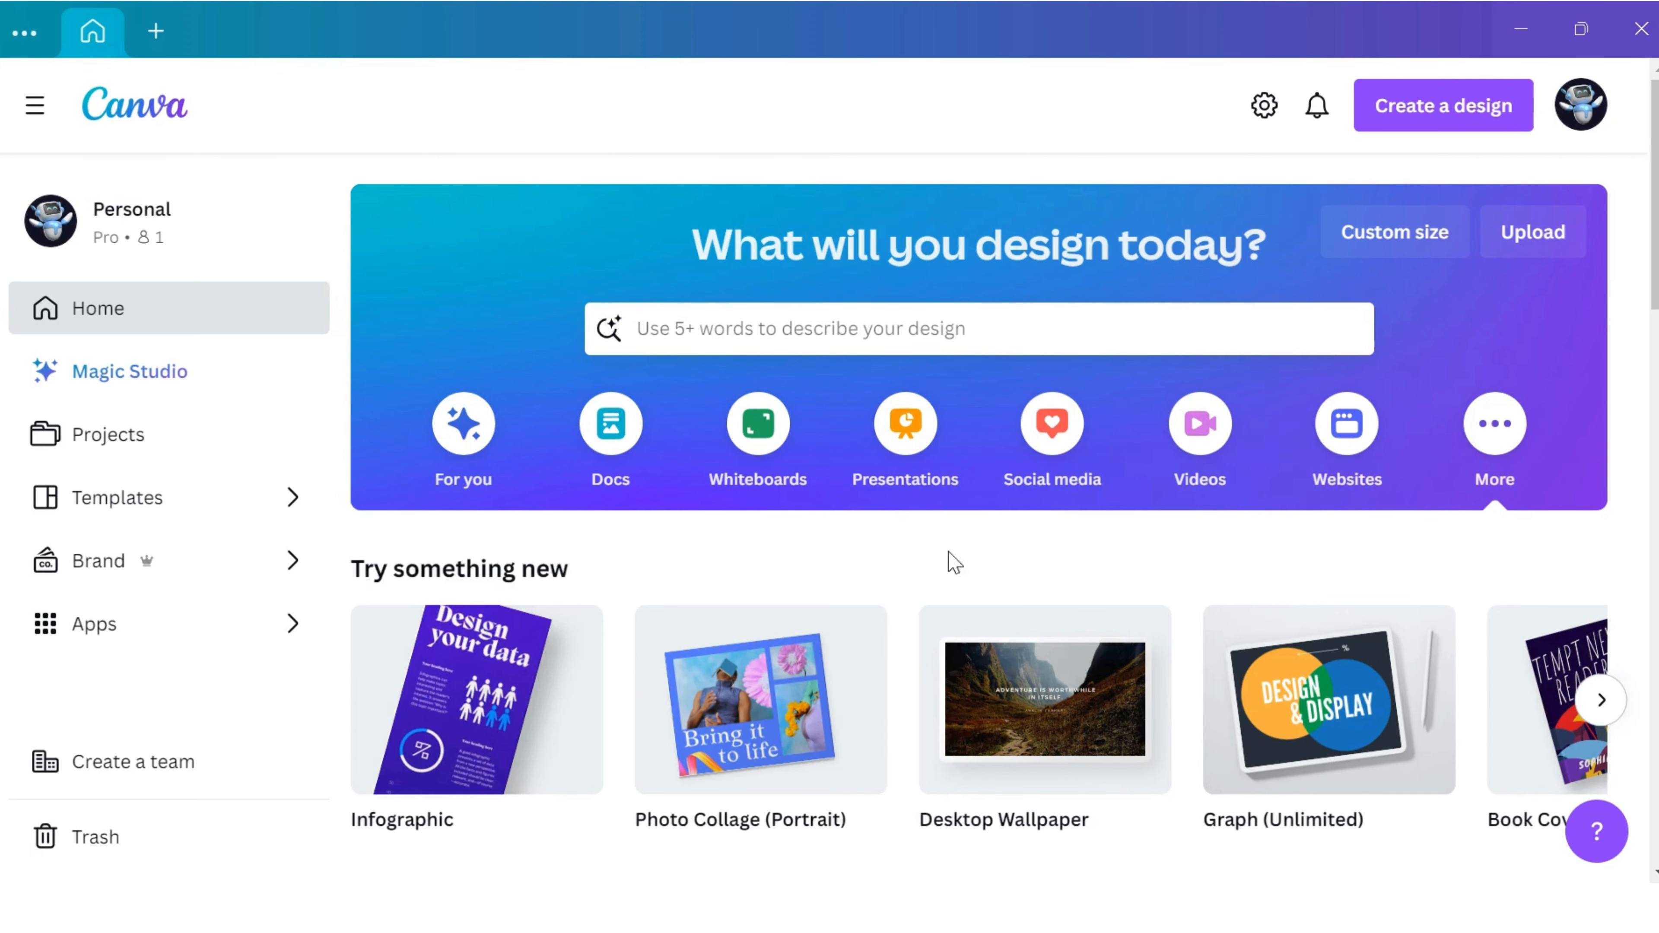
Search the design templates for "movie poster".
{"action": "left_click", "coordinate": [899, 330]}
{"action": "type", "text": "movie"}
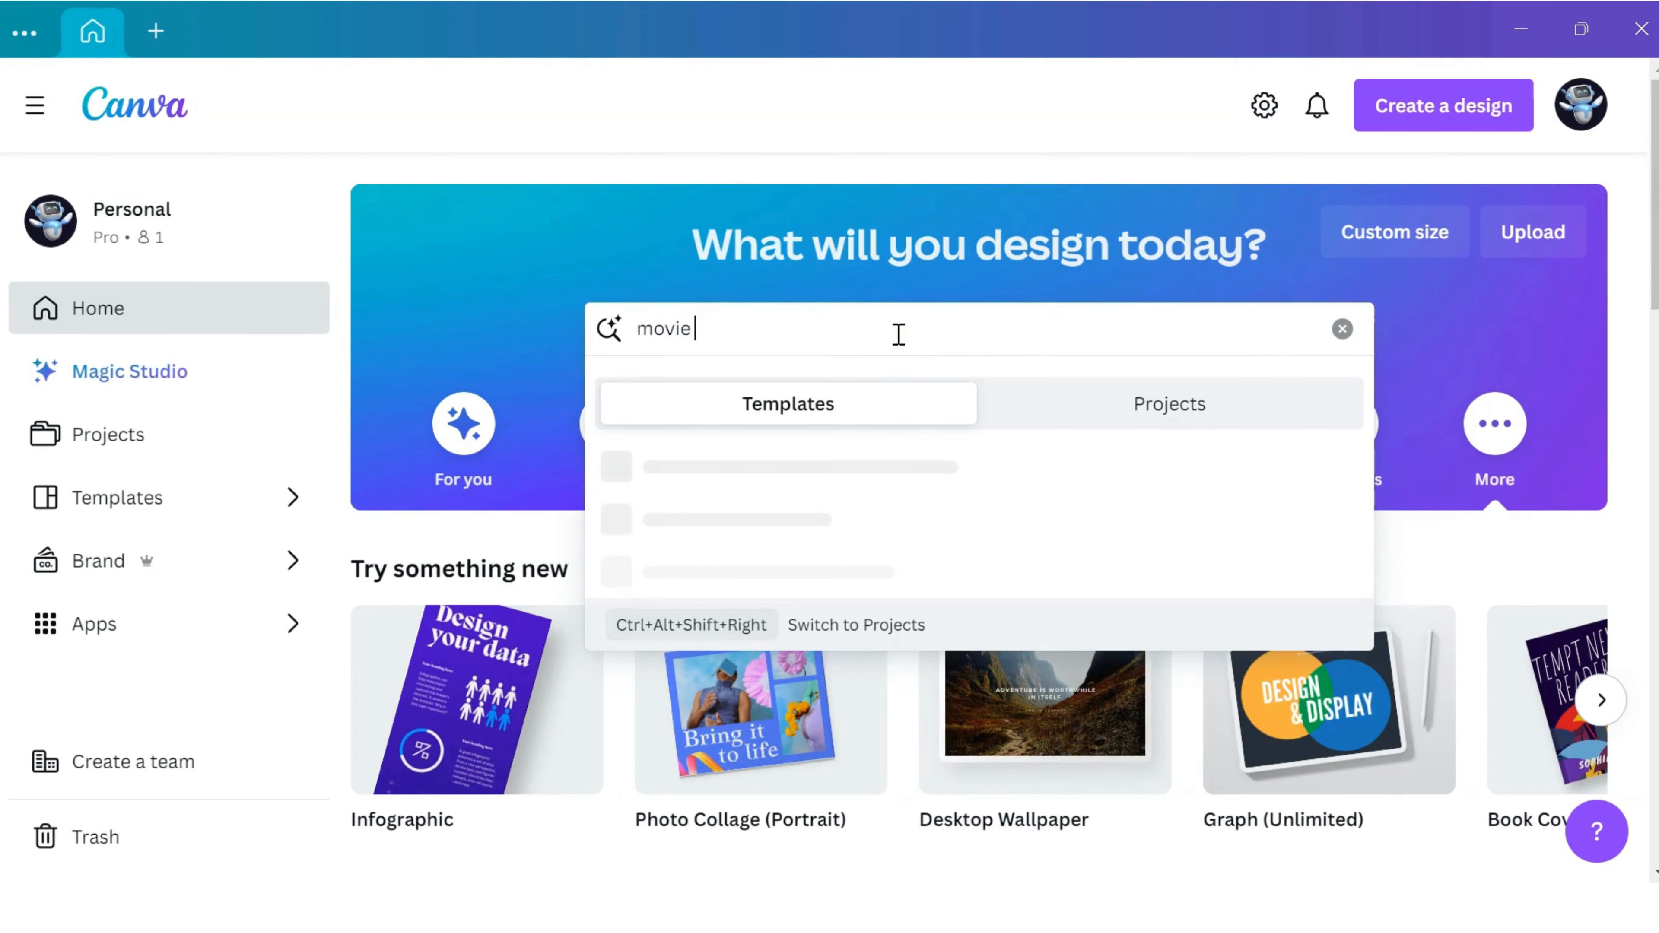
{"action": "type", "text": " poster"}
{"action": "key", "text": "Return"}
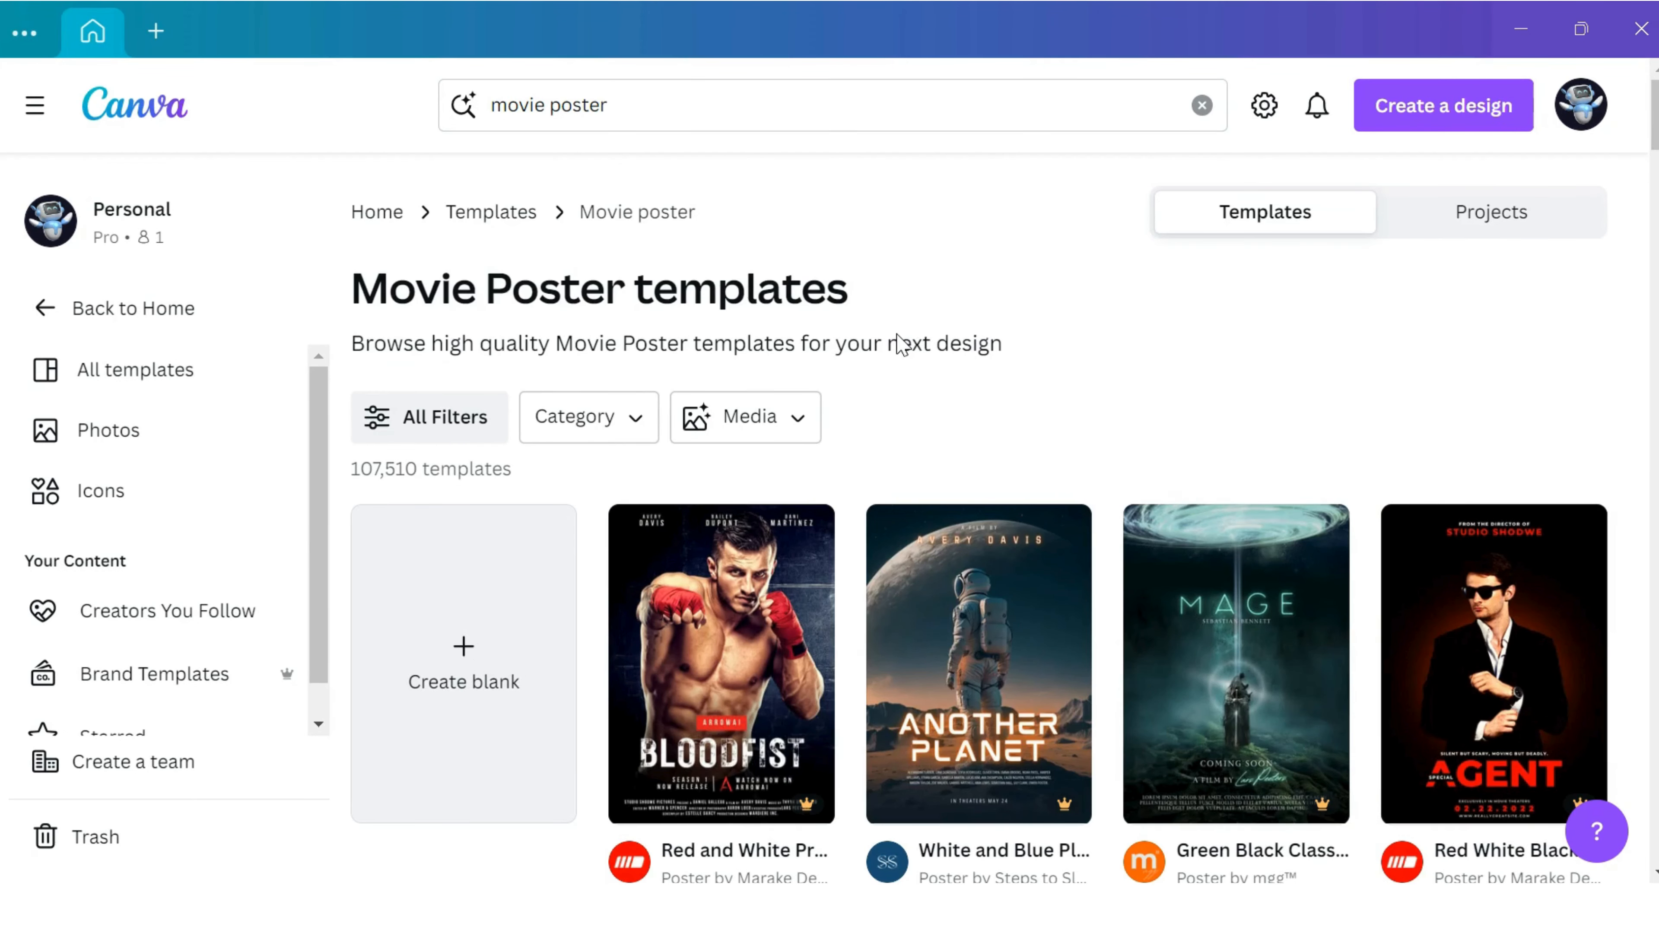
Browse the movie poster templates and check the Pro badge on the grey "Memories" poster.
{"action": "scroll", "coordinate": [904, 349], "scroll_direction": "down", "scroll_amount": 5}
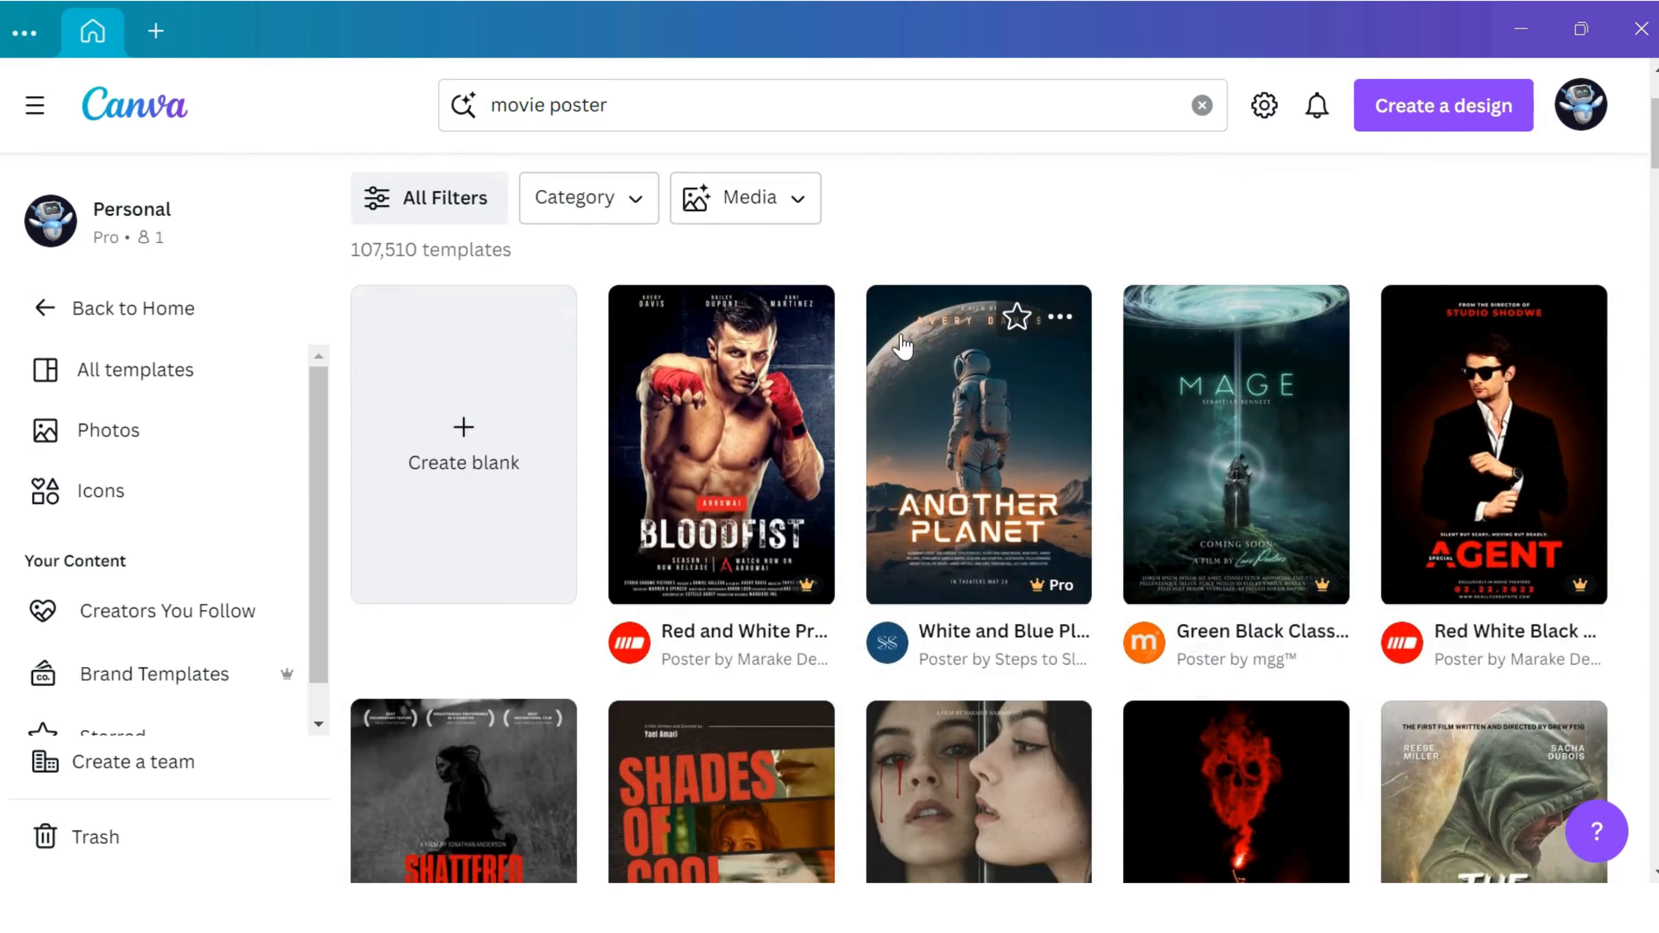
{"action": "scroll", "coordinate": [905, 345], "scroll_direction": "down", "scroll_amount": 5}
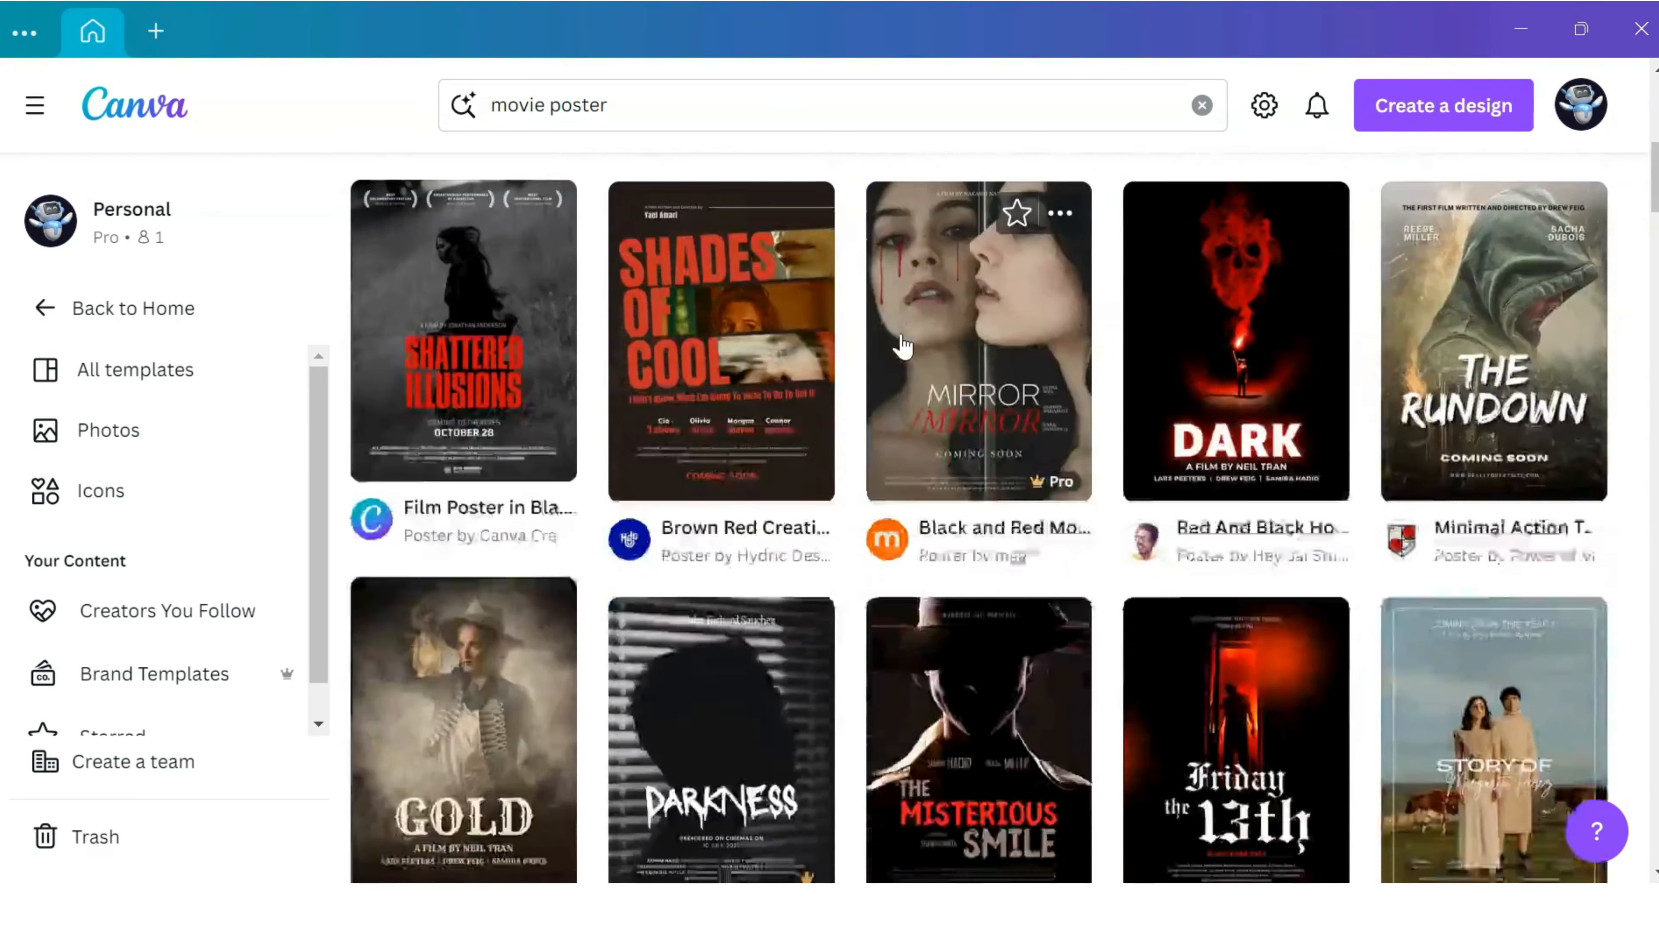
{"action": "scroll", "coordinate": [903, 347], "scroll_direction": "down", "scroll_amount": 4}
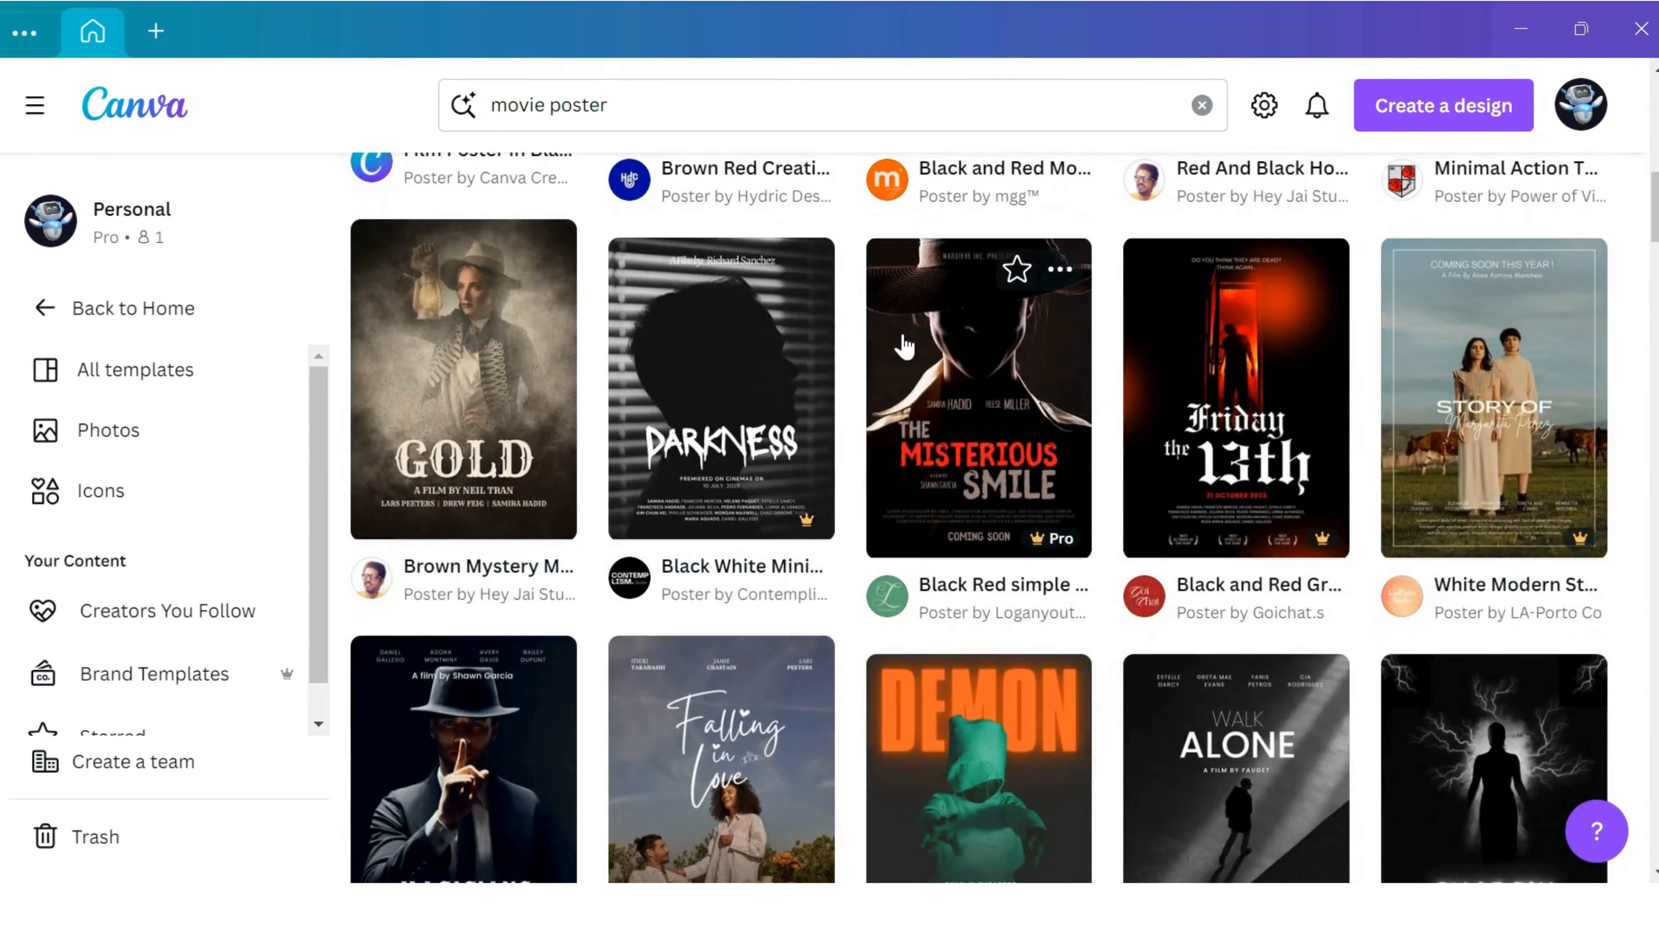
{"action": "scroll", "coordinate": [932, 324], "scroll_direction": "down", "scroll_amount": 4}
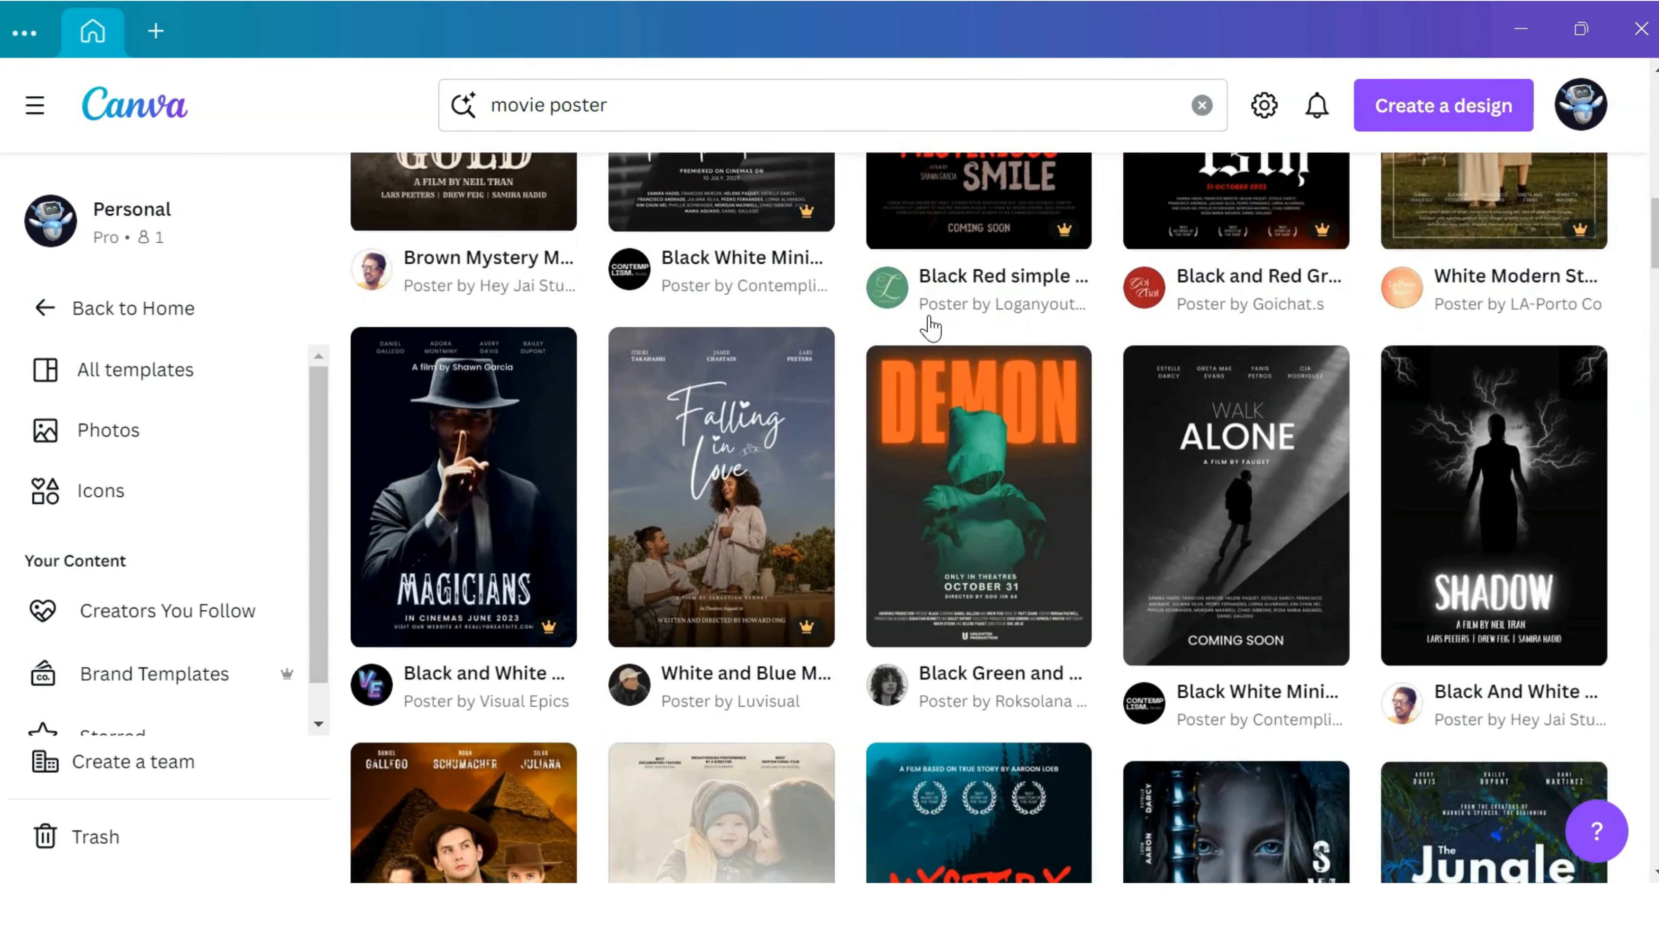
{"action": "scroll", "coordinate": [931, 325], "scroll_direction": "down", "scroll_amount": 4}
{"action": "scroll", "coordinate": [932, 327], "scroll_direction": "down", "scroll_amount": 1}
{"action": "scroll", "coordinate": [932, 325], "scroll_direction": "down", "scroll_amount": 5}
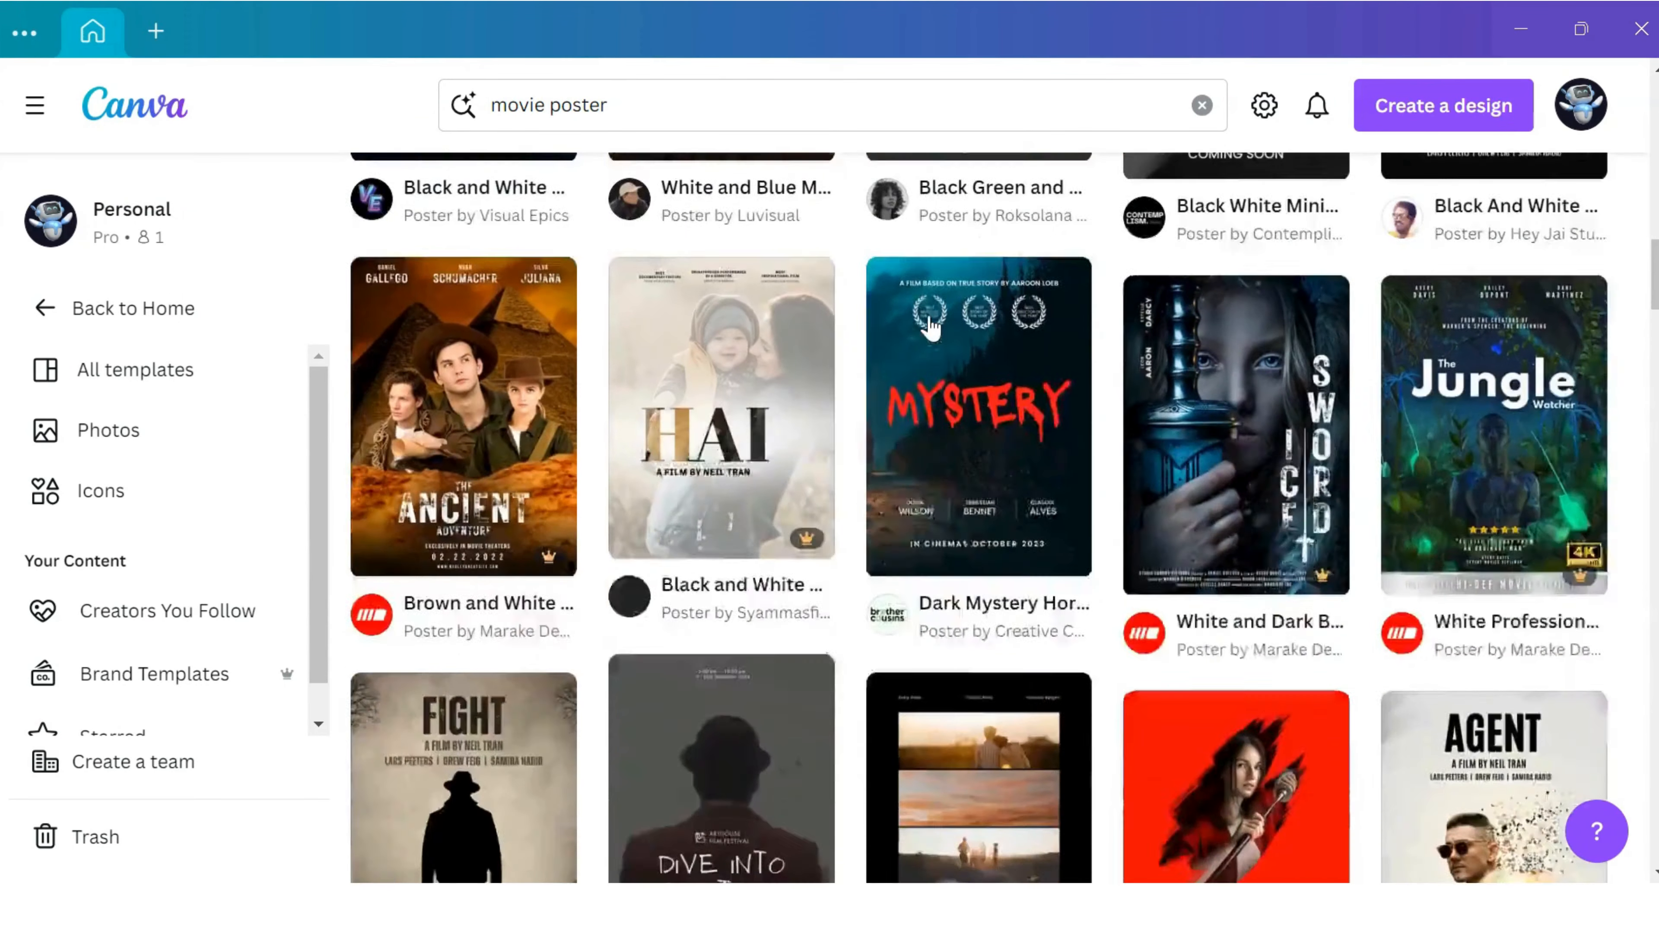
{"action": "scroll", "coordinate": [918, 319], "scroll_direction": "down", "scroll_amount": 4}
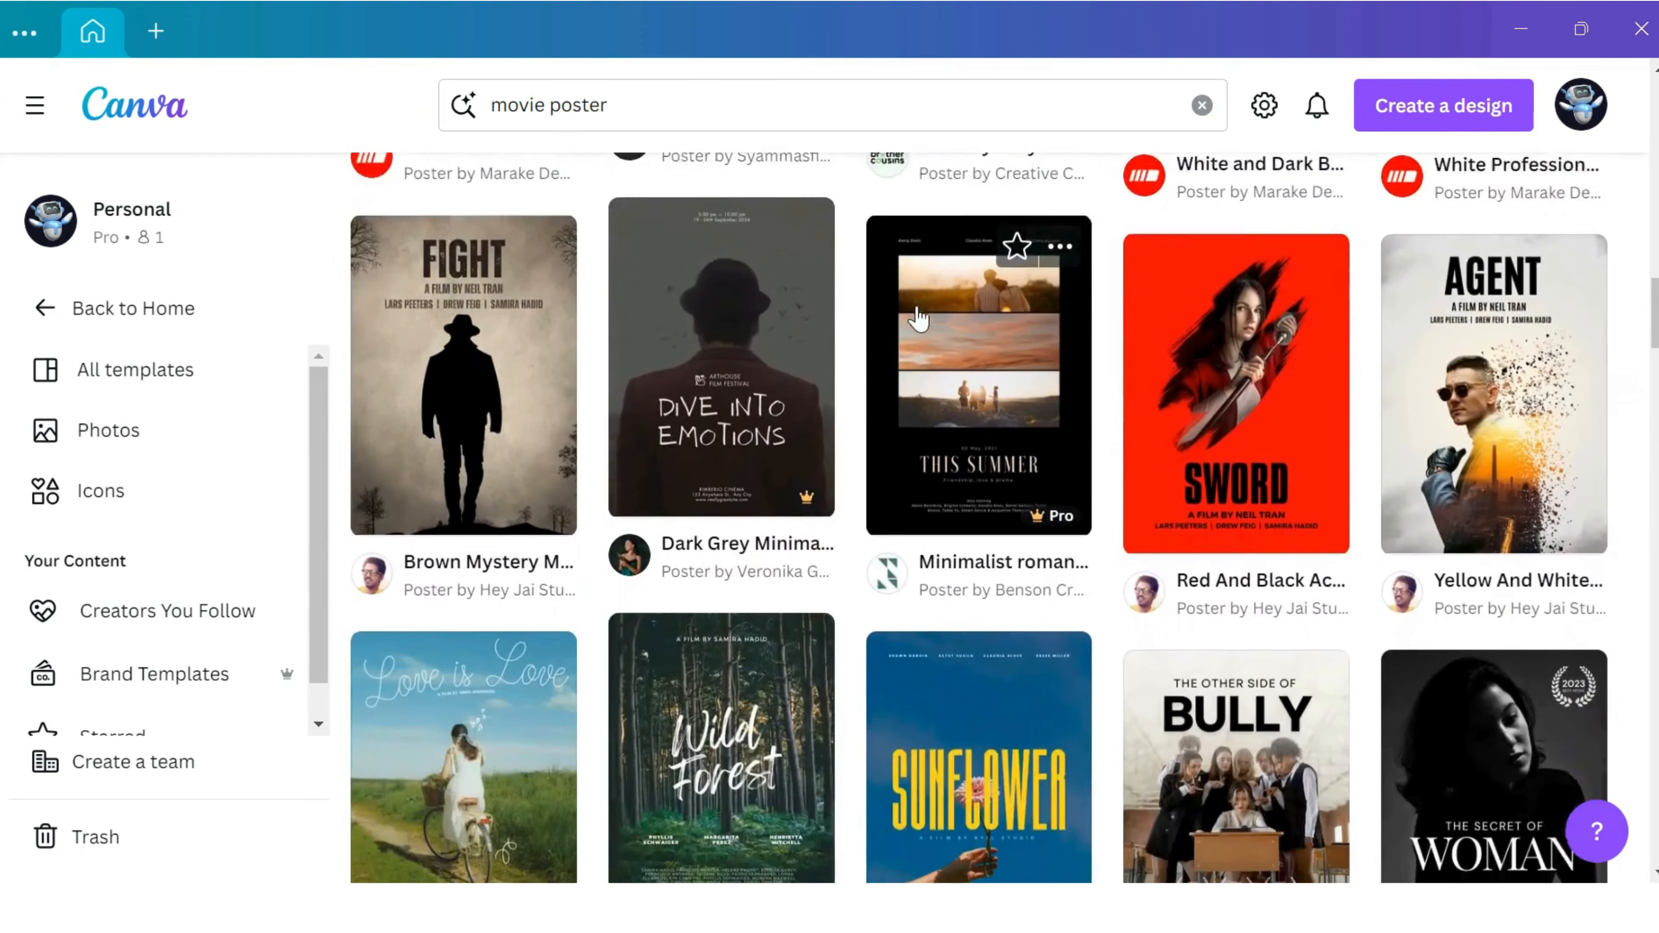
{"action": "scroll", "coordinate": [919, 319], "scroll_direction": "down", "scroll_amount": 4}
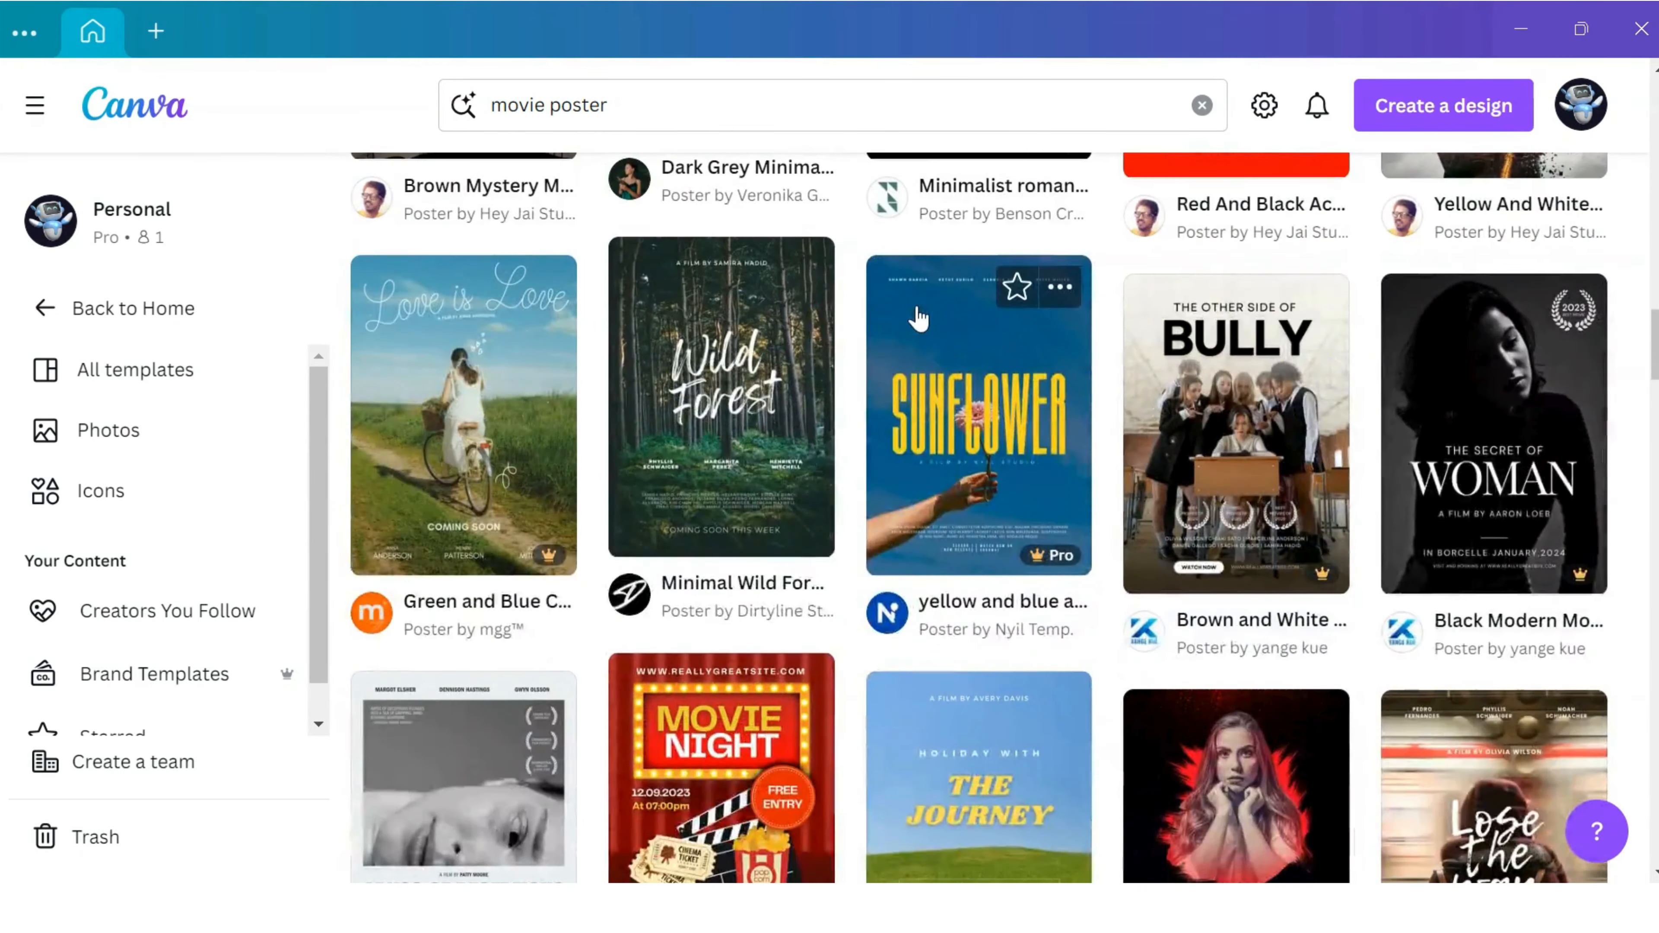
{"action": "scroll", "coordinate": [921, 318], "scroll_direction": "down", "scroll_amount": 3}
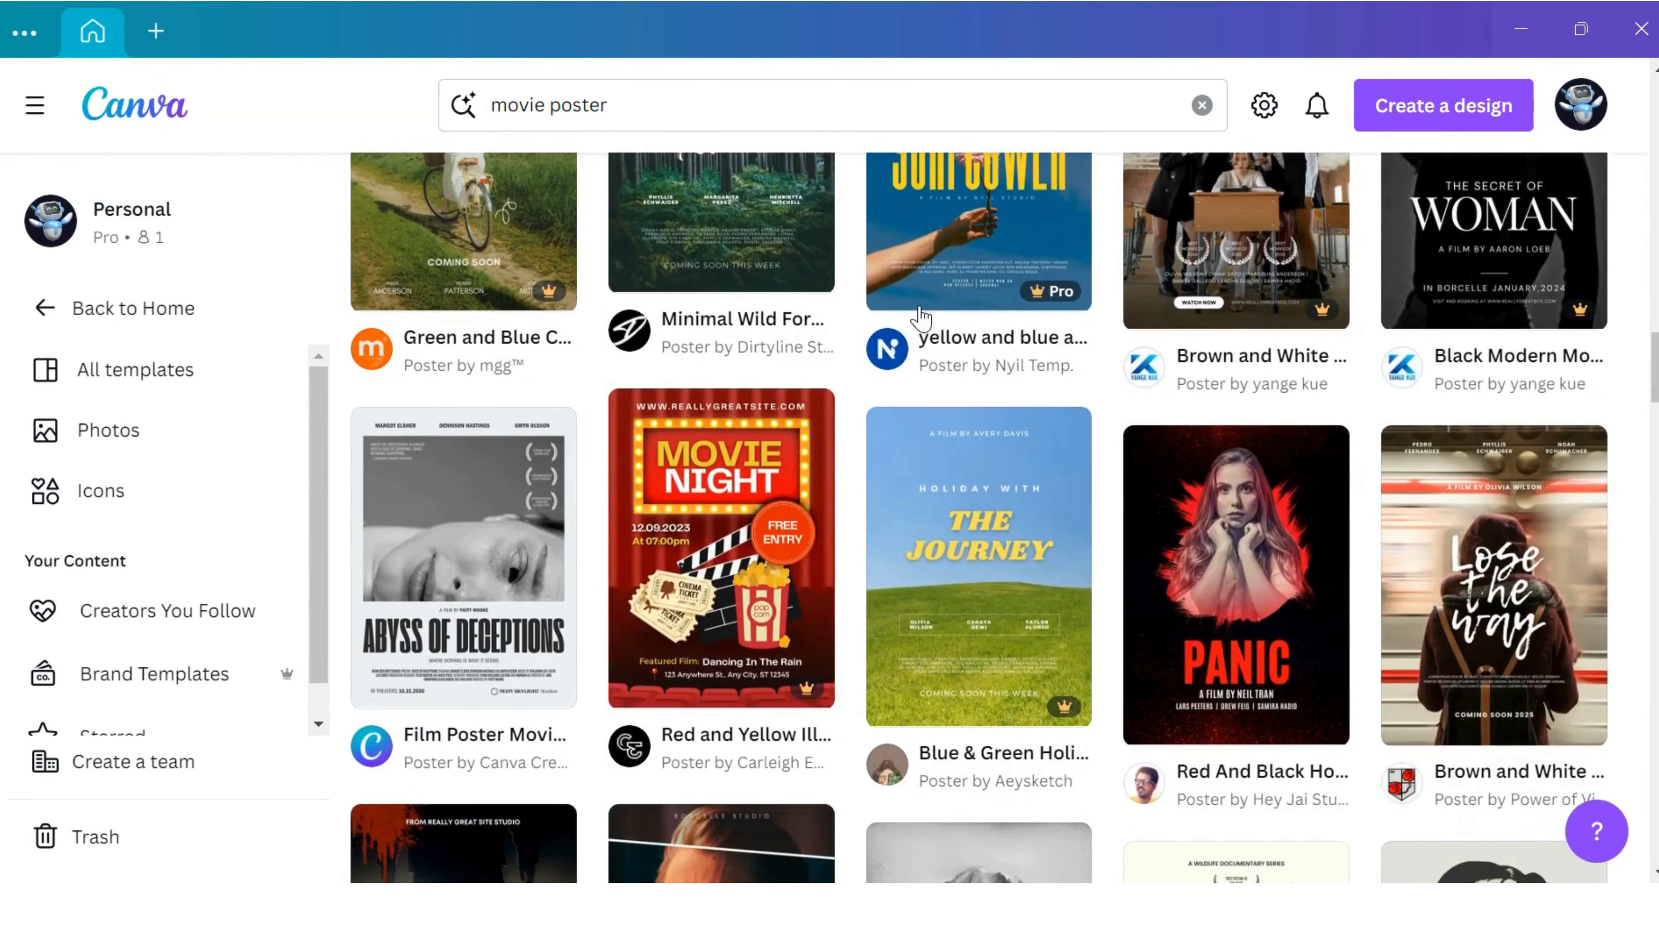
{"action": "scroll", "coordinate": [921, 319], "scroll_direction": "down", "scroll_amount": 4}
{"action": "scroll", "coordinate": [921, 319], "scroll_direction": "down", "scroll_amount": 4}
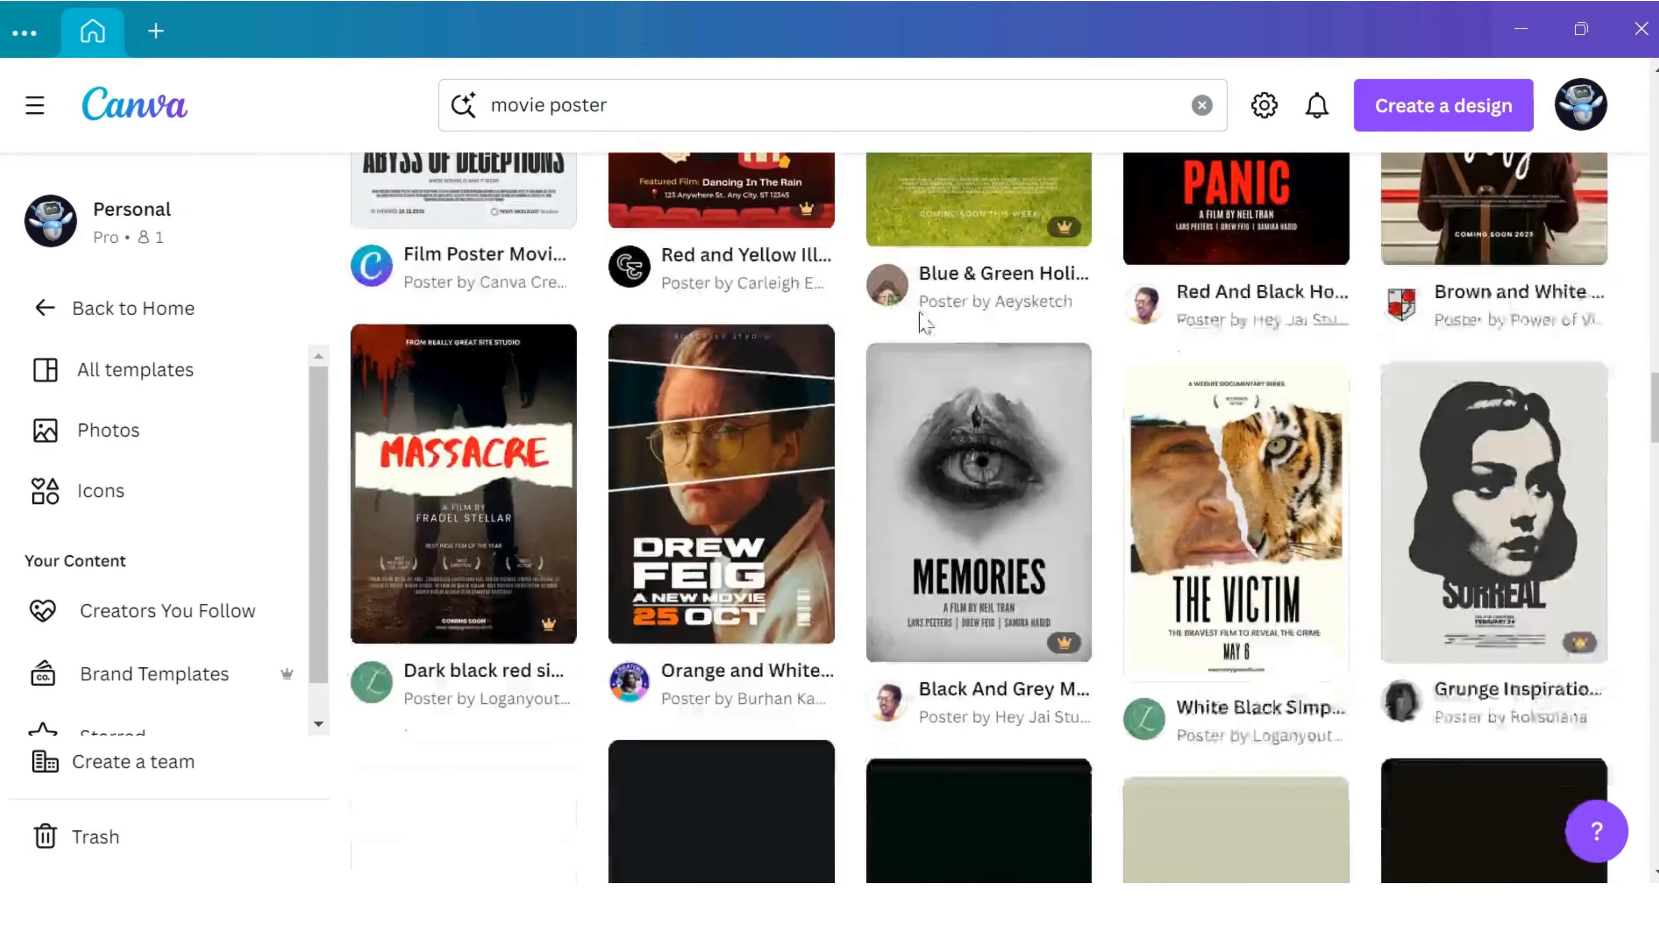
{"action": "mouse_move", "coordinate": [1043, 515]}
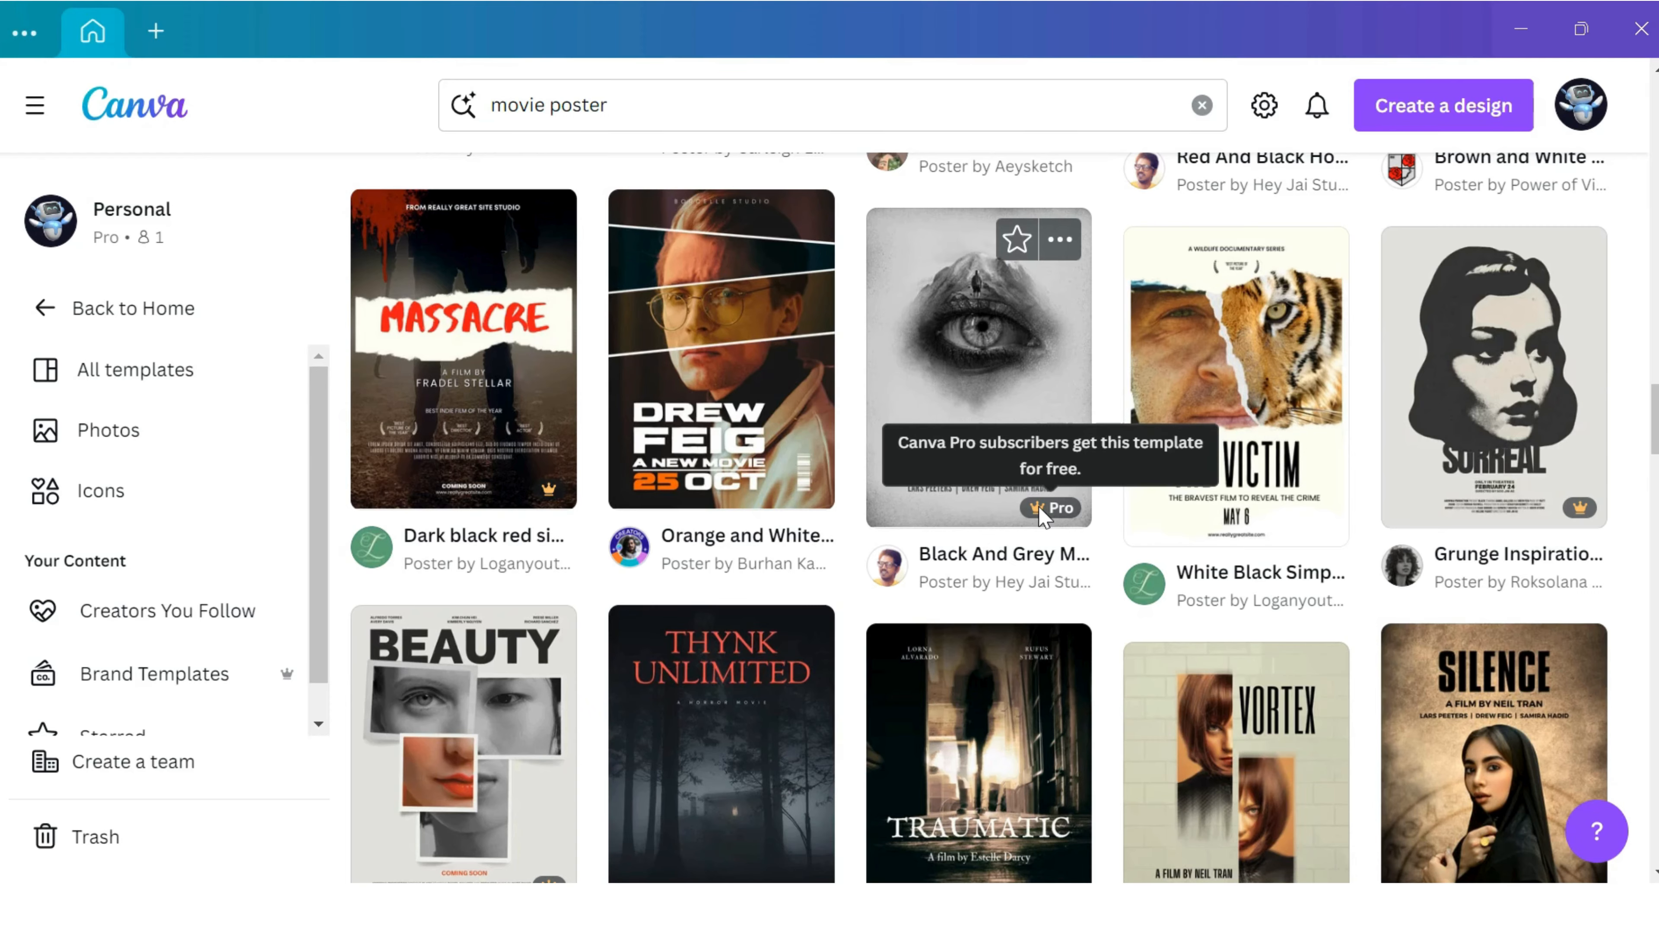
Find "The Sunset Diary" template, Orange yellow simple family drama movie promotion poster, and open it for customizing.
{"action": "scroll", "coordinate": [1043, 515], "scroll_direction": "down", "scroll_amount": 3}
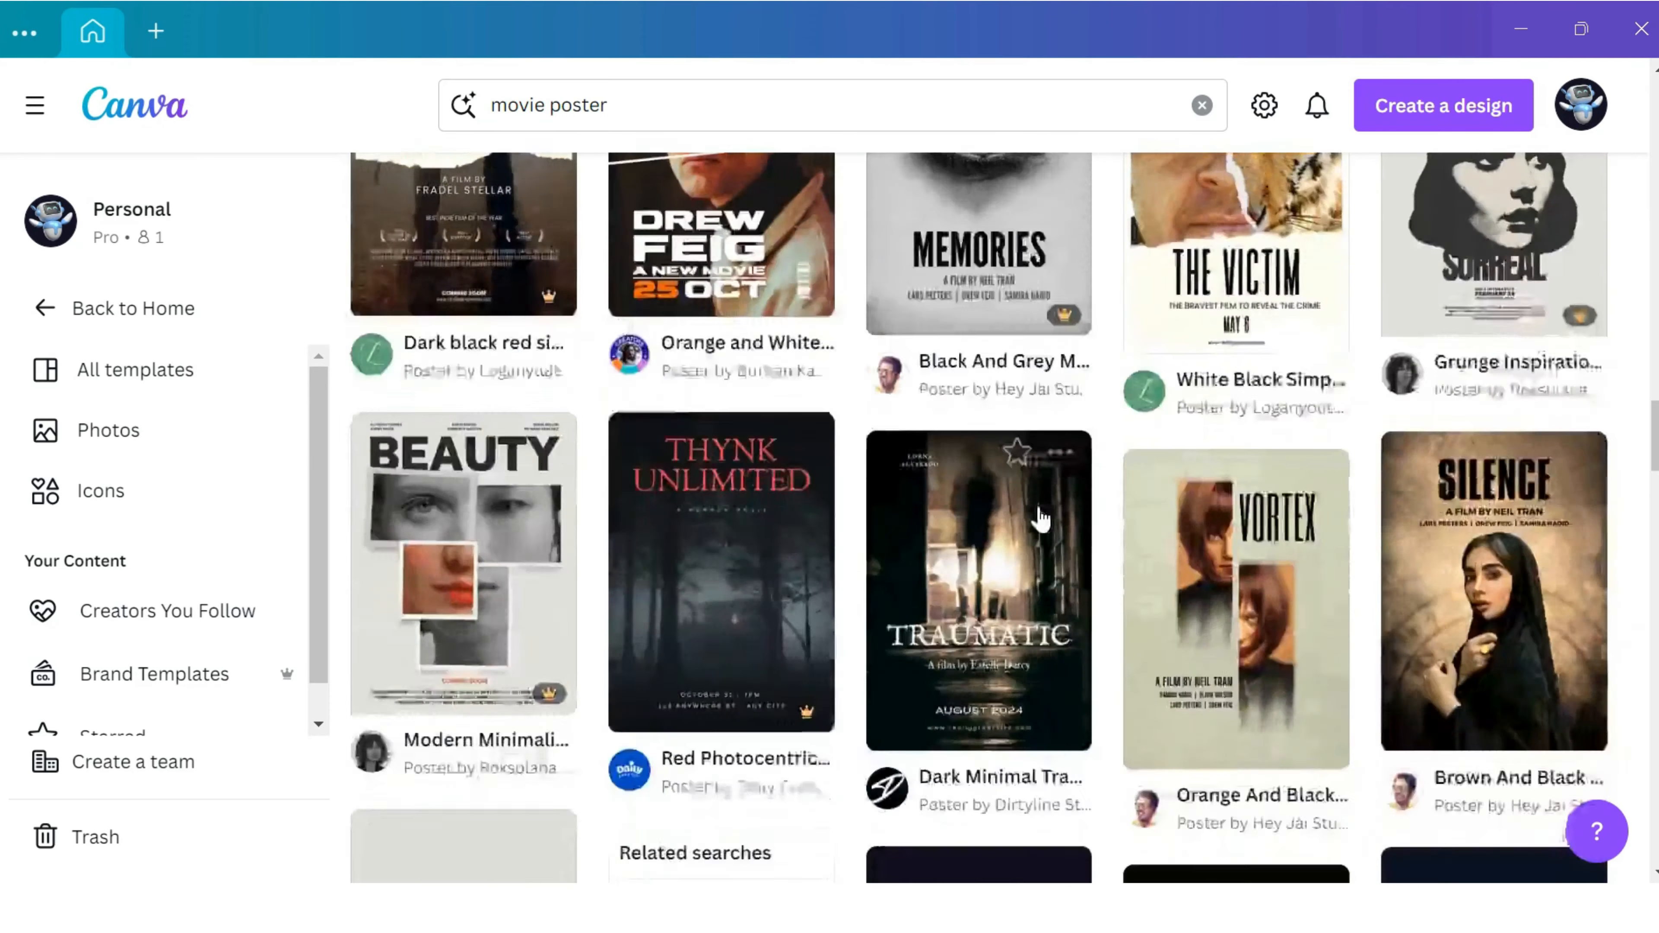
{"action": "scroll", "coordinate": [1041, 520], "scroll_direction": "down", "scroll_amount": 4}
{"action": "scroll", "coordinate": [1041, 520], "scroll_direction": "down", "scroll_amount": 3}
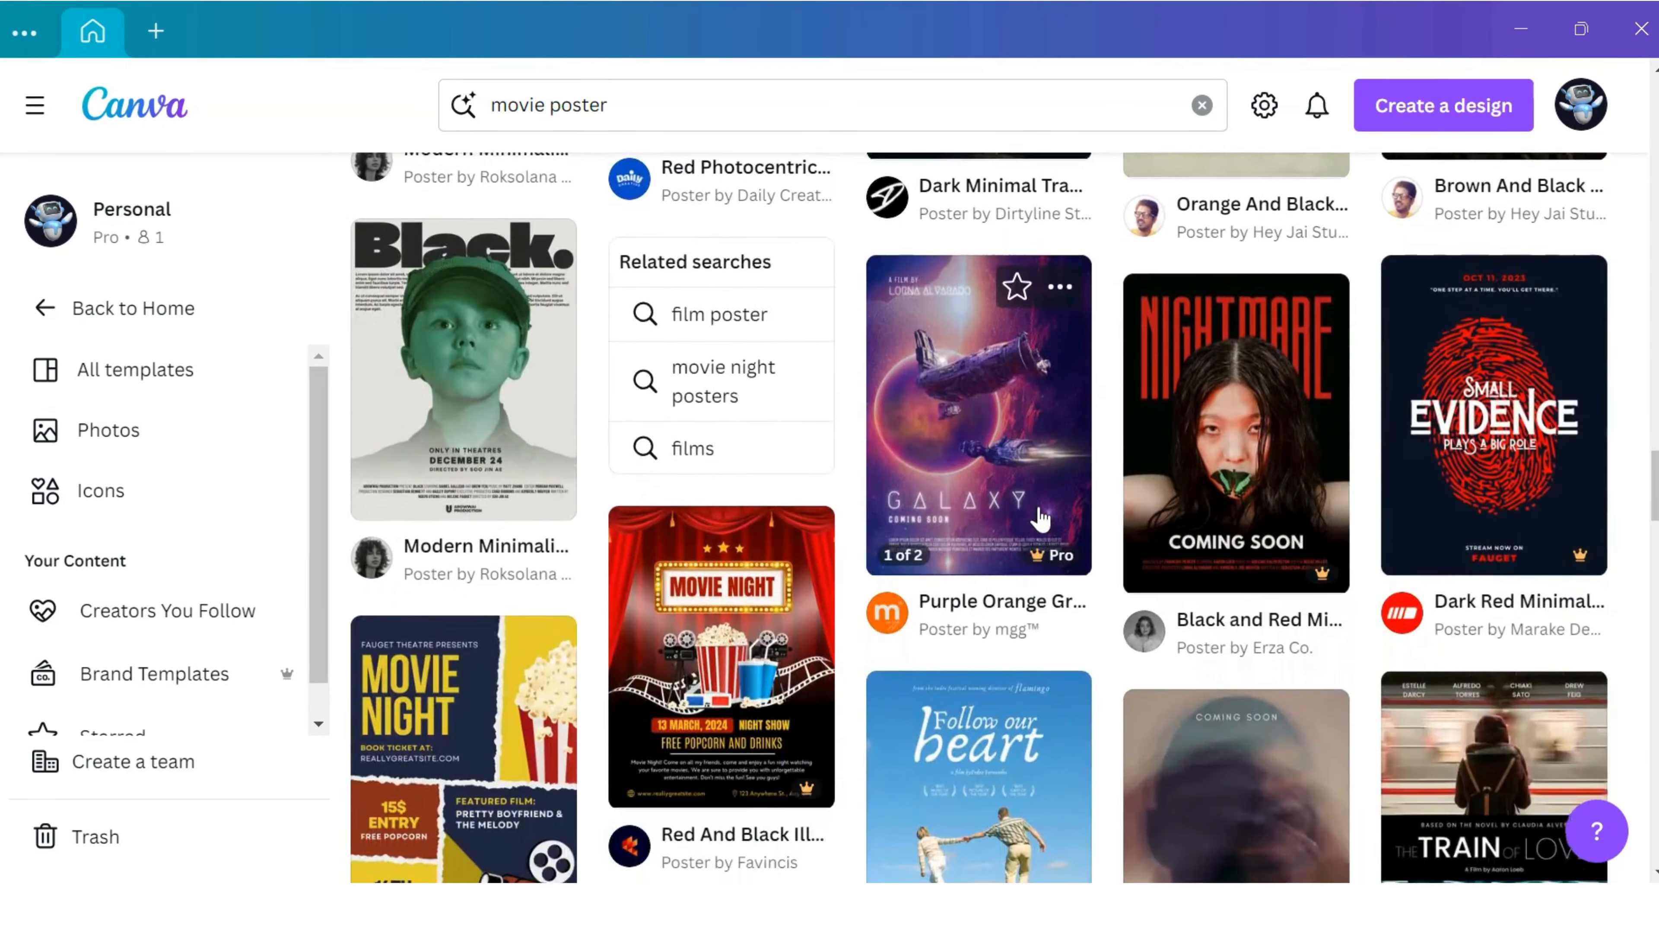
{"action": "scroll", "coordinate": [1041, 520], "scroll_direction": "down", "scroll_amount": 6}
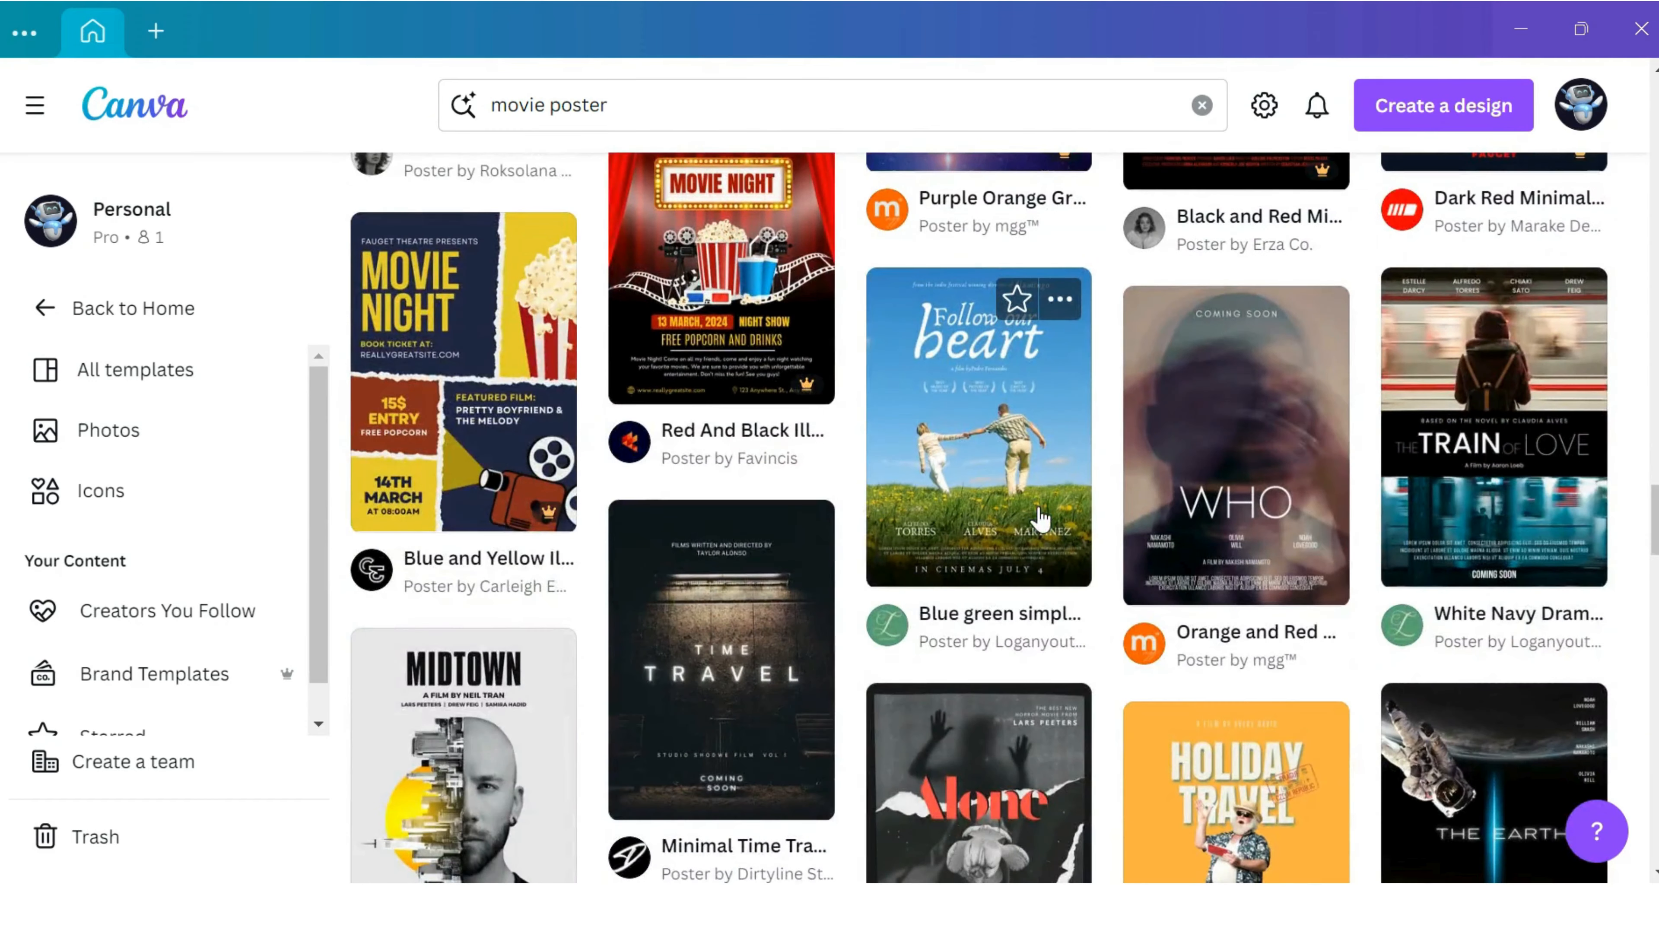
{"action": "scroll", "coordinate": [1041, 520], "scroll_direction": "down", "scroll_amount": 7}
{"action": "scroll", "coordinate": [1038, 514], "scroll_direction": "down", "scroll_amount": 8}
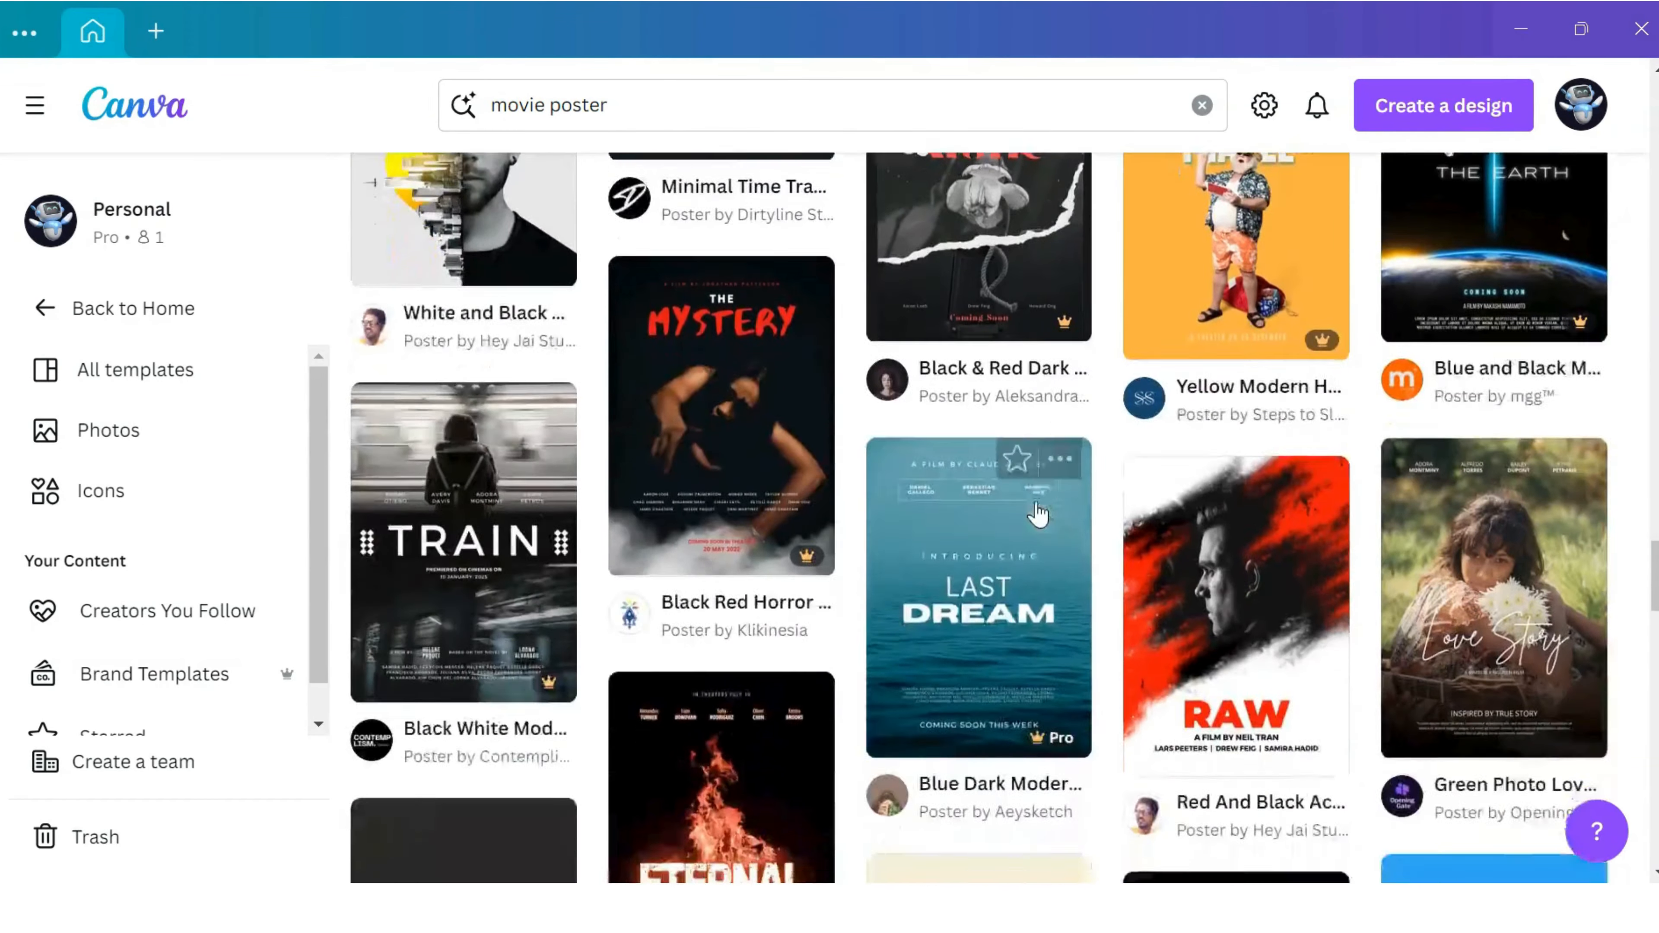
{"action": "scroll", "coordinate": [1033, 503], "scroll_direction": "down", "scroll_amount": 4}
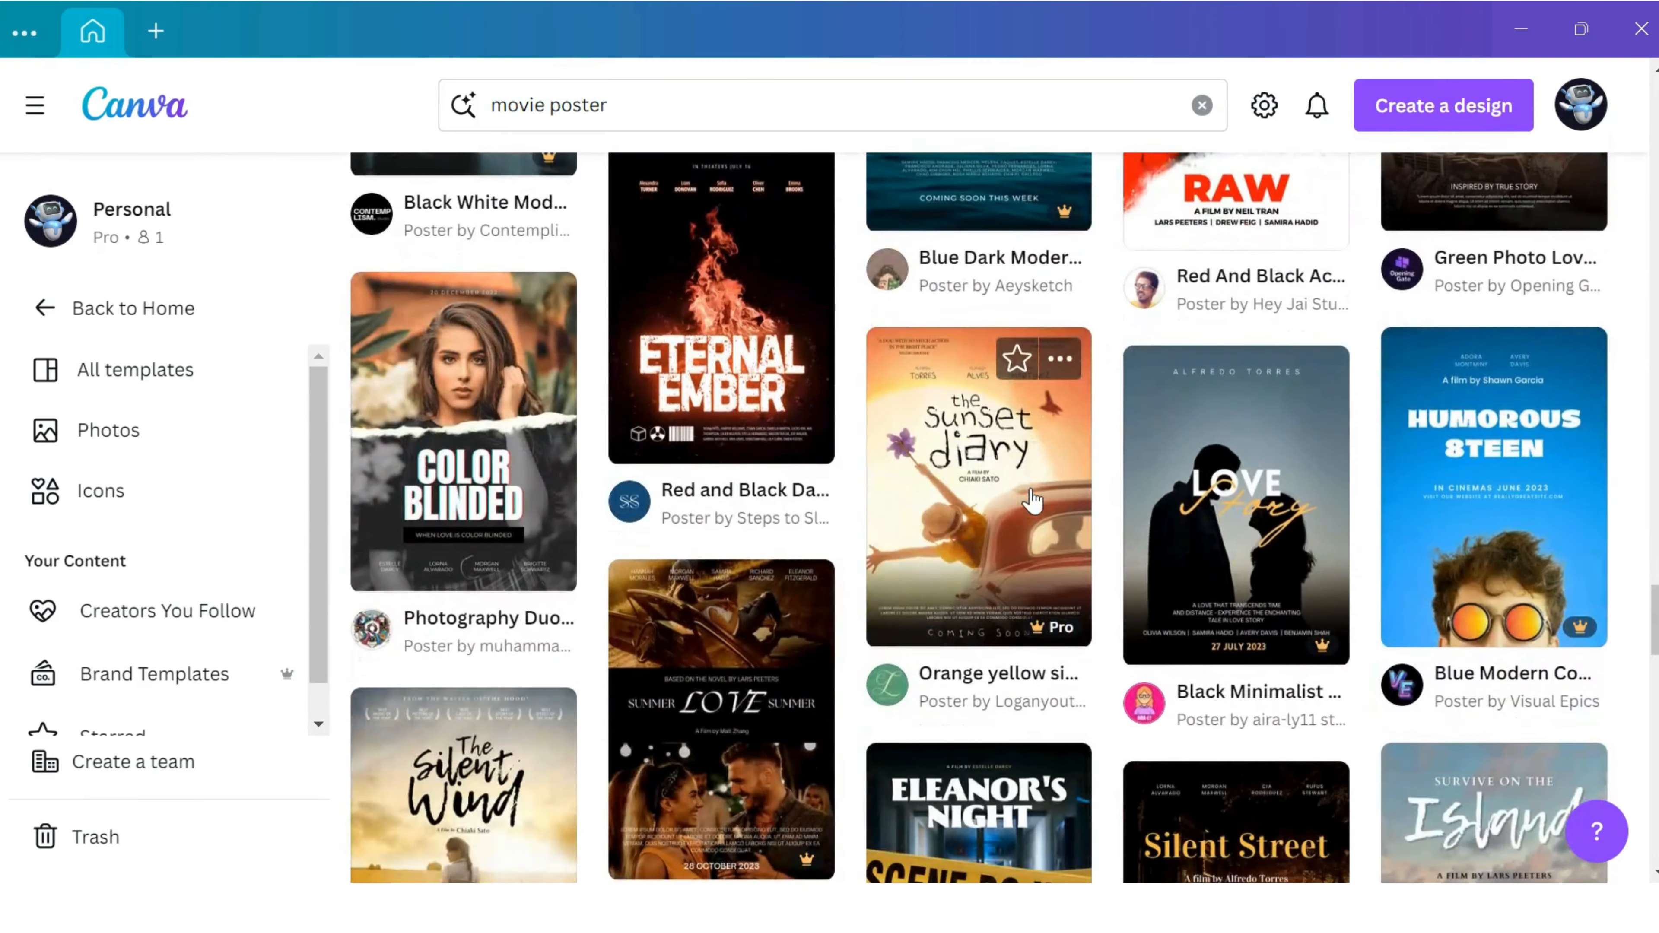
{"action": "left_click", "coordinate": [966, 499]}
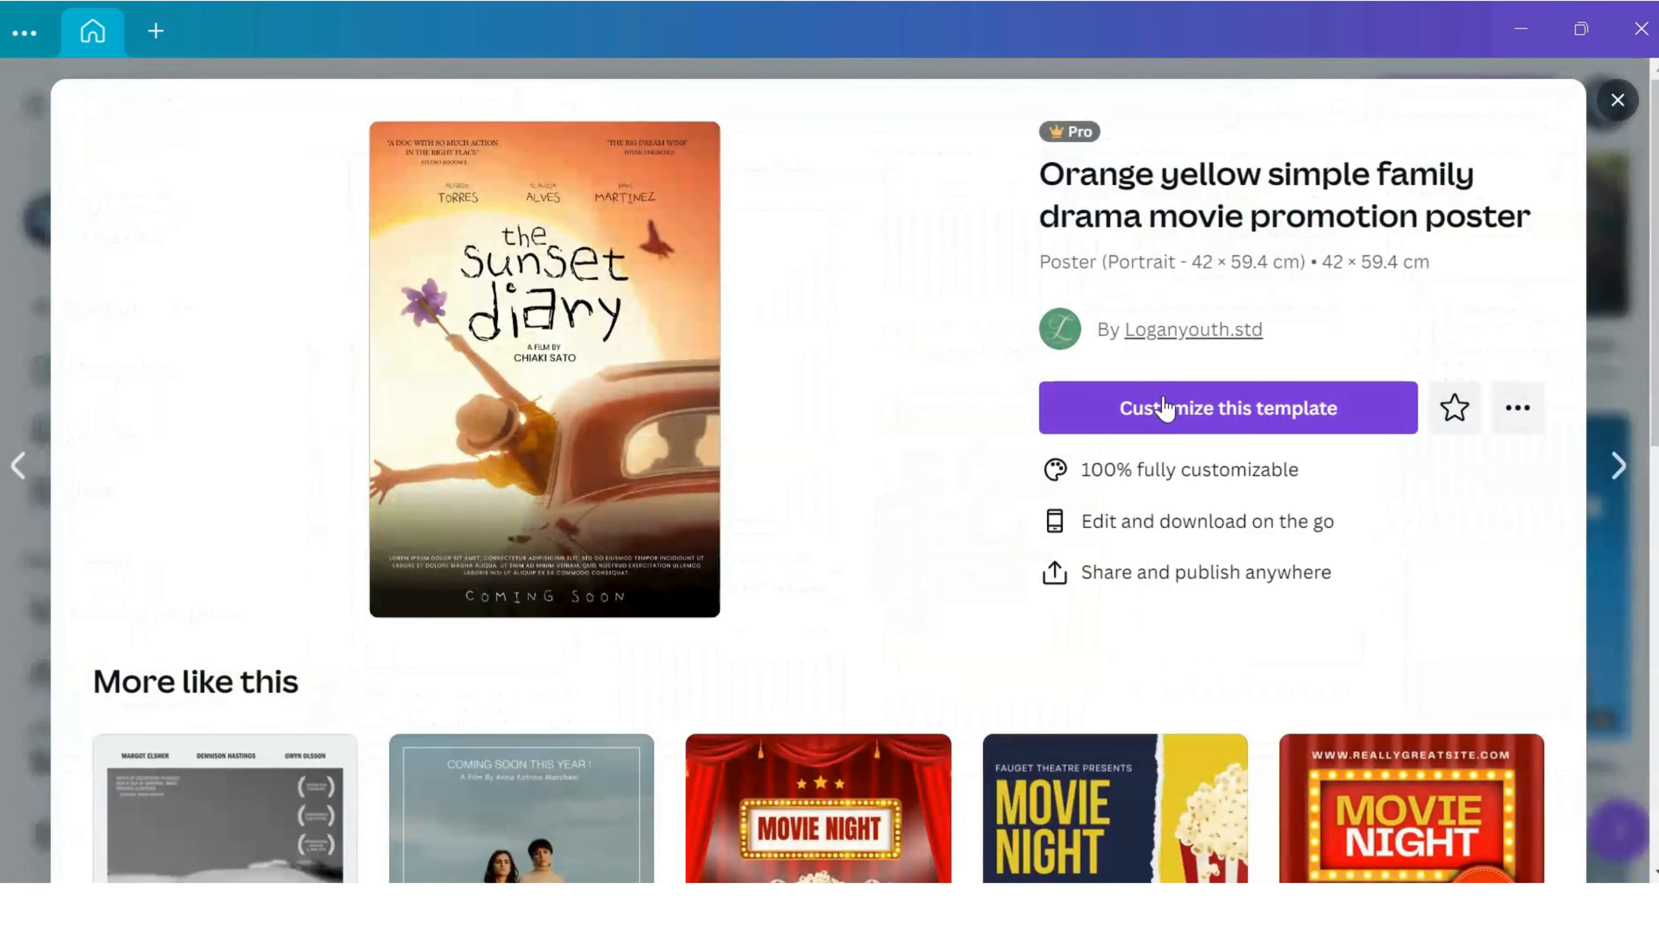
{"action": "left_click", "coordinate": [1164, 396]}
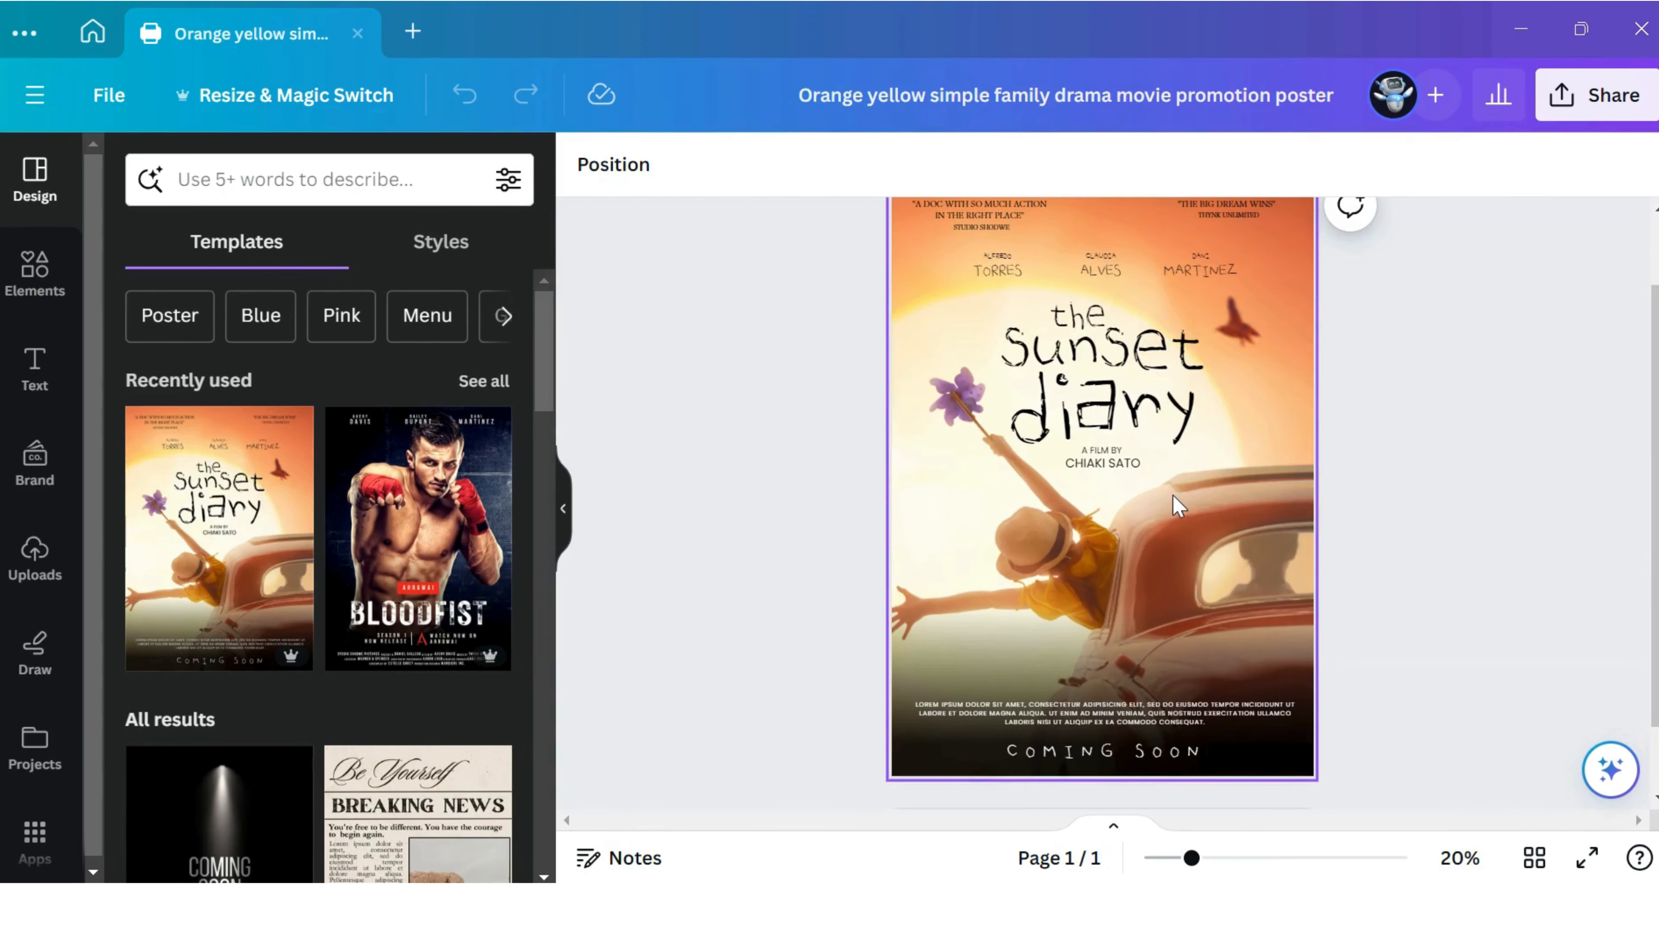
Examine the poster's separate text elements, from the quotes and cast names to the title, film credit and bottom paragraph.
{"action": "left_click", "coordinate": [1000, 218]}
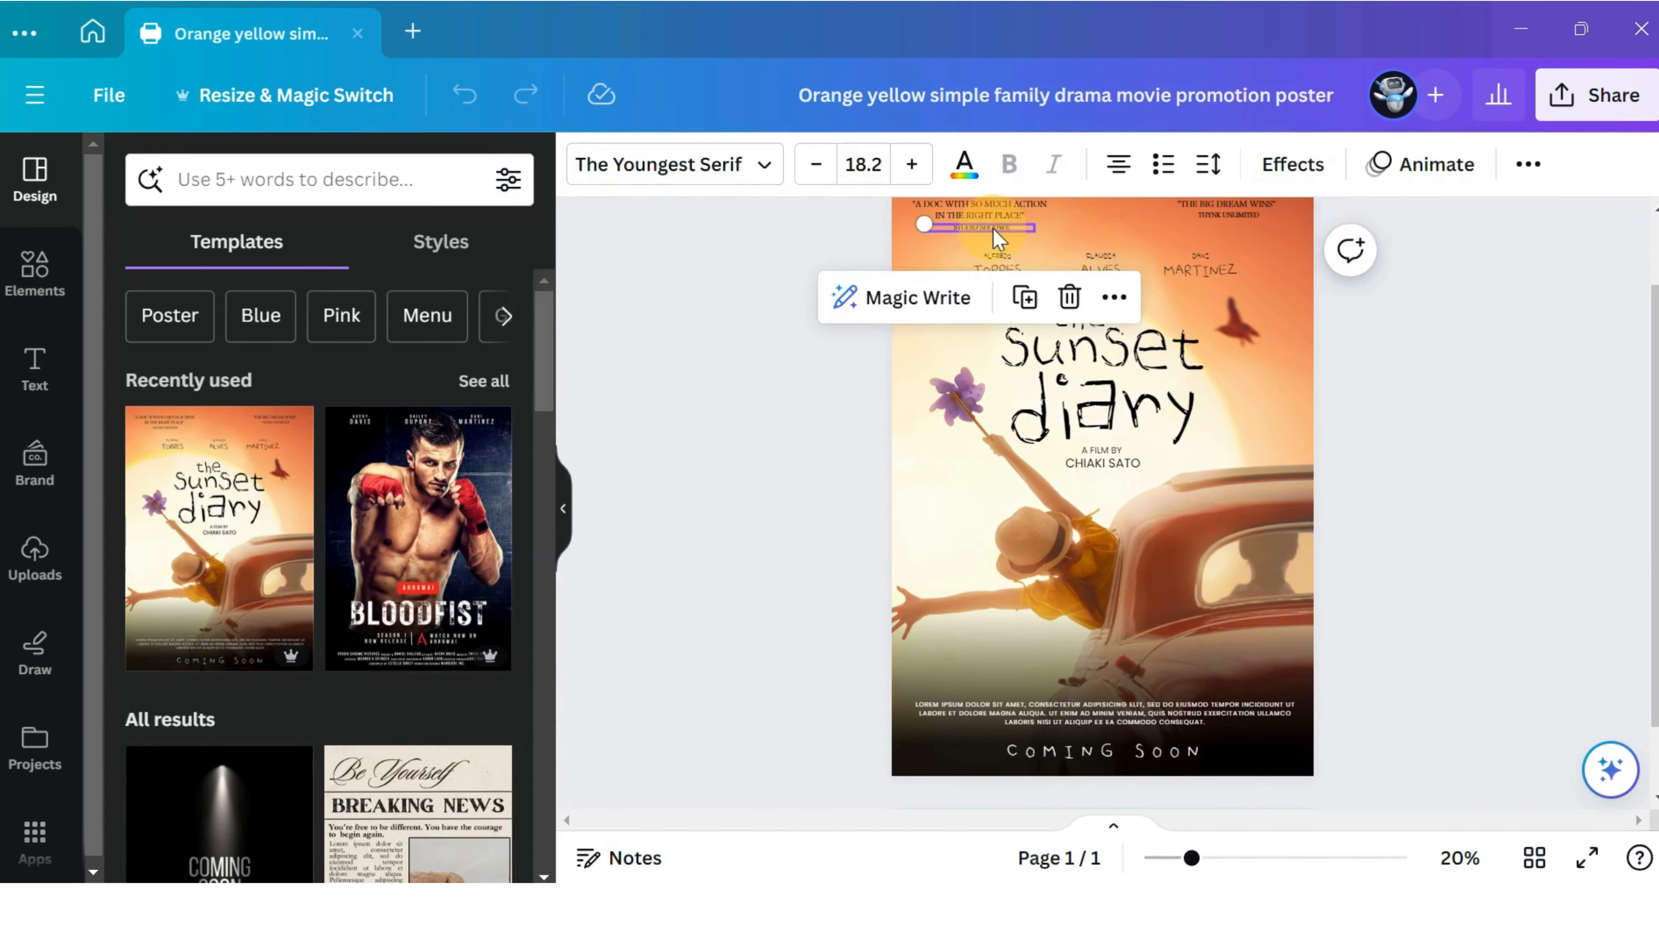
{"action": "left_click", "coordinate": [1110, 267]}
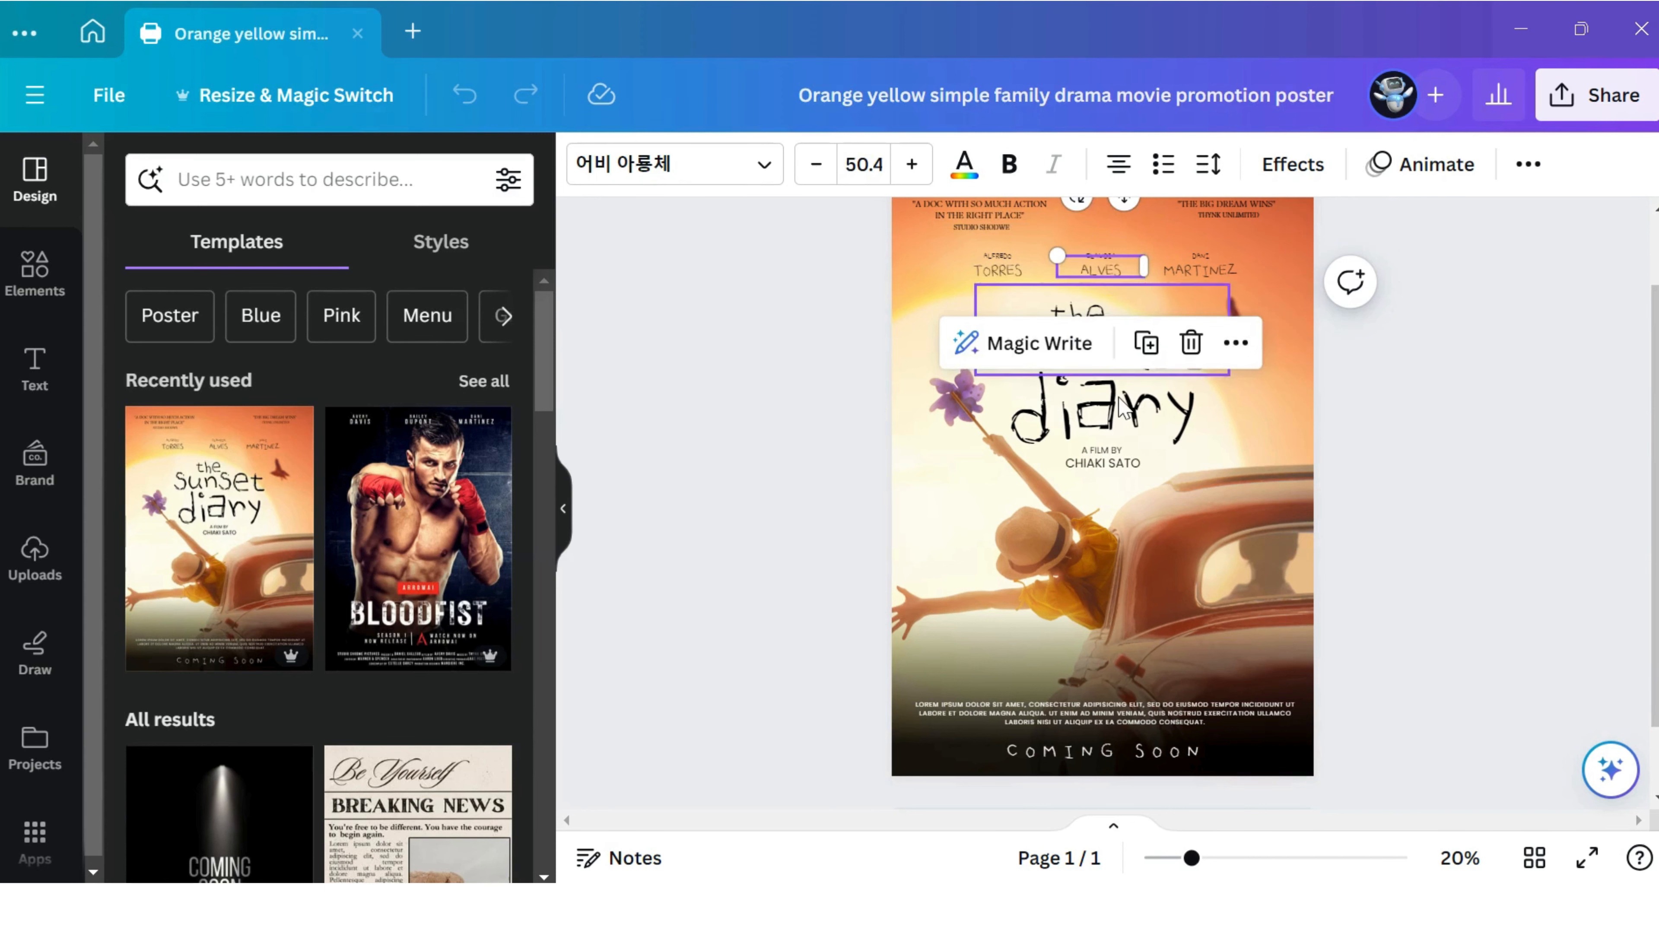
{"action": "left_click", "coordinate": [1122, 372]}
{"action": "left_click", "coordinate": [1119, 405]}
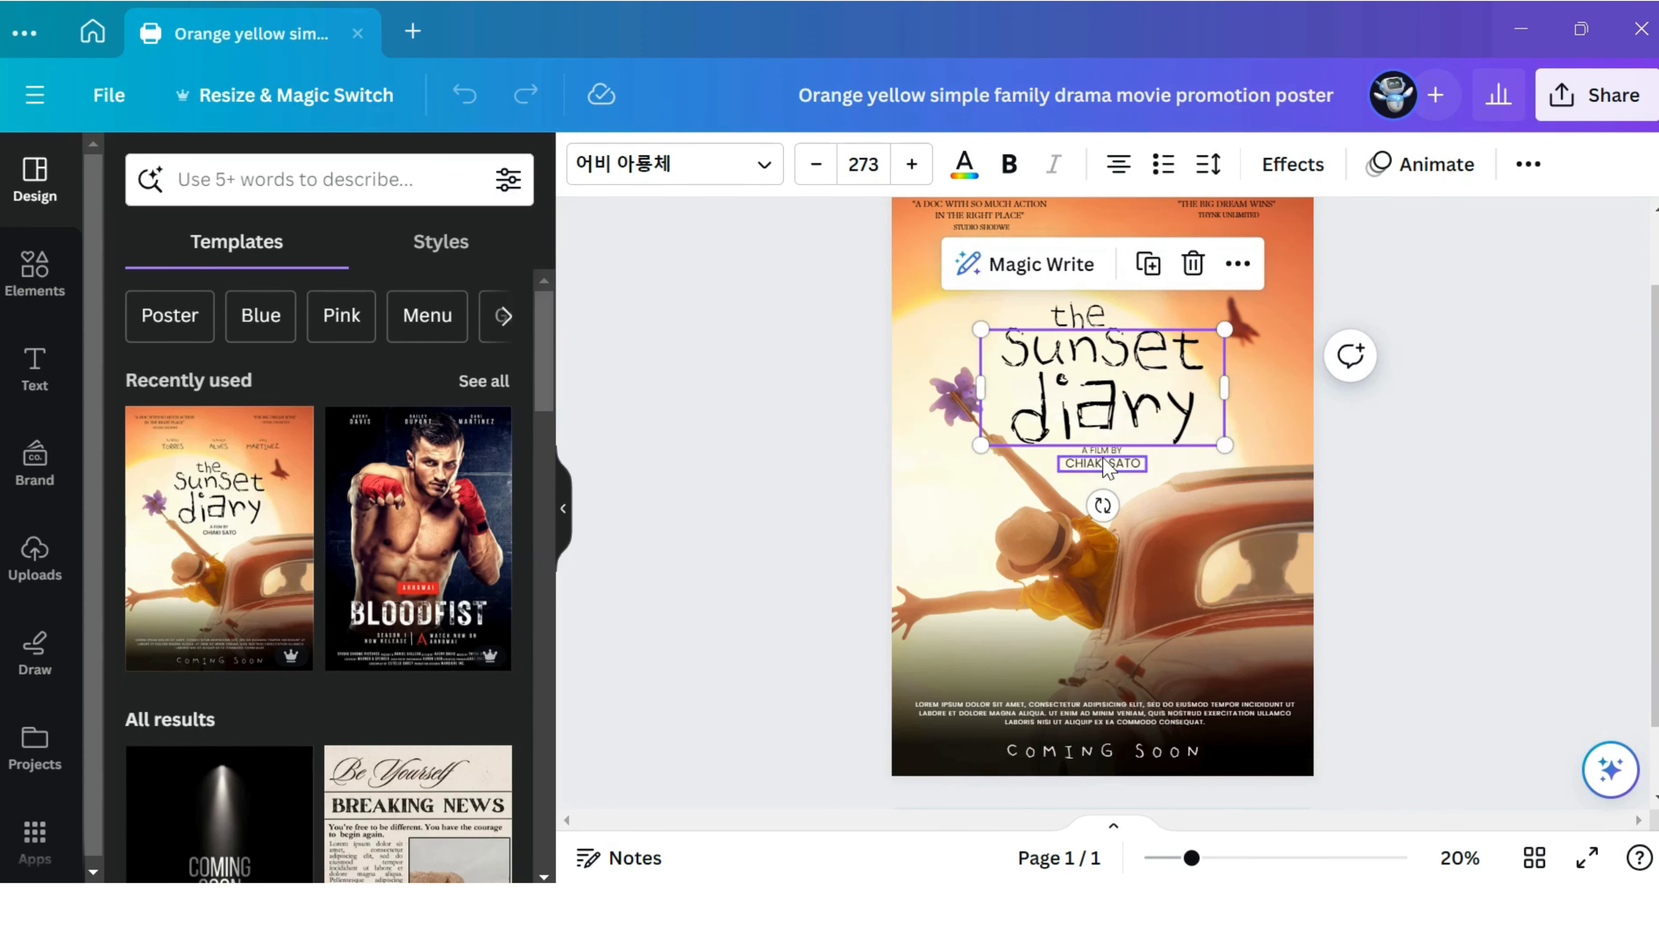
{"action": "left_click", "coordinate": [1127, 466]}
{"action": "left_click", "coordinate": [1103, 713]}
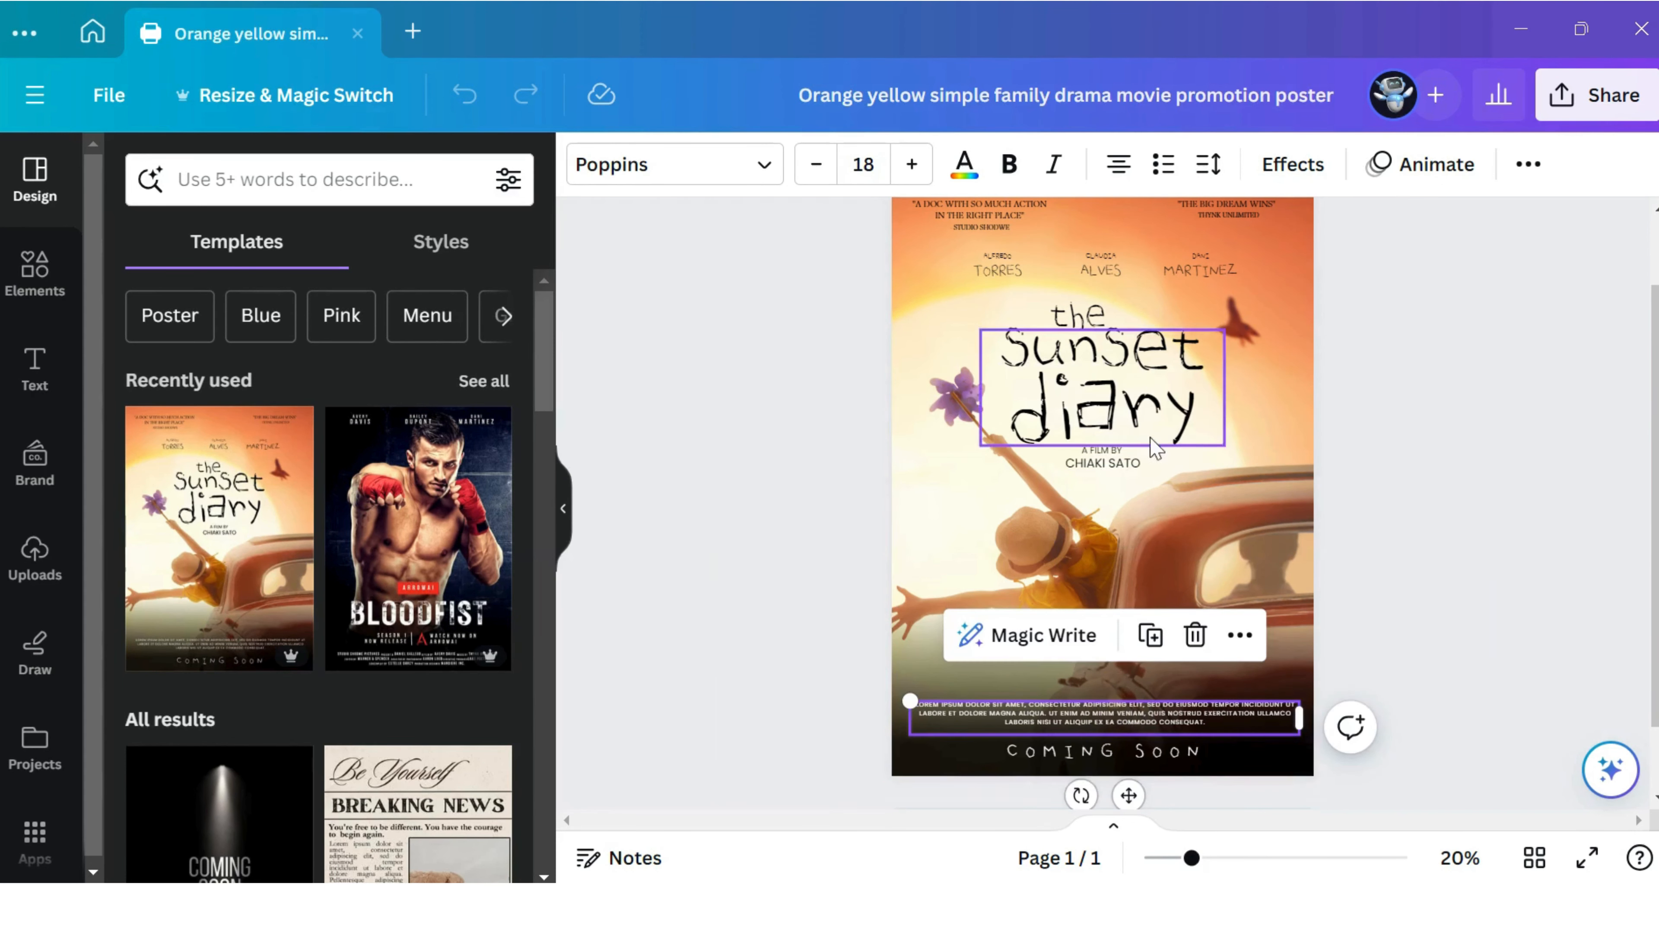
{"action": "left_click", "coordinate": [1402, 377]}
{"action": "mouse_move", "coordinate": [1199, 864]}
{"action": "left_mouse_down"}
{"action": "mouse_move", "coordinate": [1251, 860]}
{"action": "mouse_move", "coordinate": [1190, 857]}
{"action": "left_mouse_up"}
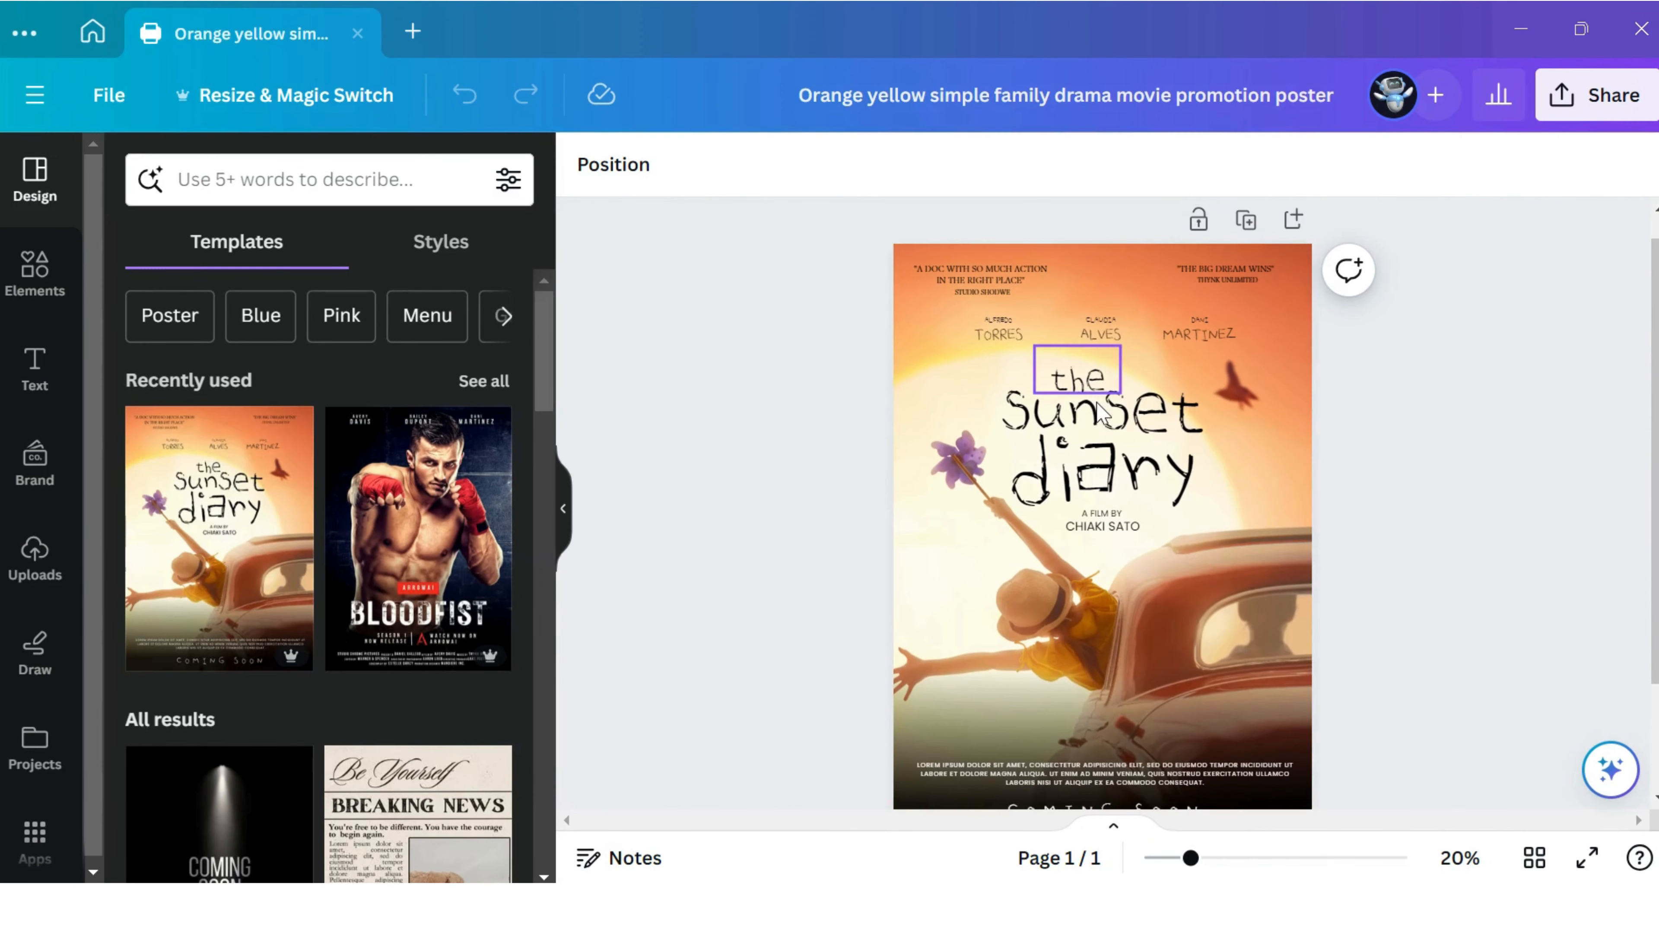
Try the Binate font on the "A doc with so much action in the right place" quote and settle on Belleza.
{"action": "double_click", "coordinate": [958, 269]}
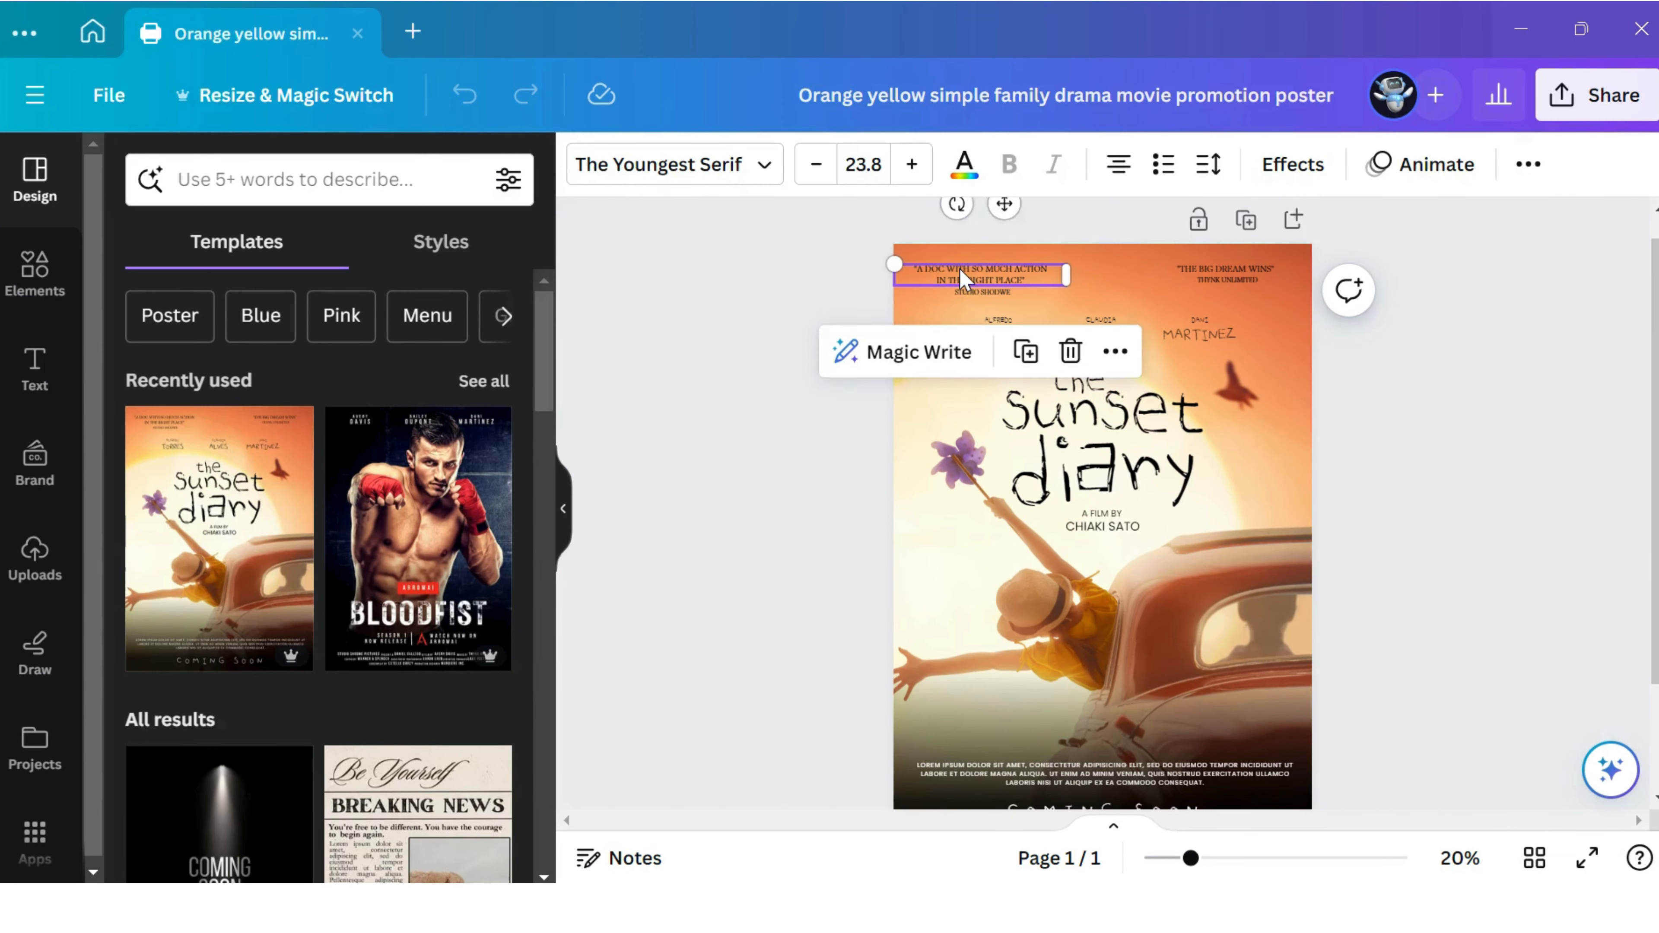
{"action": "left_click", "coordinate": [709, 176]}
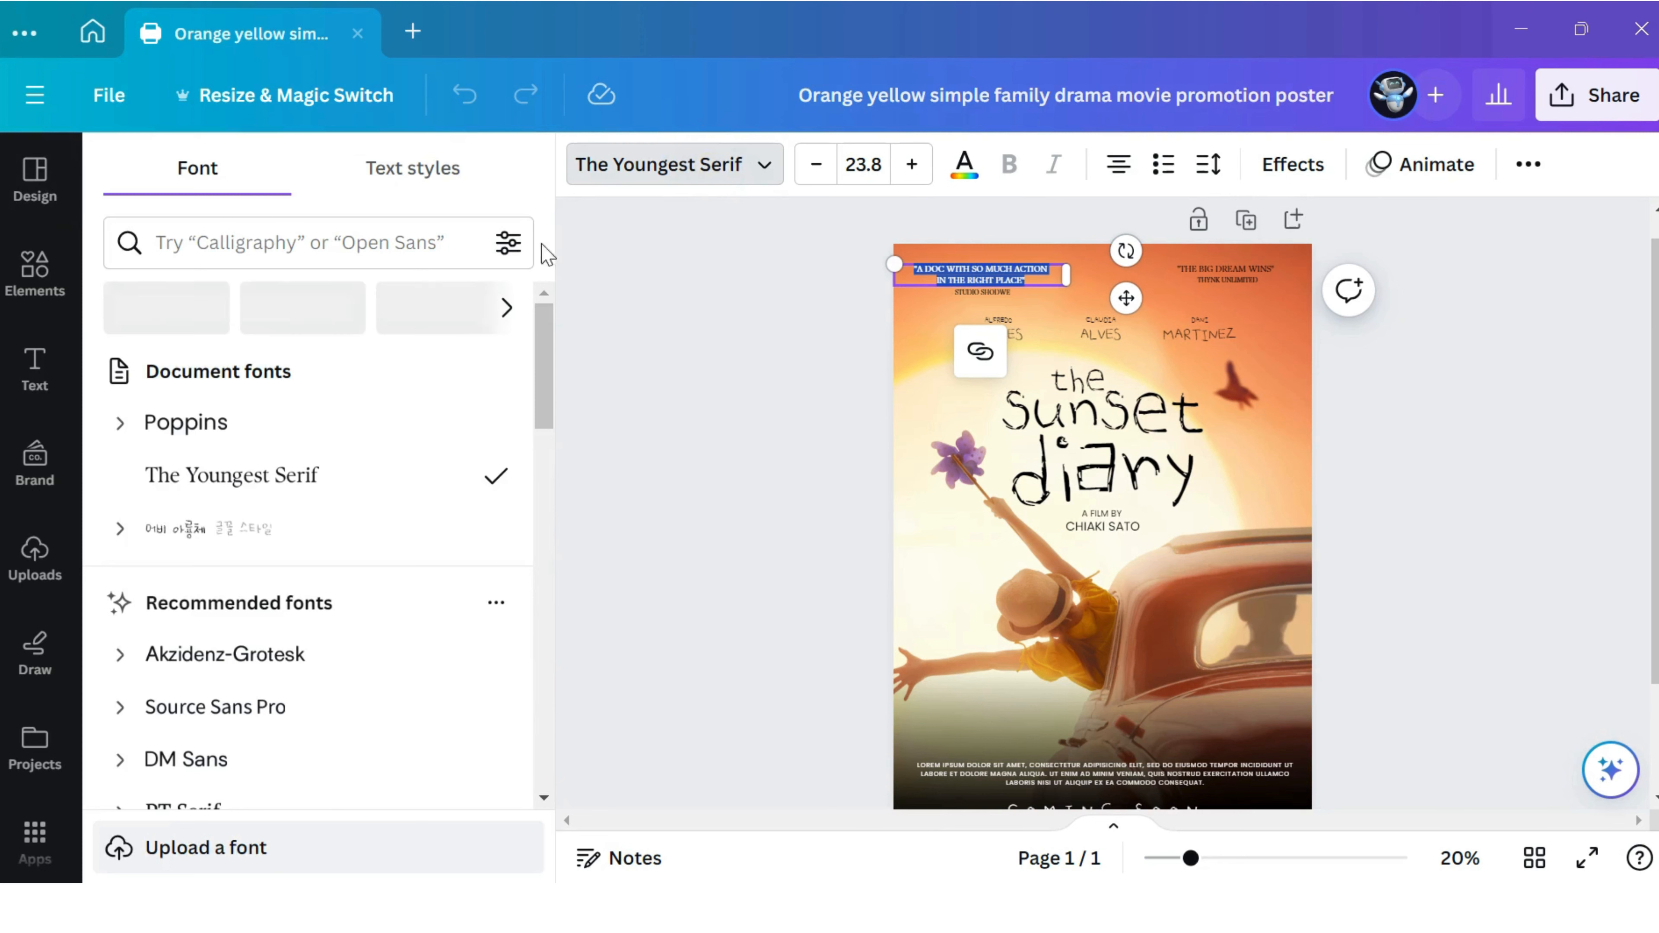
{"action": "scroll", "coordinate": [382, 591], "scroll_direction": "down", "scroll_amount": 8}
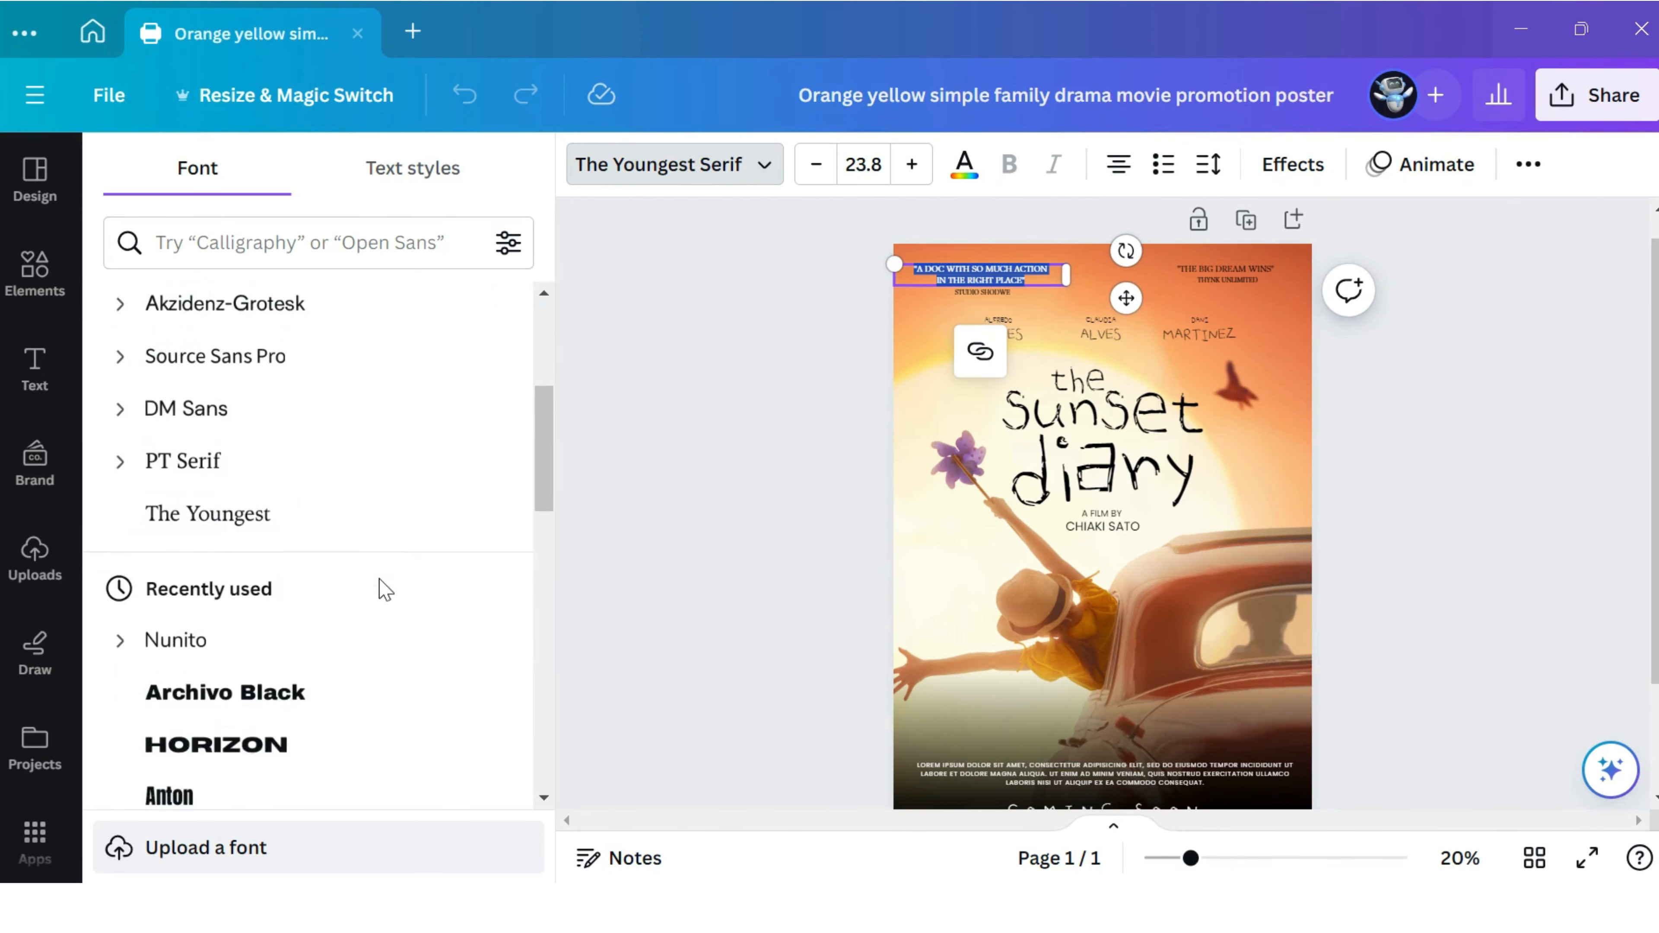
{"action": "scroll", "coordinate": [382, 591], "scroll_direction": "down", "scroll_amount": 10}
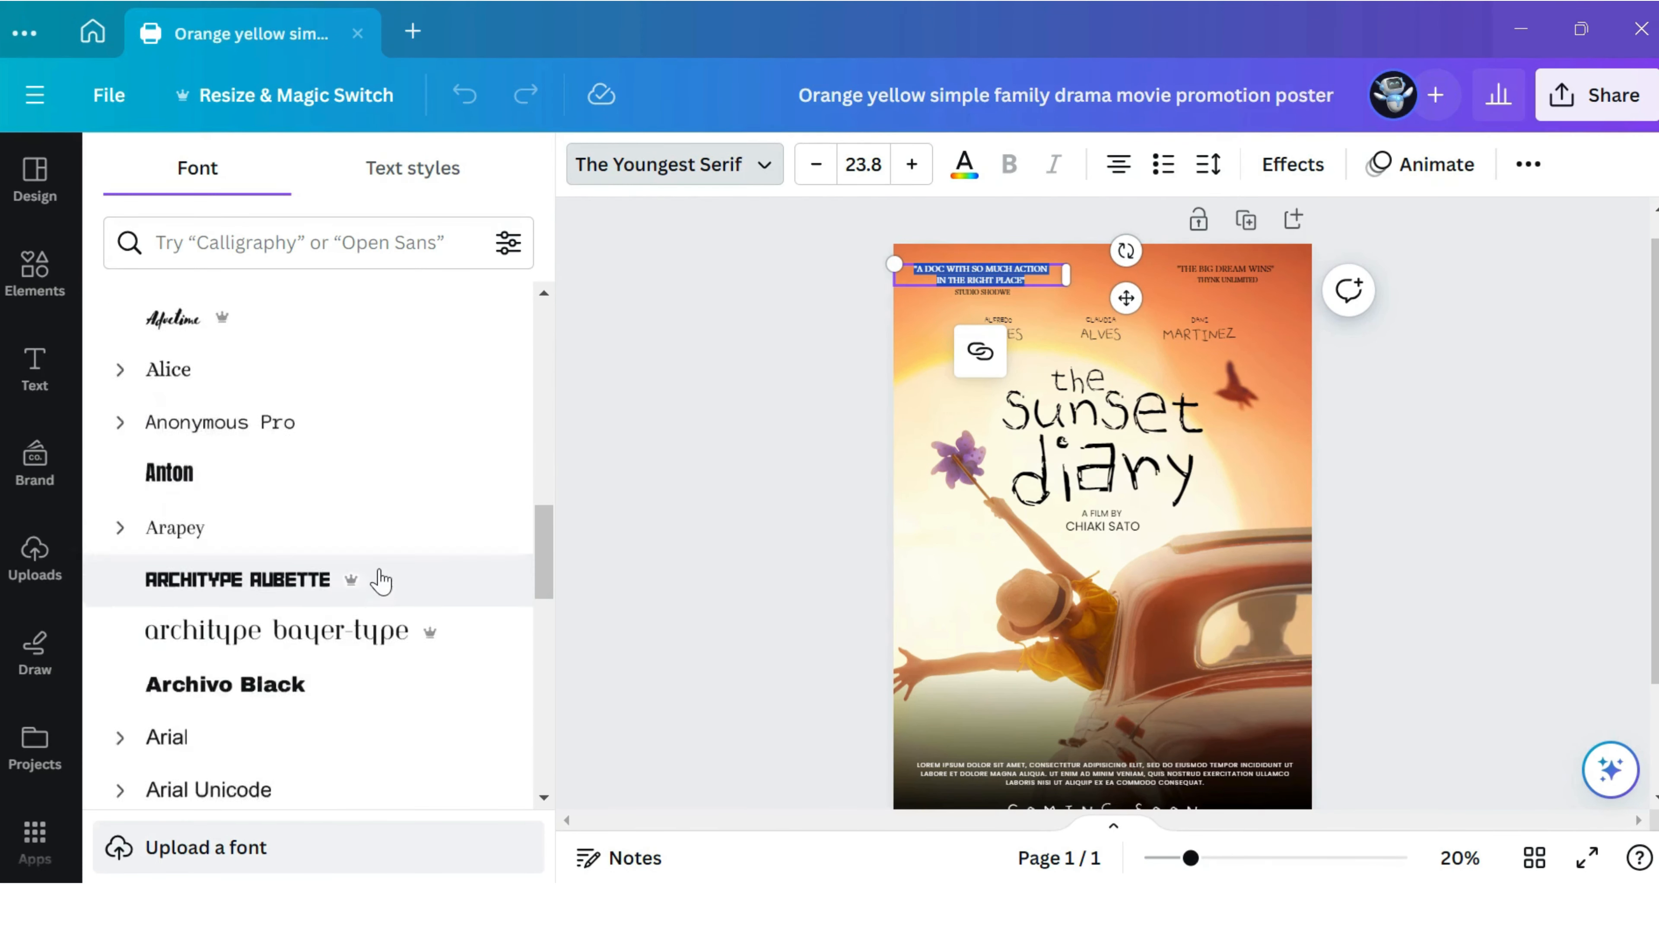
{"action": "scroll", "coordinate": [380, 580], "scroll_direction": "down", "scroll_amount": 6}
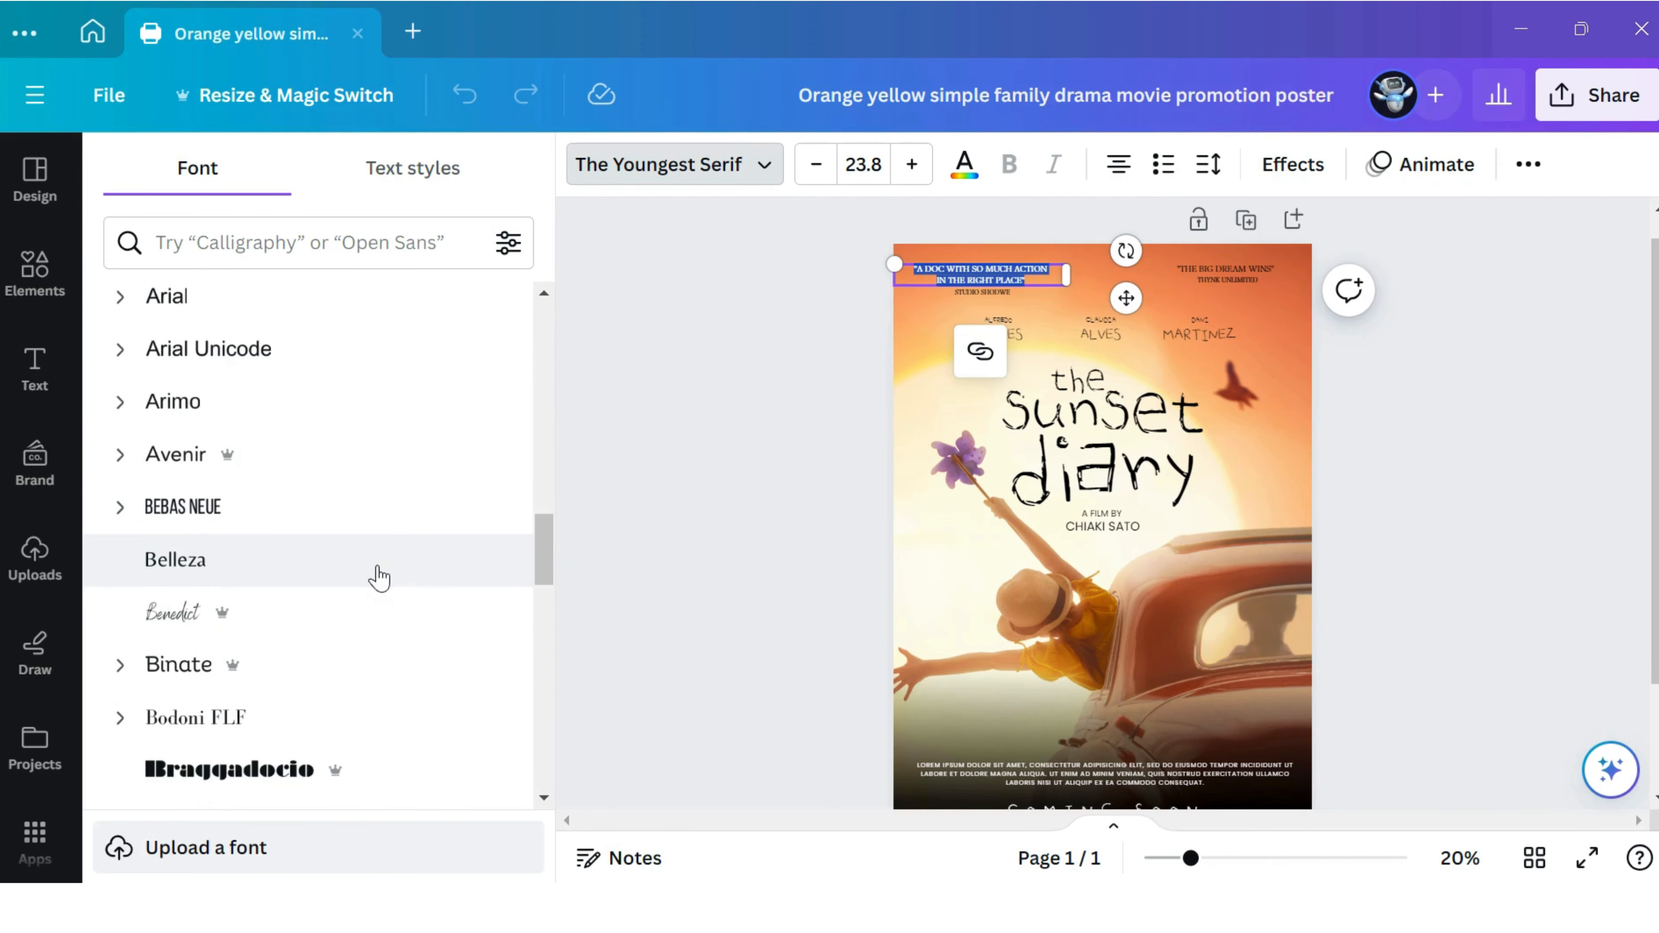
{"action": "scroll", "coordinate": [379, 576], "scroll_direction": "down", "scroll_amount": 5}
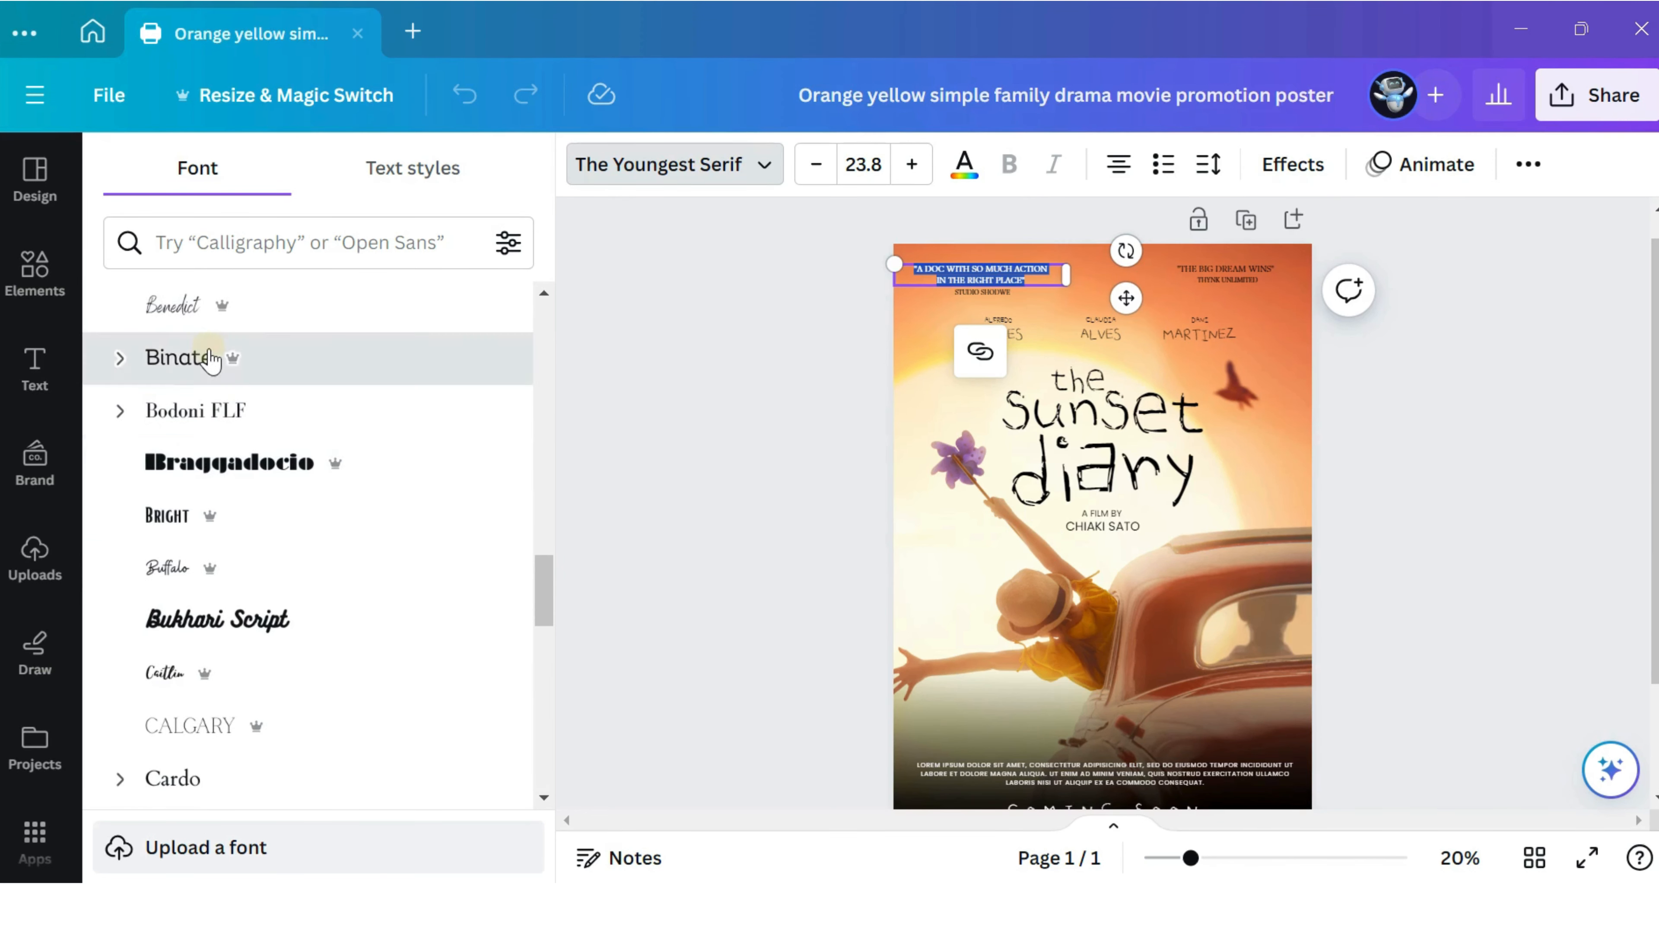
{"action": "left_click", "coordinate": [209, 359]}
{"action": "scroll", "coordinate": [199, 343], "scroll_direction": "up", "scroll_amount": 1}
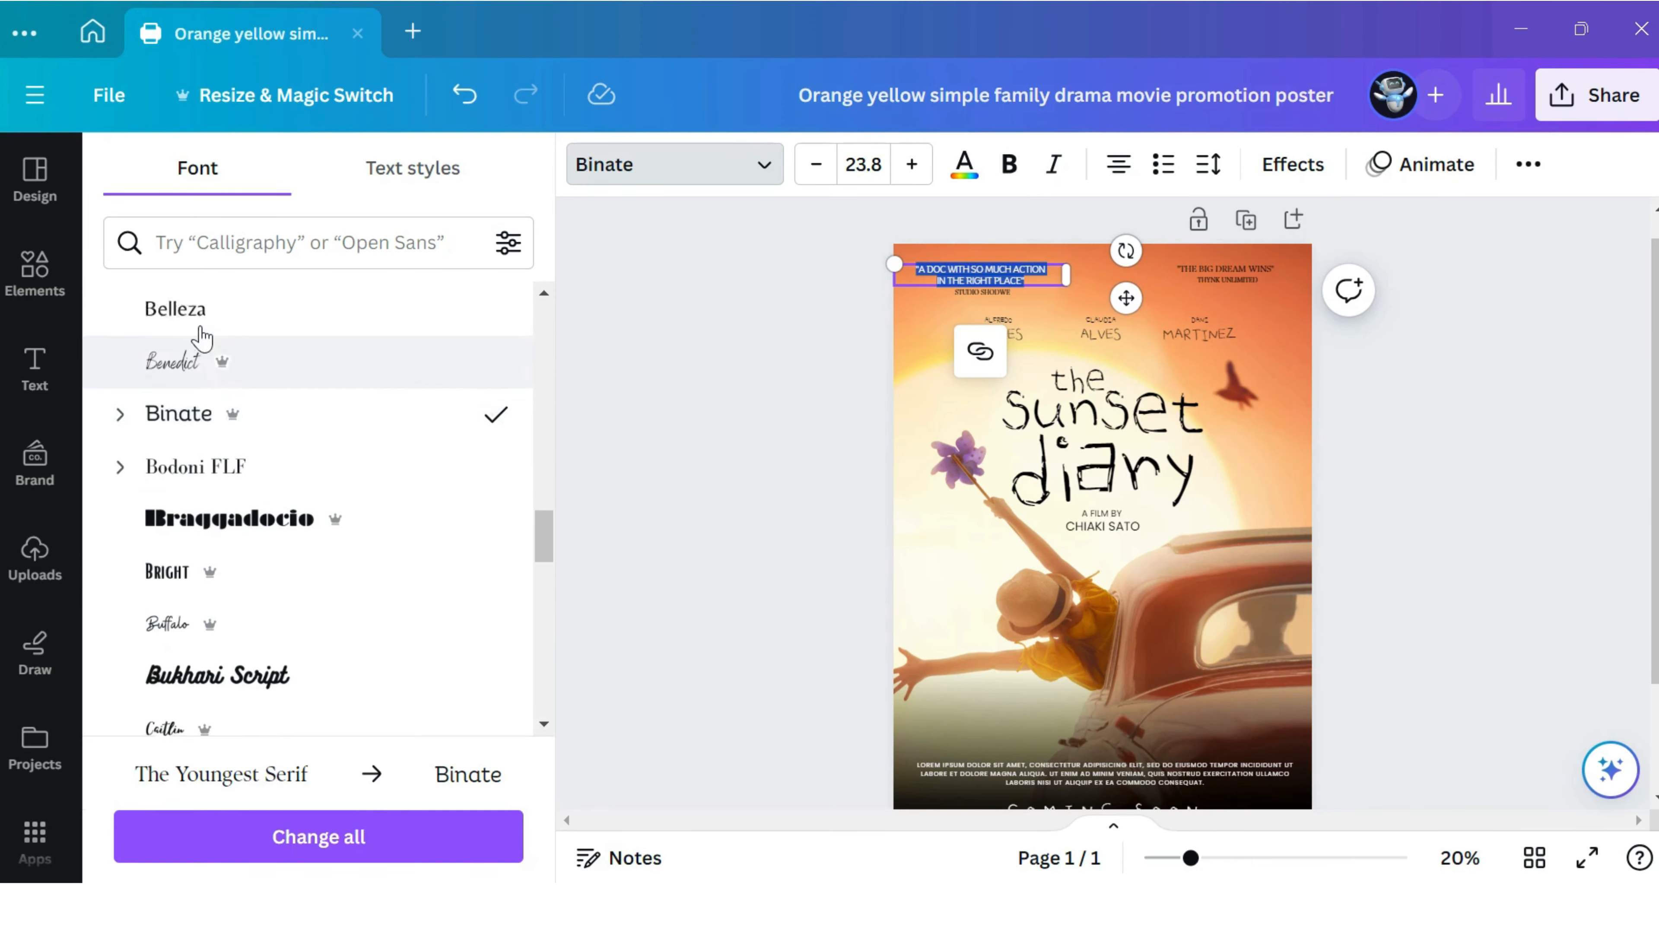
{"action": "scroll", "coordinate": [202, 337], "scroll_direction": "up", "scroll_amount": 1}
{"action": "left_click", "coordinate": [218, 340]}
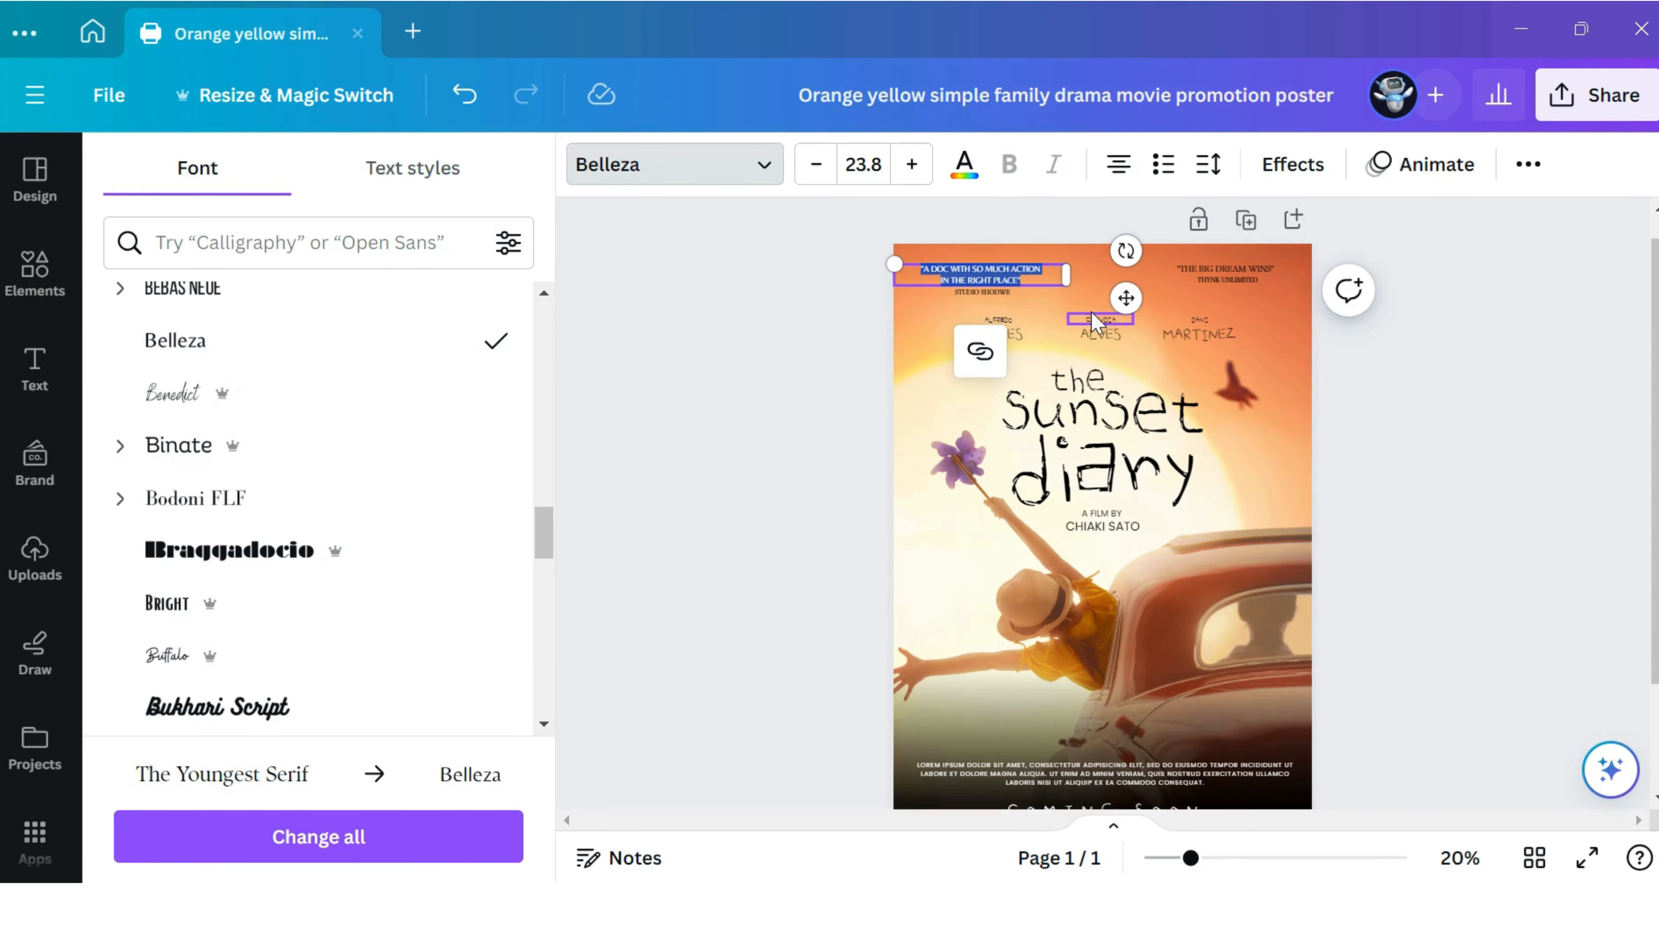
Change the font of "The Big Dream Wins" quote and the source line beneath it to Binate.
{"action": "left_click", "coordinate": [1221, 269]}
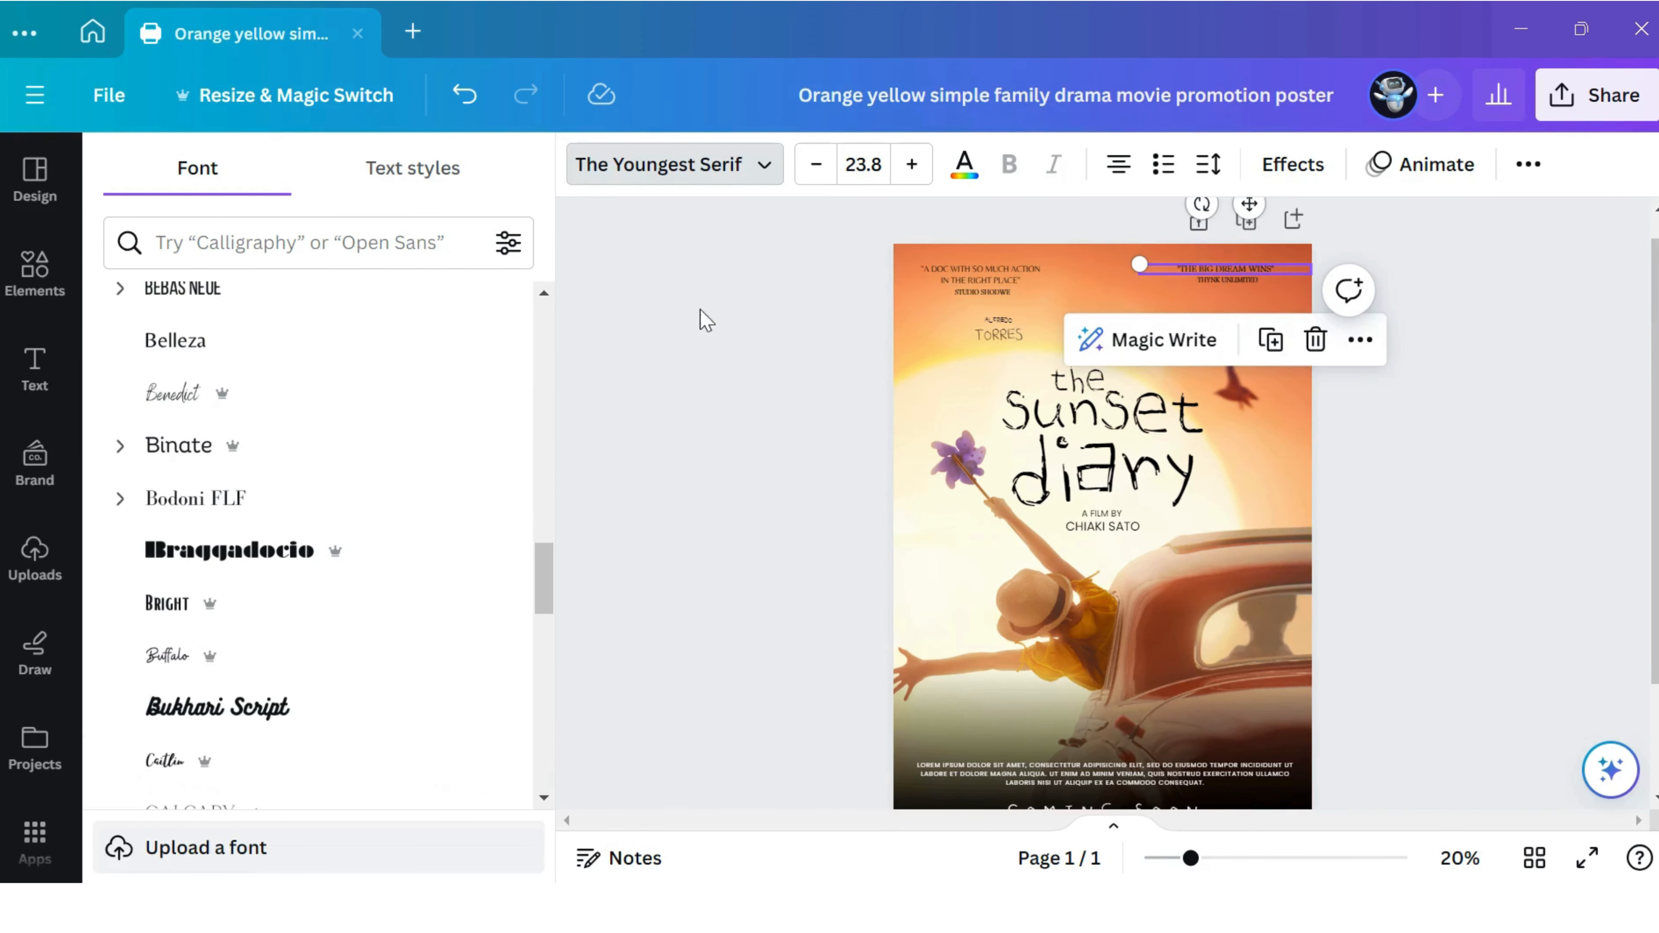
{"action": "left_click", "coordinate": [353, 467]}
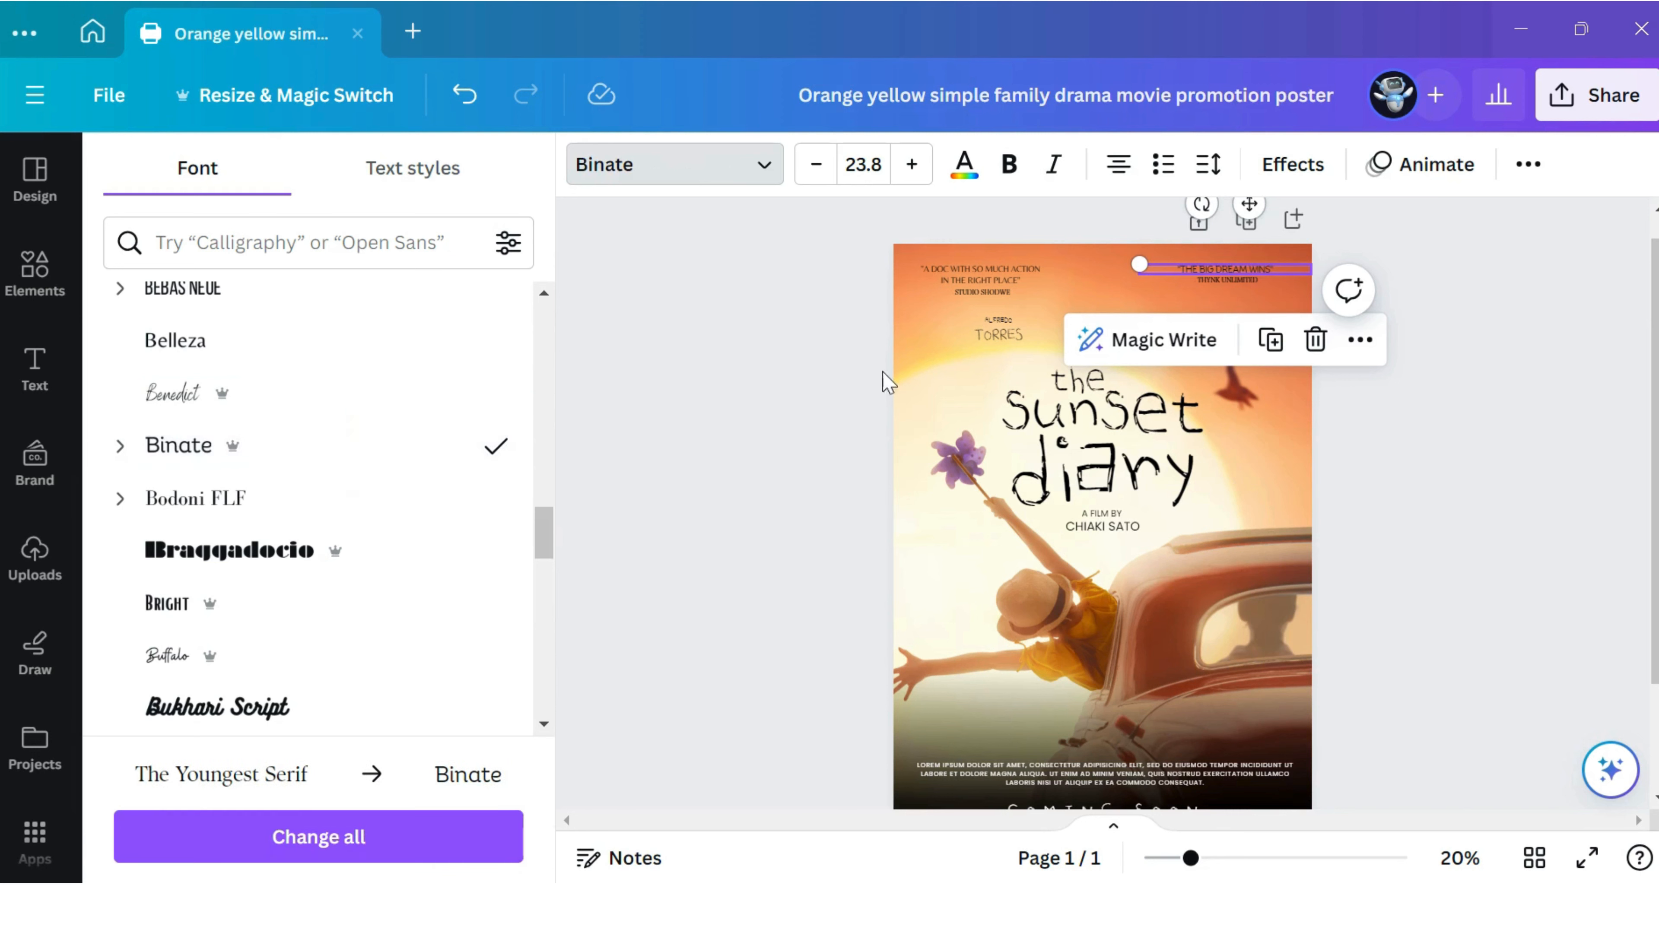
{"action": "left_click", "coordinate": [1250, 281]}
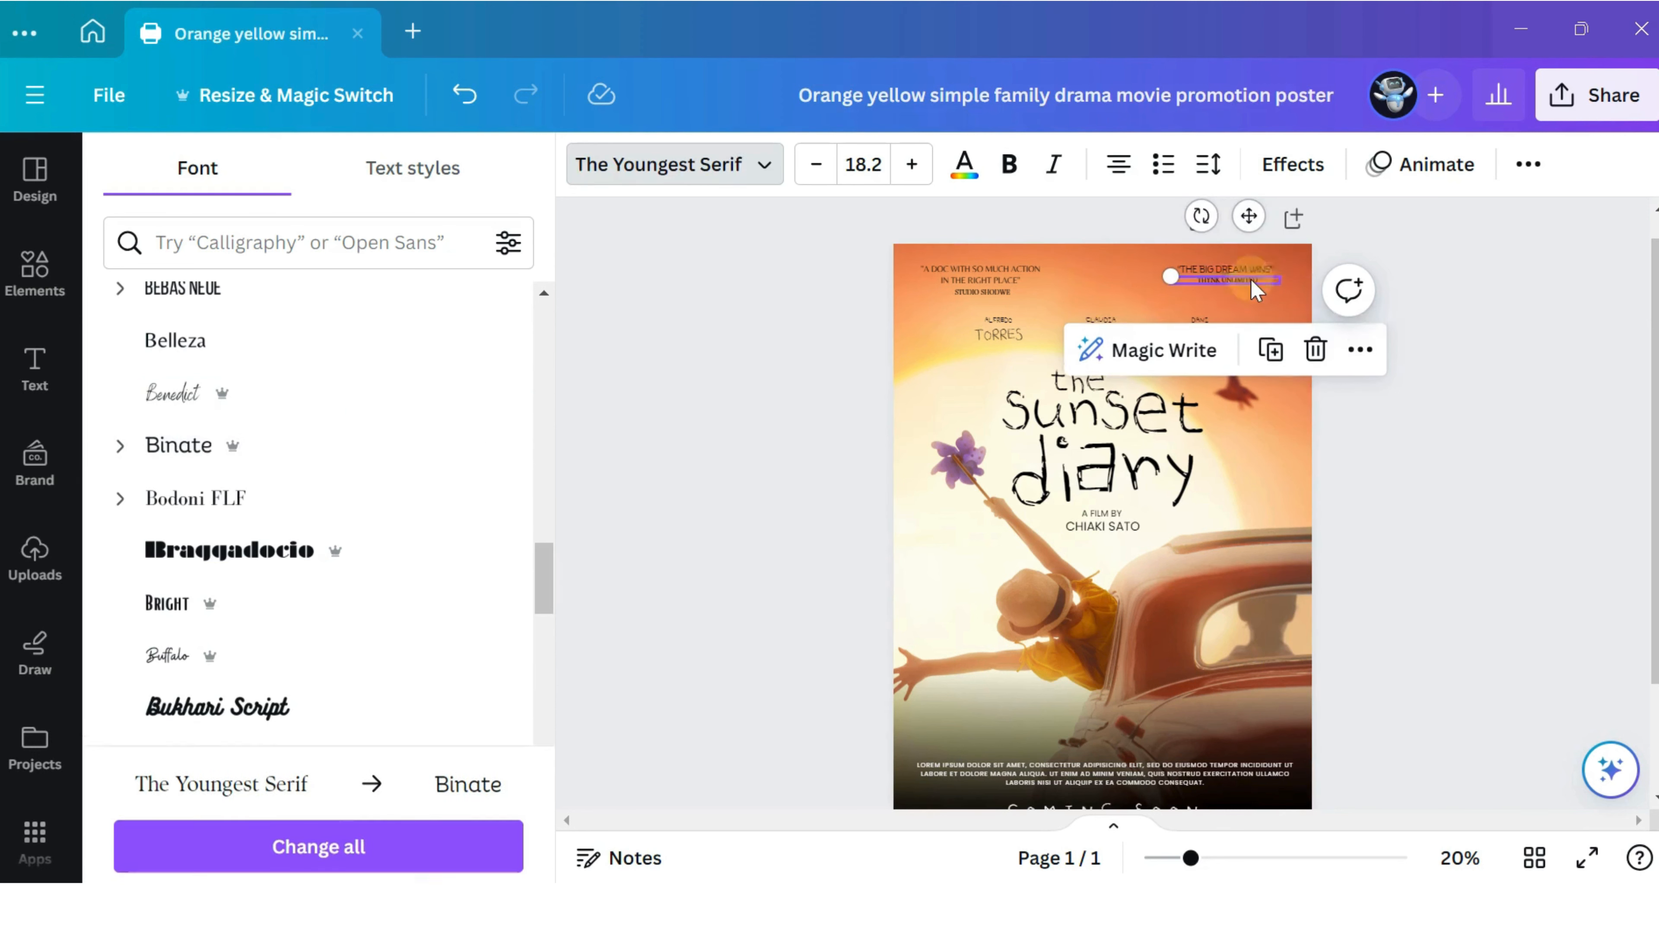
{"action": "left_click", "coordinate": [306, 447]}
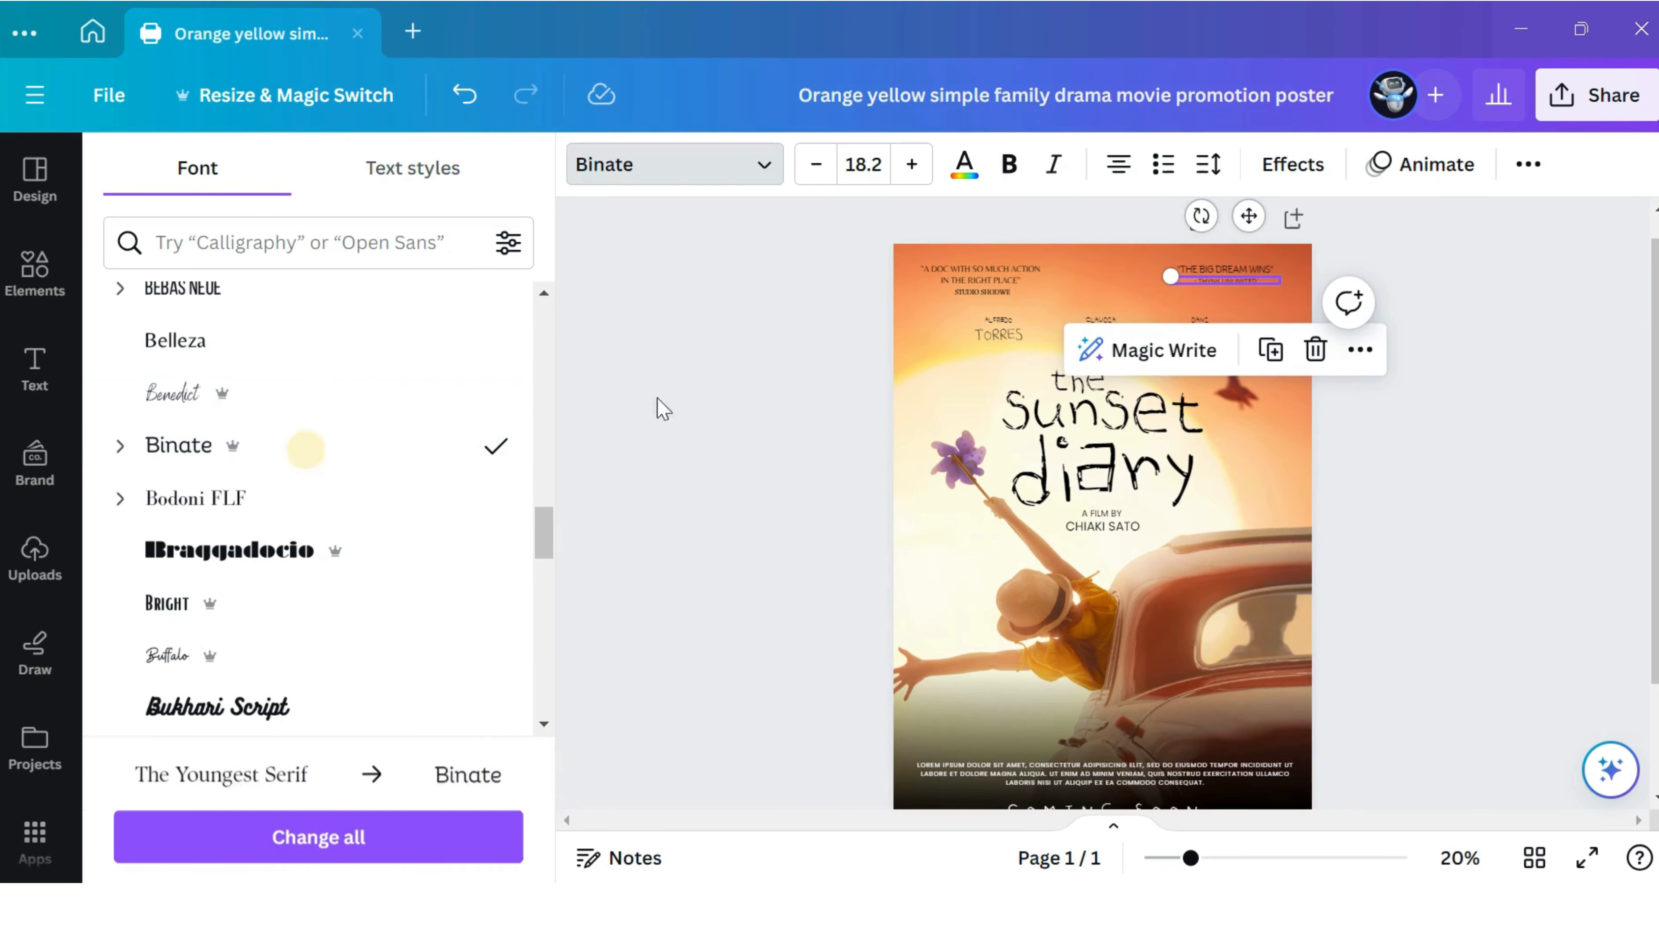
Increase the font size of the "A doc with so much action in the right place" quote to 26.8.
{"action": "left_click", "coordinate": [1032, 273]}
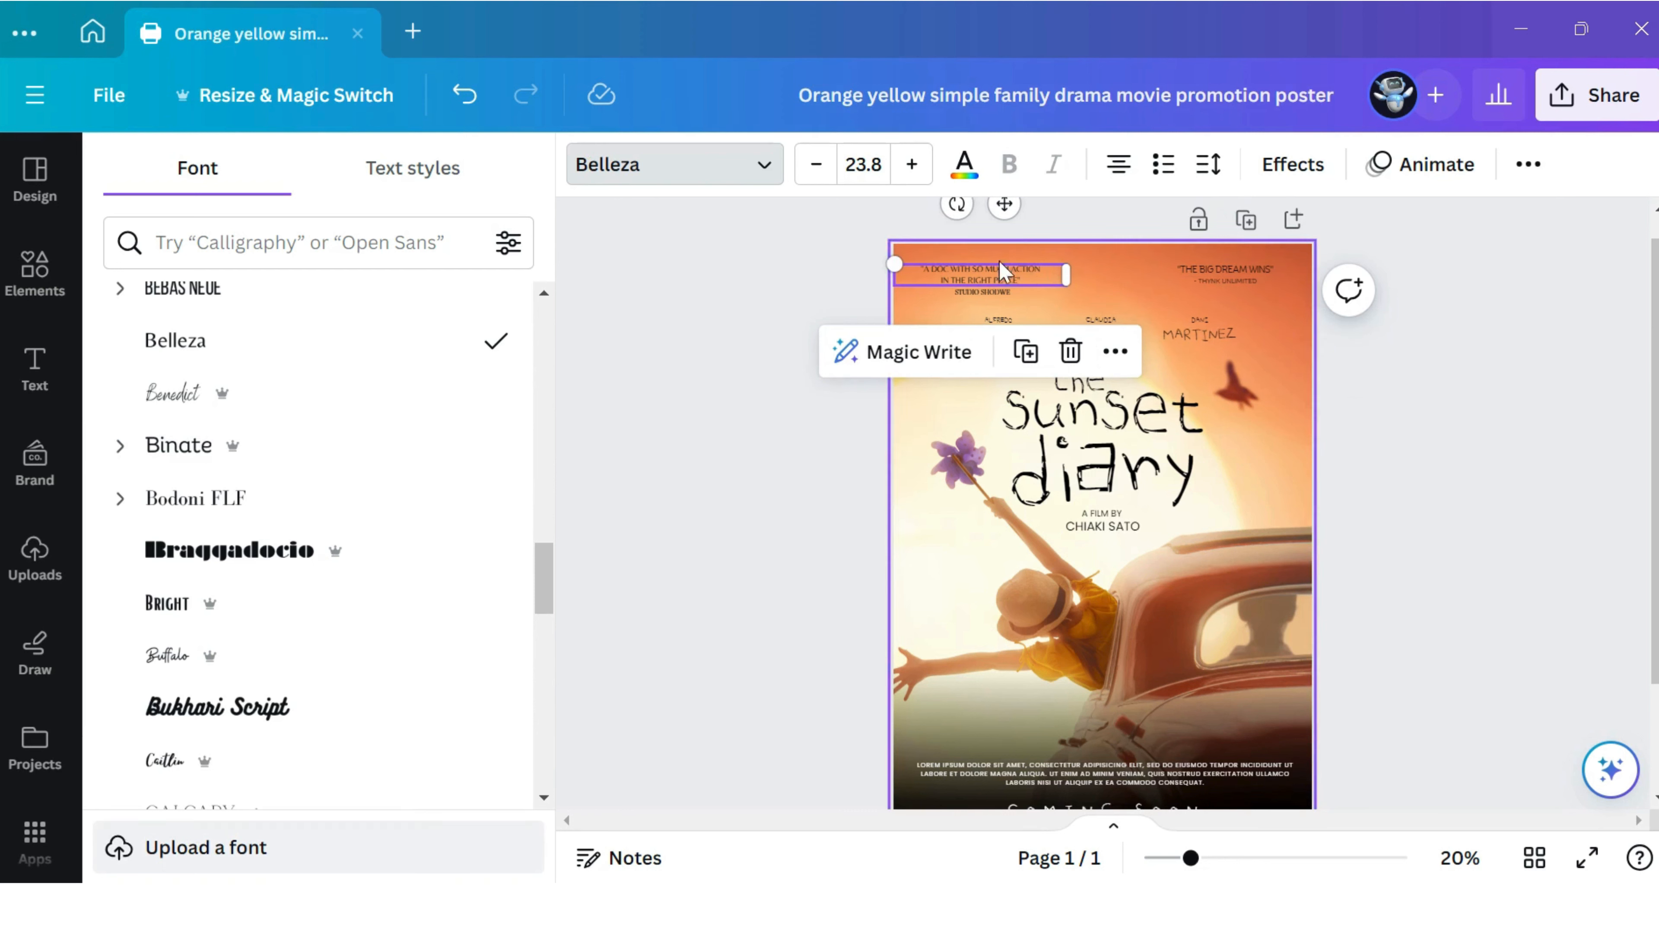
{"action": "left_click", "coordinate": [916, 165]}
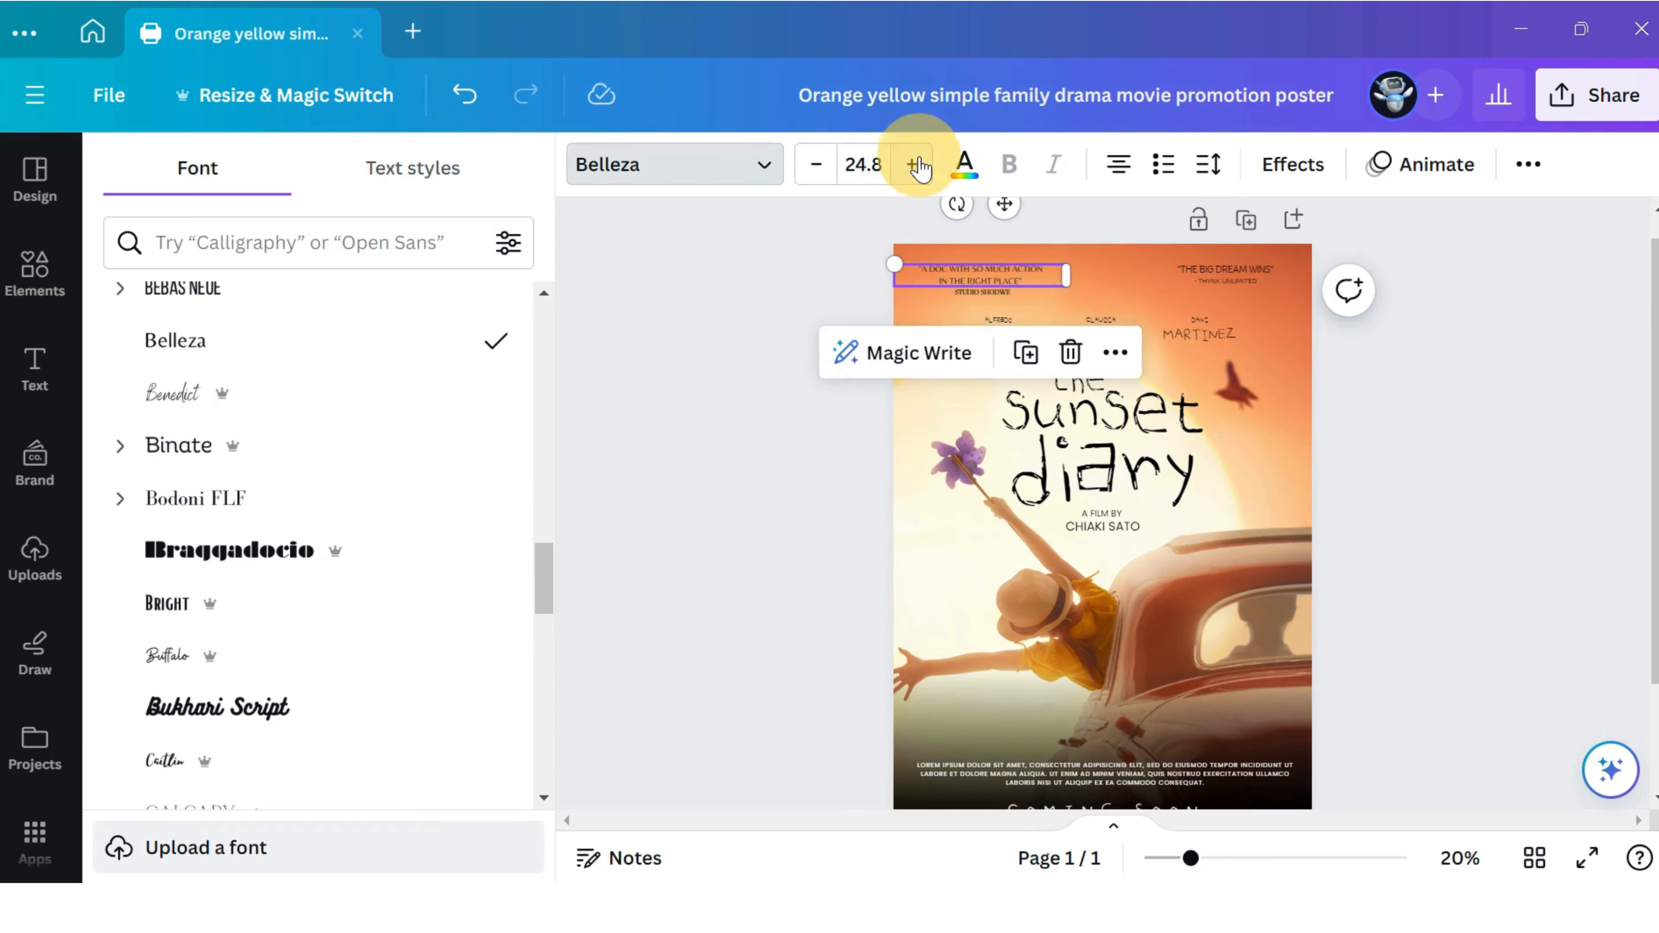
{"action": "left_click", "coordinate": [916, 166]}
{"action": "left_click", "coordinate": [916, 165]}
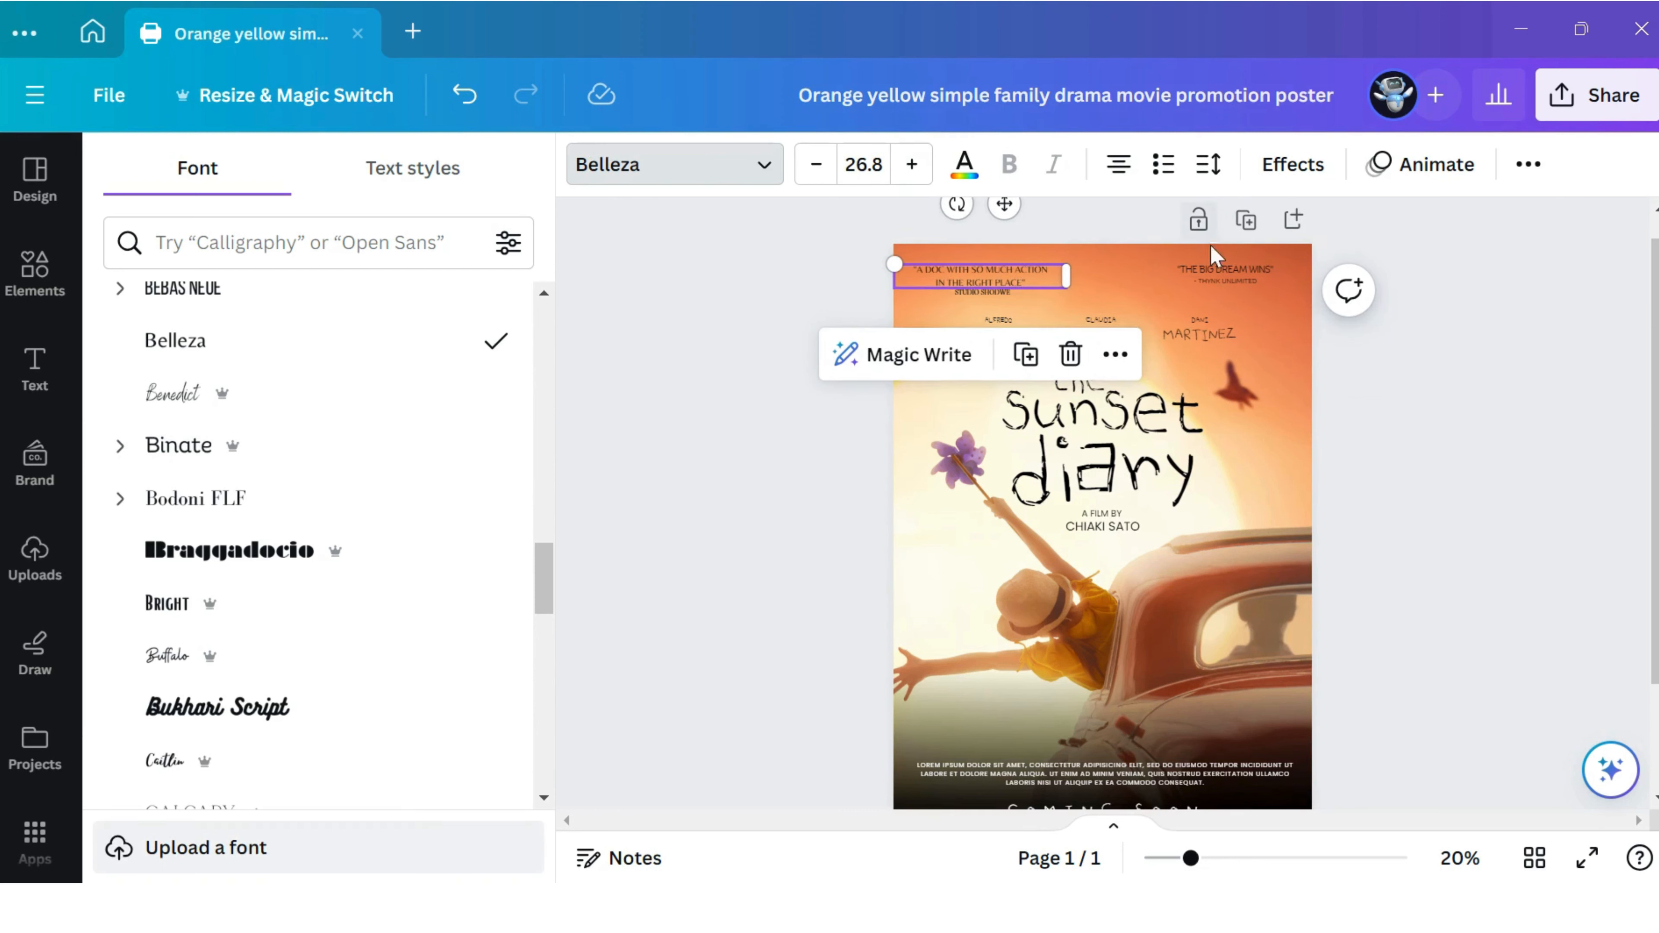
Increase the font size of "The Big Dream Wins" quote to 27.8.
{"action": "left_click", "coordinate": [1215, 269]}
{"action": "left_click", "coordinate": [913, 167]}
{"action": "left_click", "coordinate": [913, 167]}
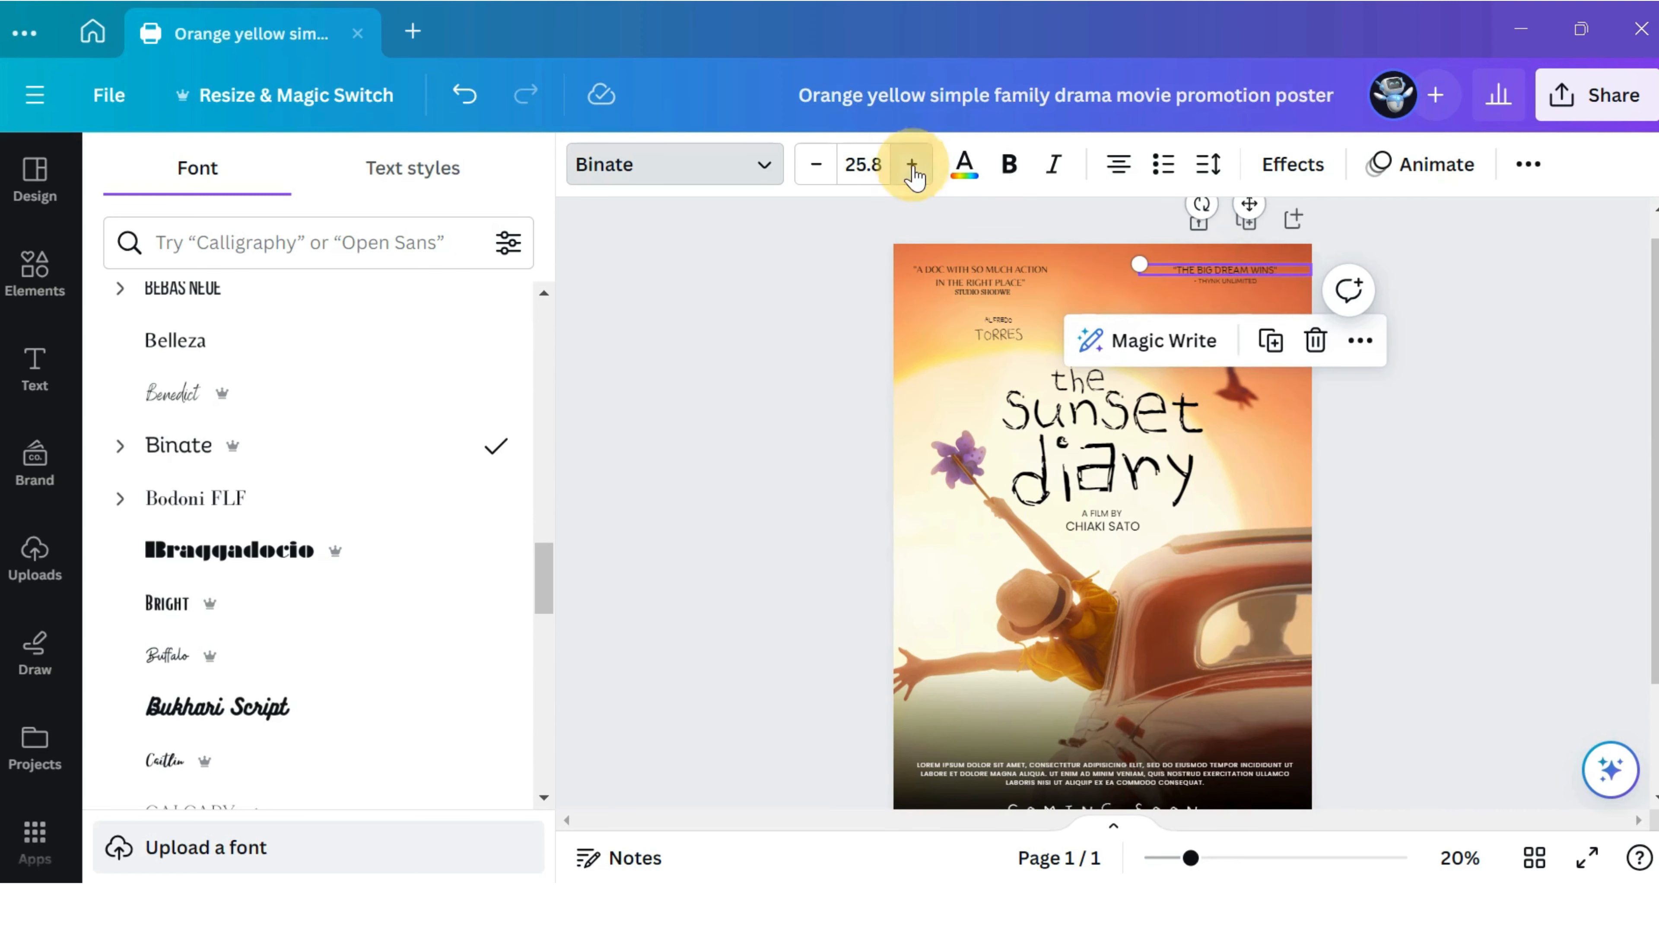
{"action": "left_click", "coordinate": [913, 167]}
{"action": "left_click", "coordinate": [913, 167]}
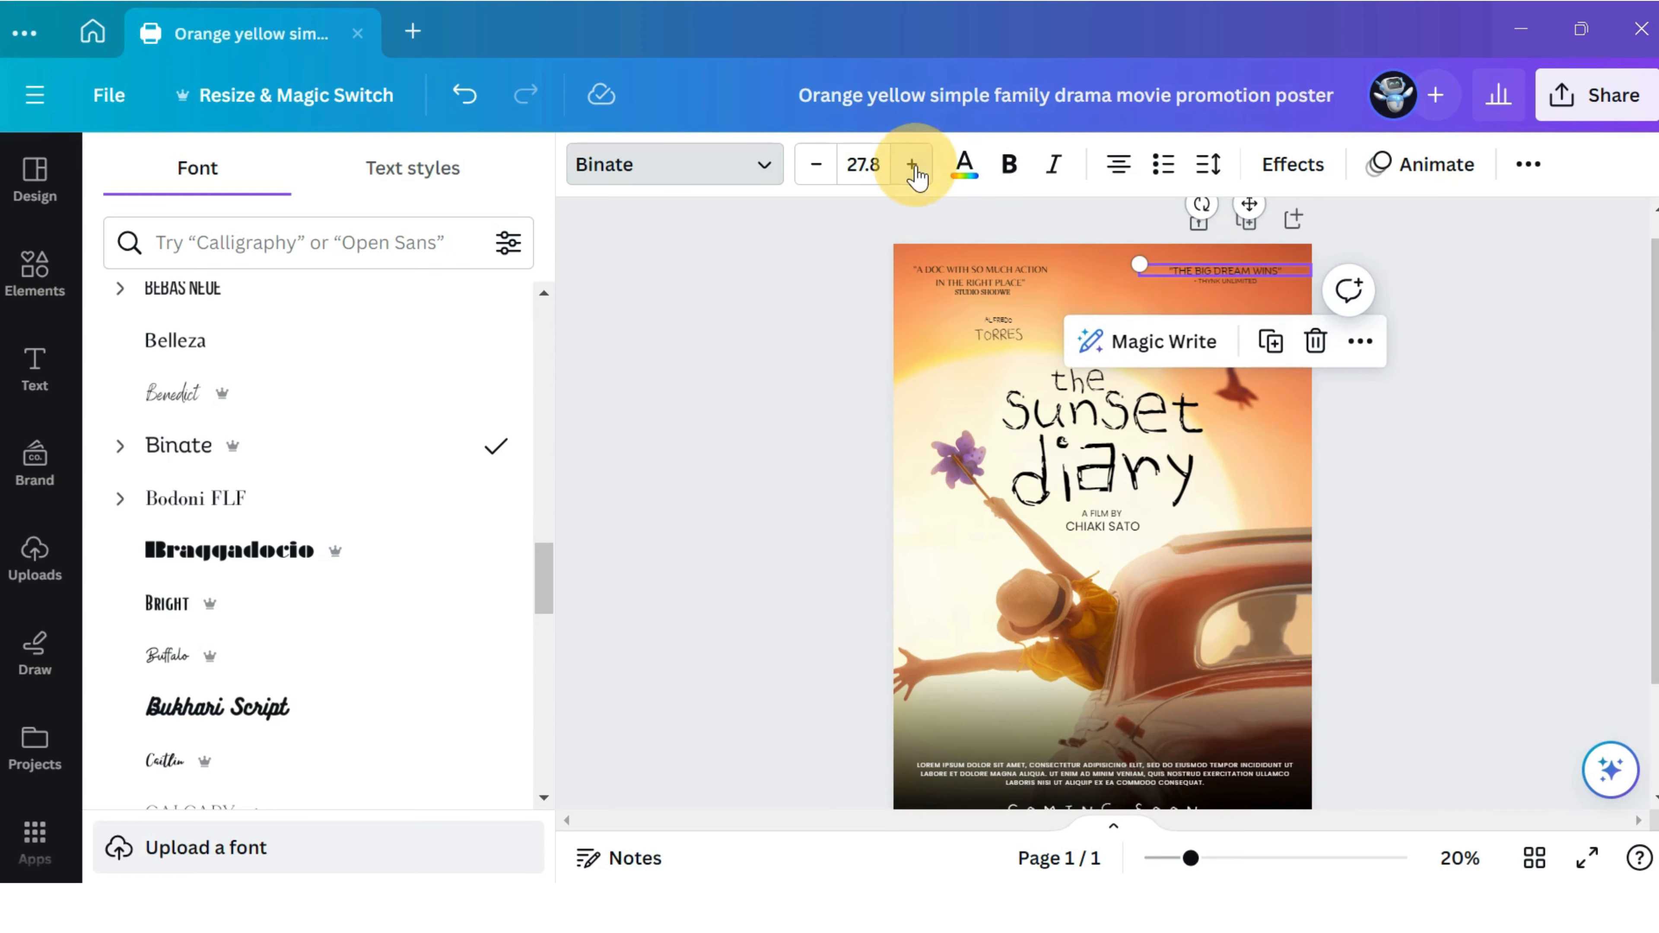
Try white as the text colour of "The Big Dream Wins" quote and set it back to black.
{"action": "left_click", "coordinate": [966, 171]}
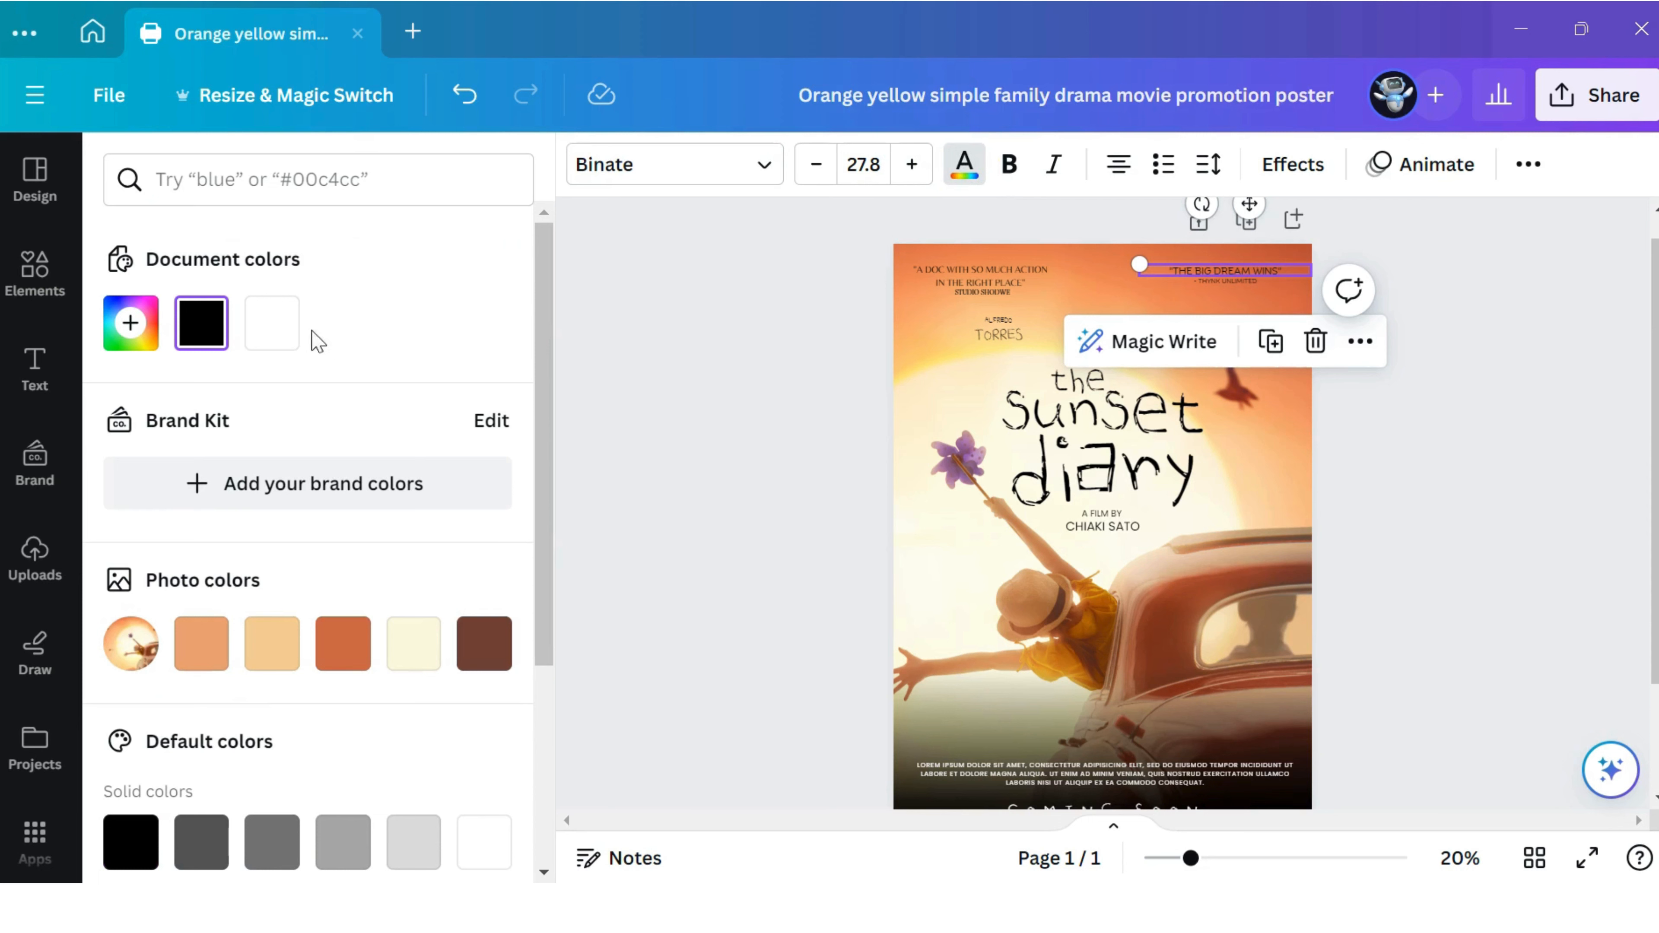
{"action": "left_click", "coordinate": [270, 325]}
{"action": "left_click", "coordinate": [207, 325]}
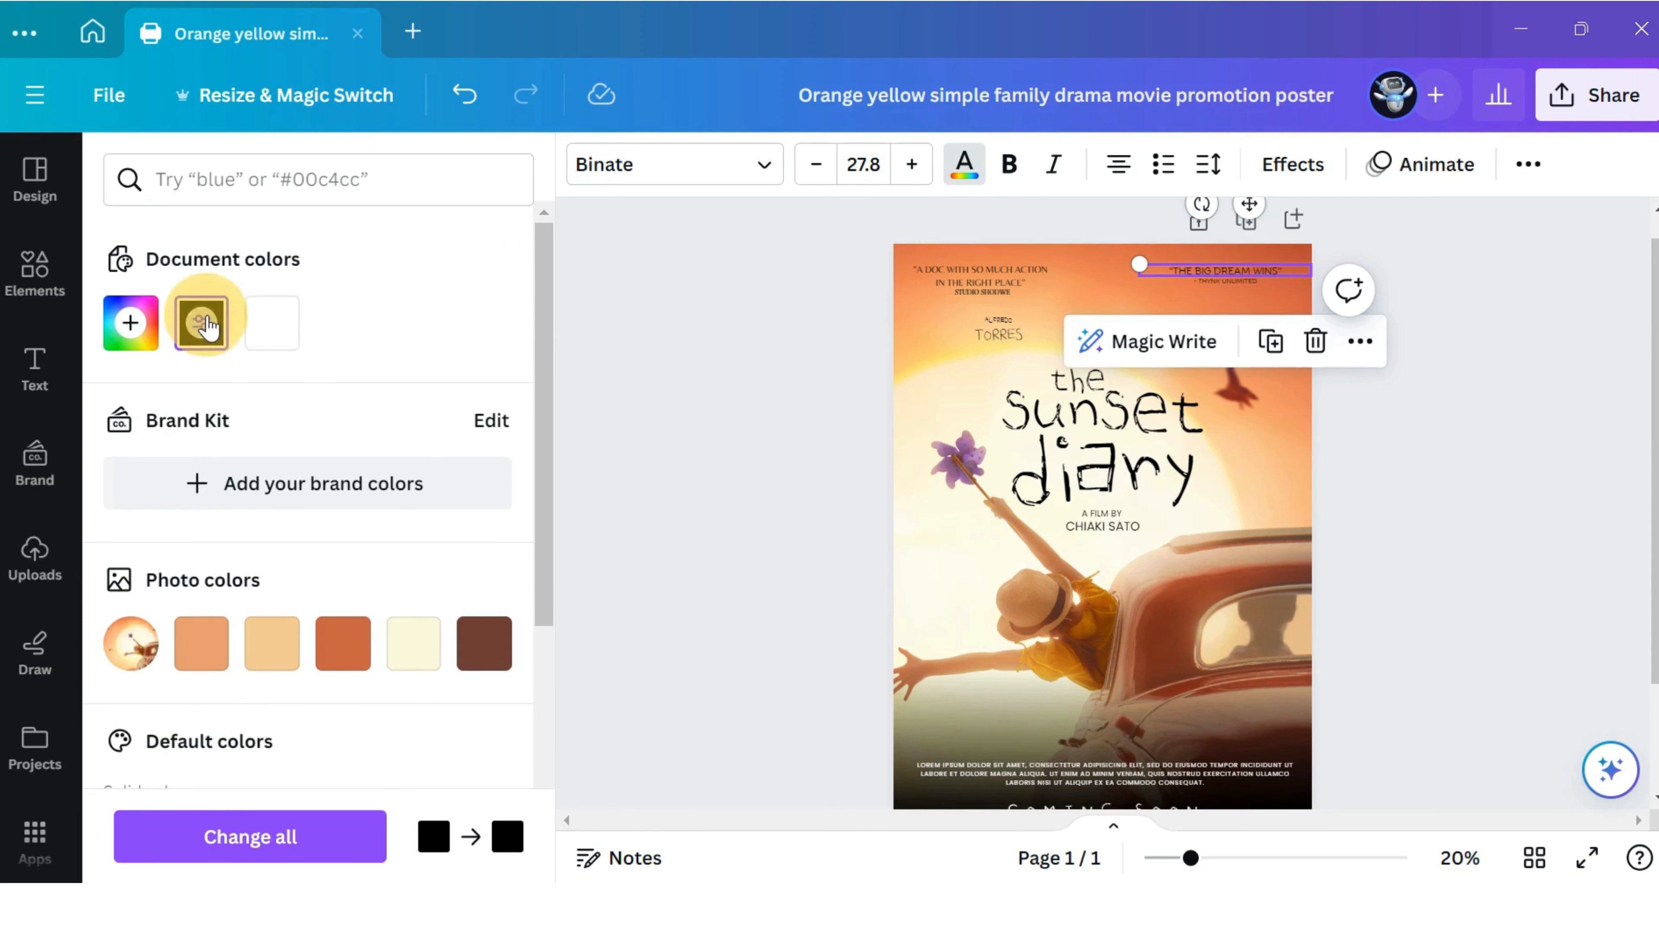
Check the title's separate text lines and look through the categories of the element library.
{"action": "left_click", "coordinate": [1111, 421]}
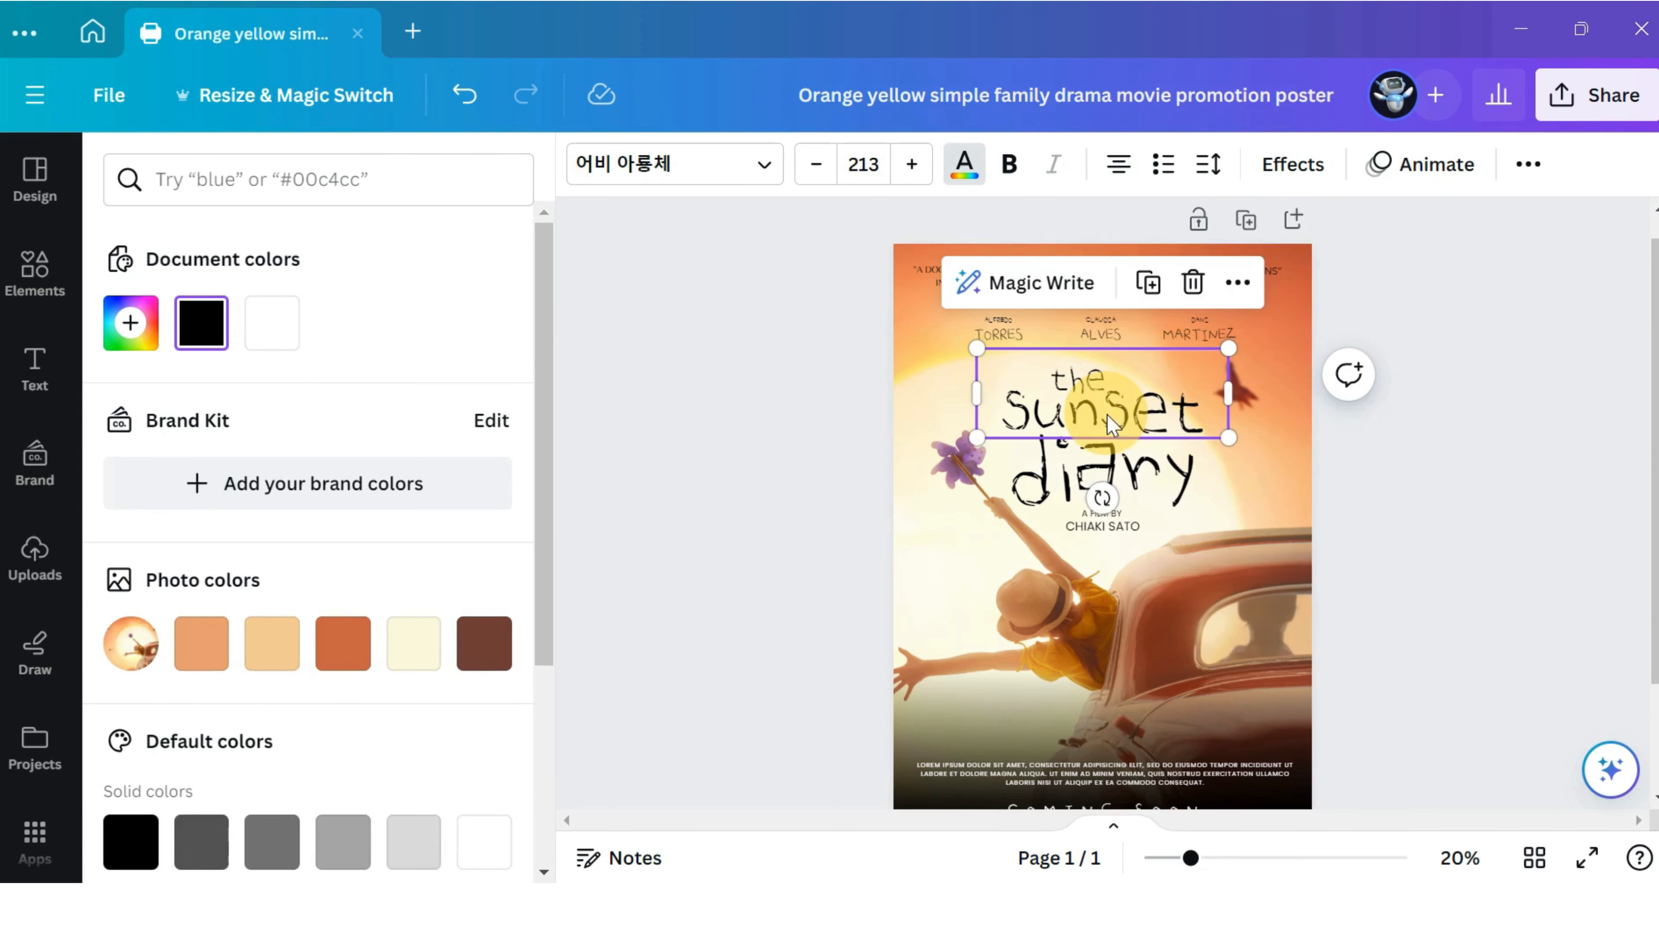
{"action": "left_click", "coordinate": [1114, 464]}
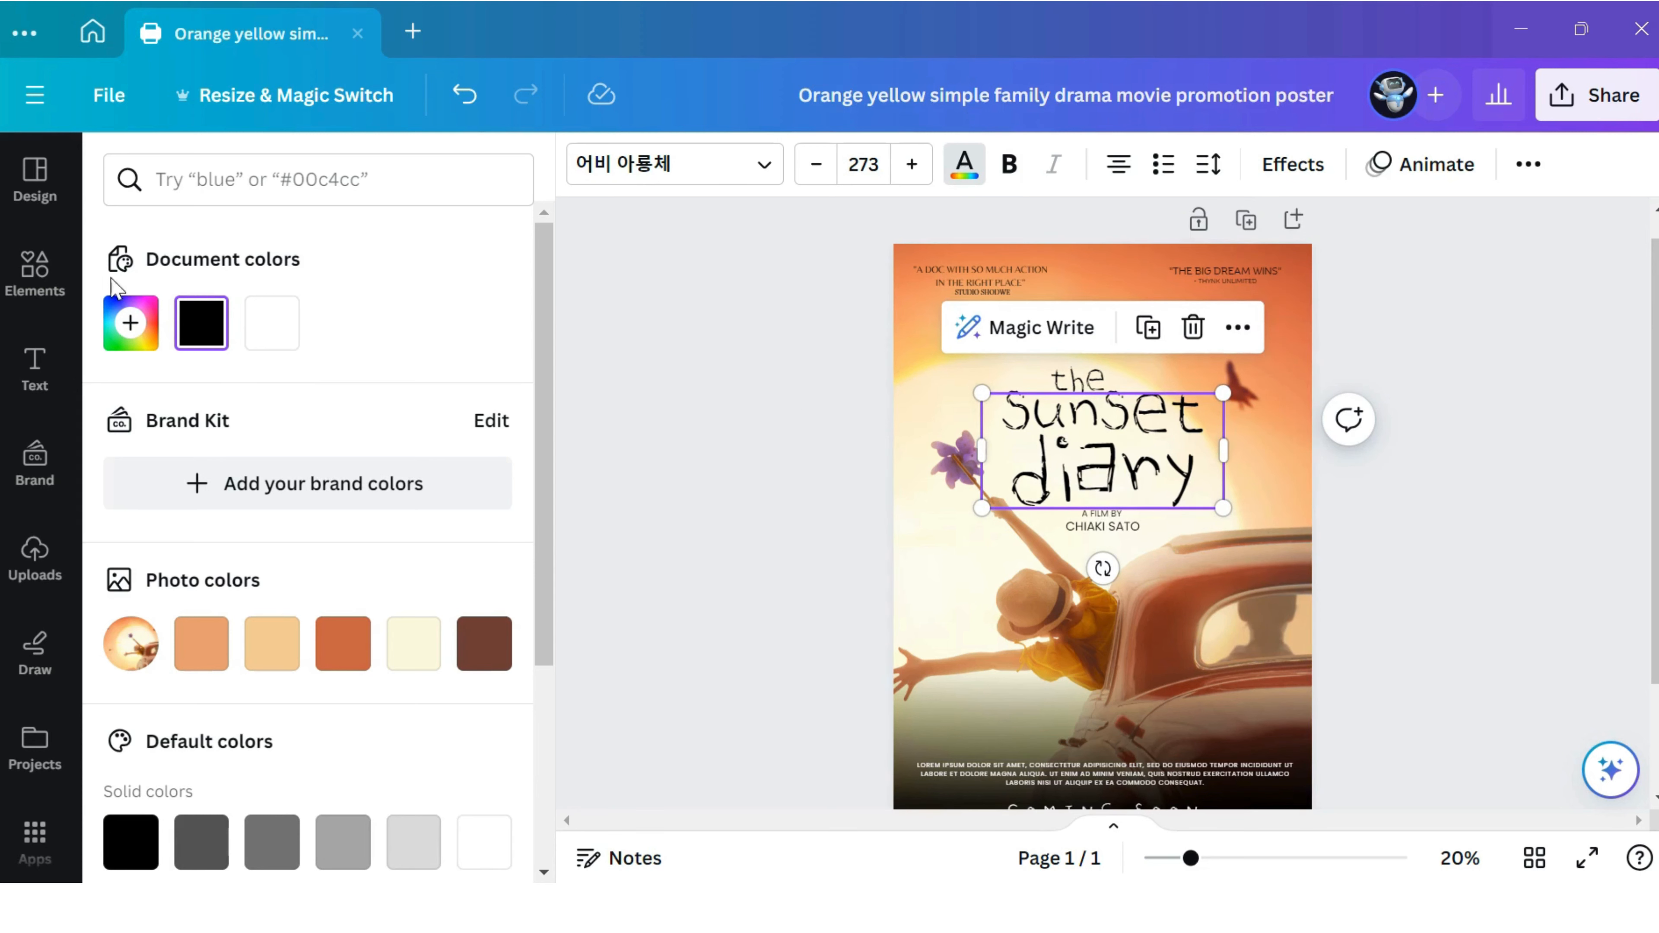
{"action": "left_click", "coordinate": [49, 281]}
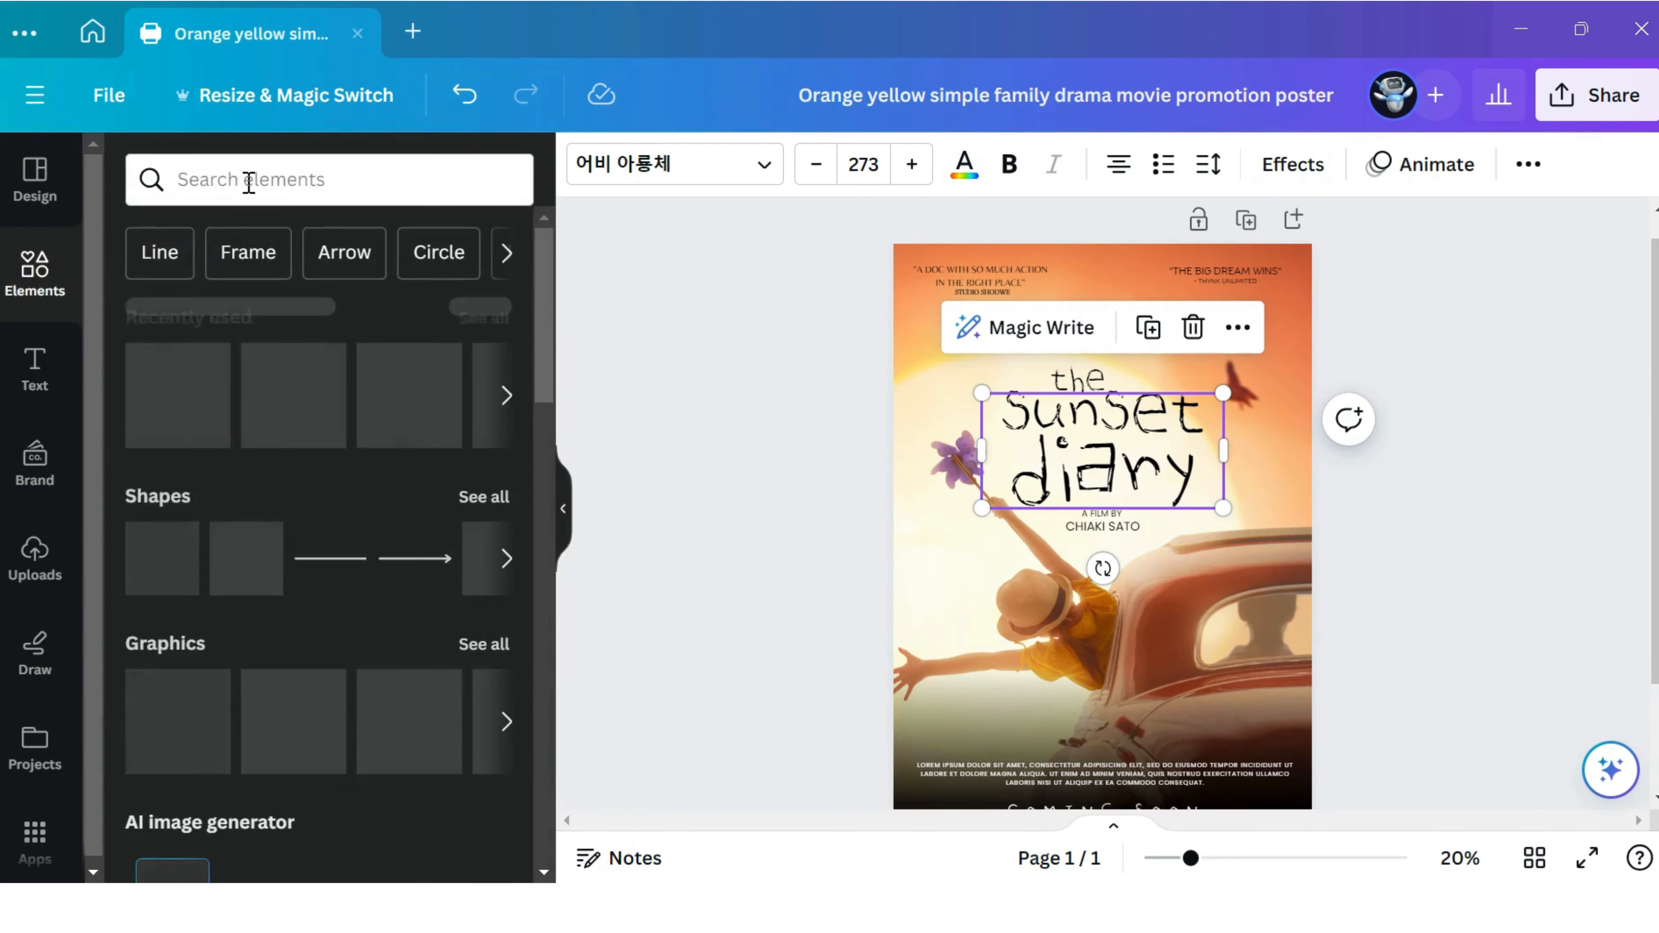
{"action": "left_click", "coordinate": [244, 179]}
{"action": "scroll", "coordinate": [355, 274], "scroll_direction": "down", "scroll_amount": 6}
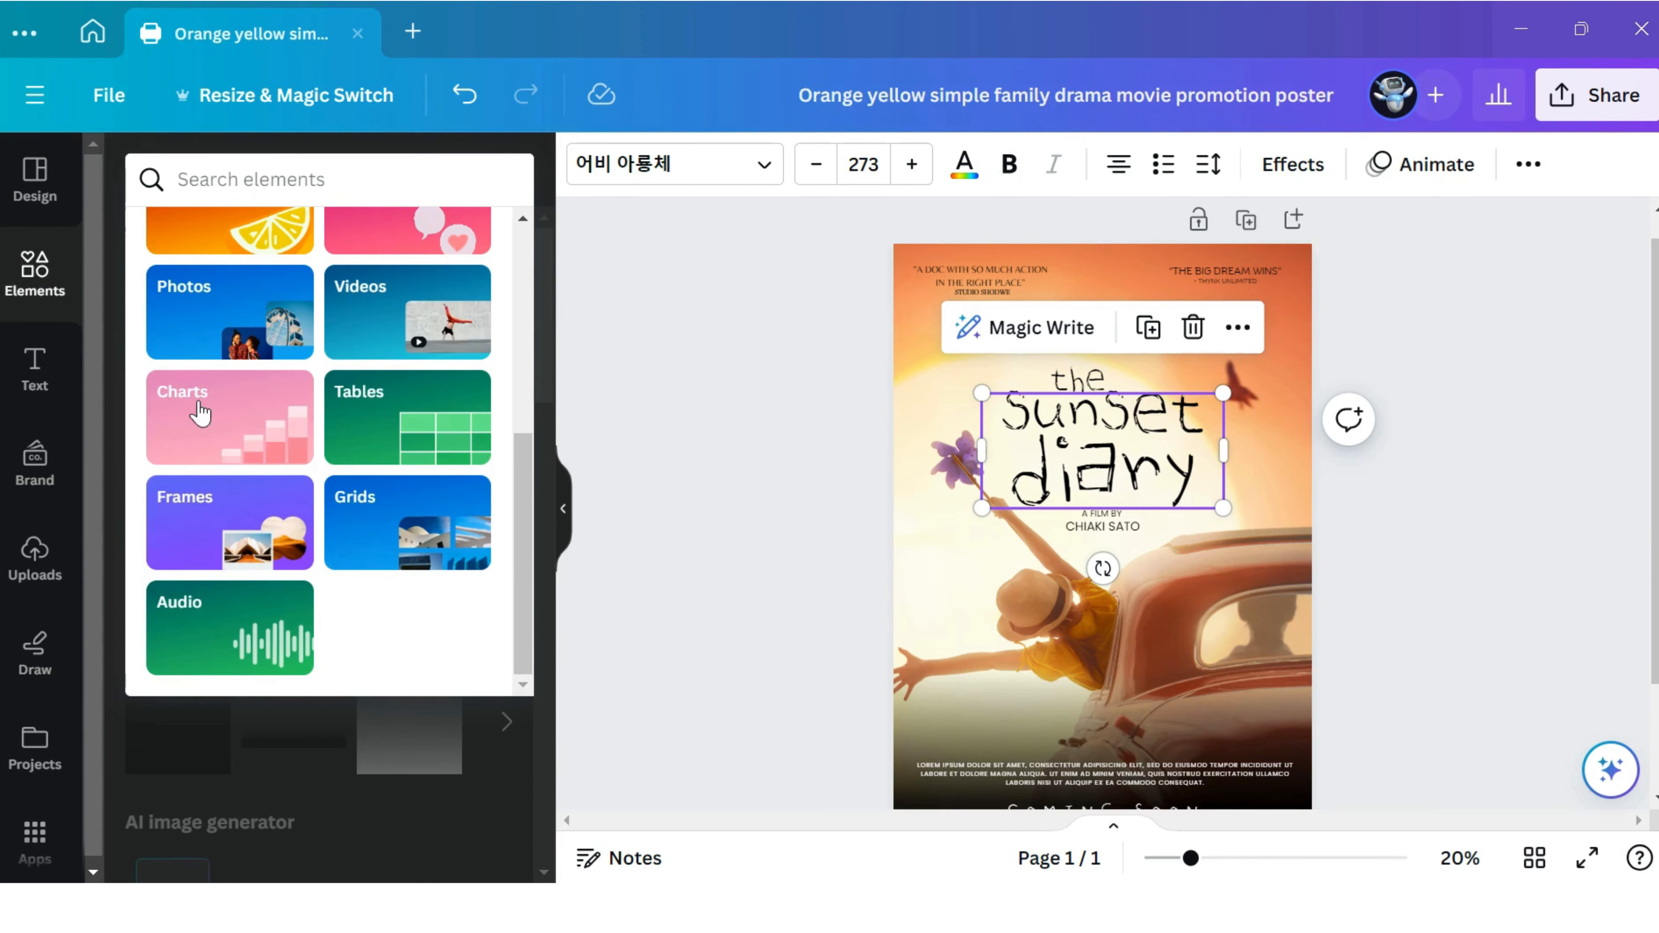
{"action": "scroll", "coordinate": [255, 326], "scroll_direction": "up", "scroll_amount": 2}
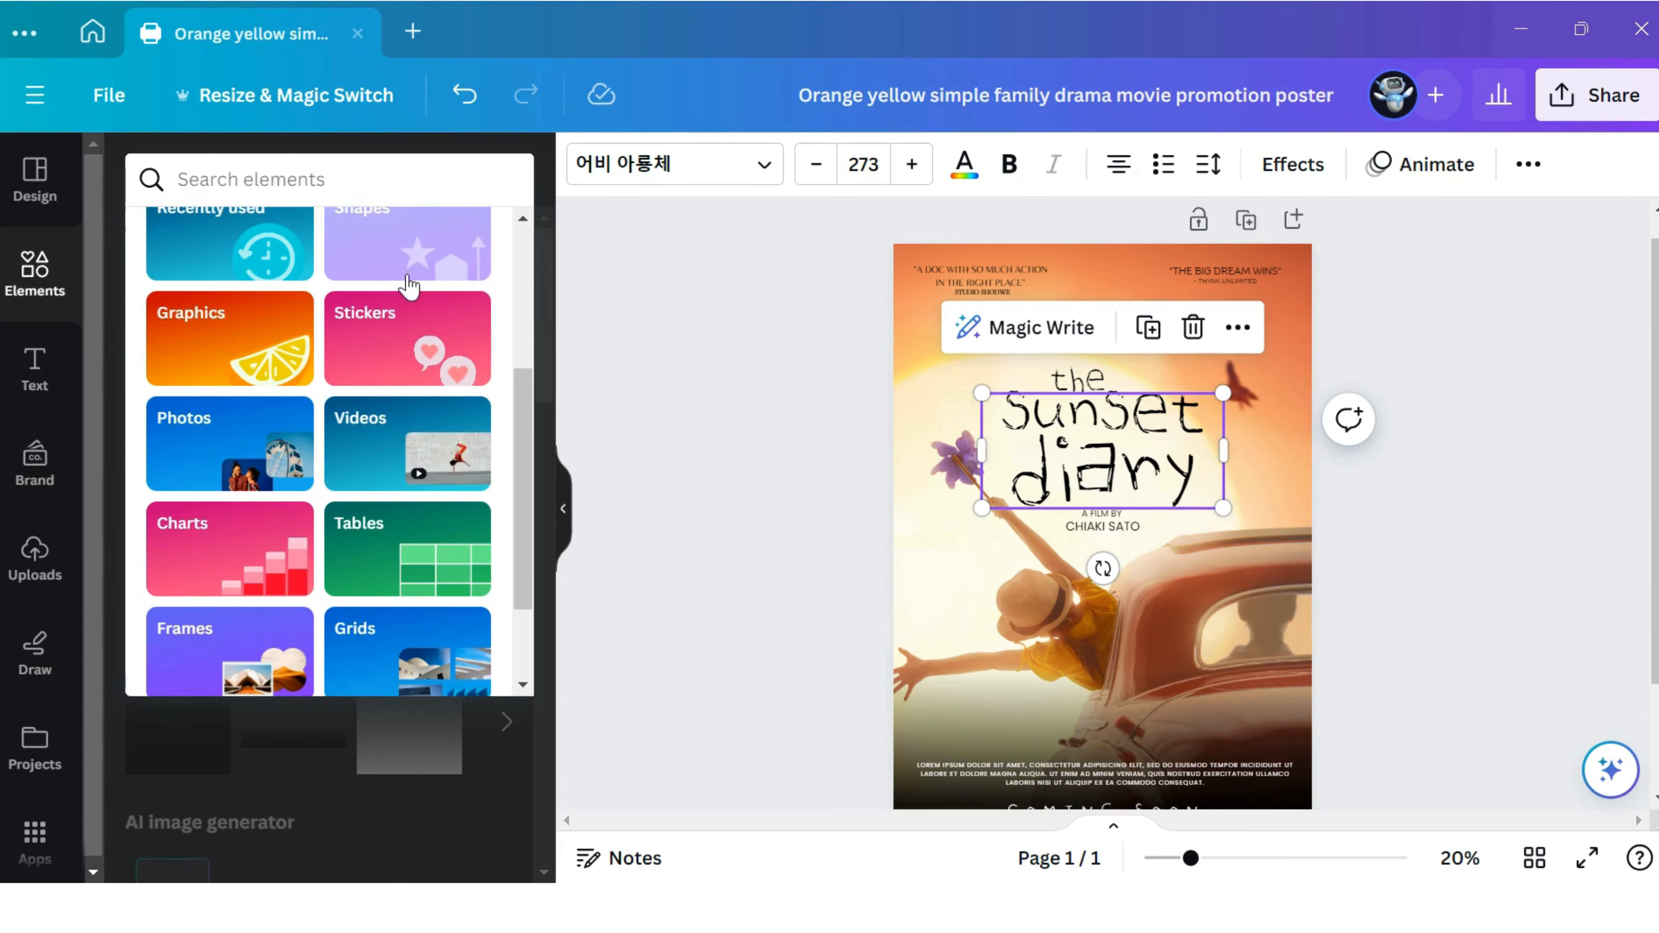
{"action": "left_click", "coordinate": [1215, 564]}
Delete the first cast member's first and last name and centre the two remaining cast names above the title.
{"action": "left_click", "coordinate": [987, 333]}
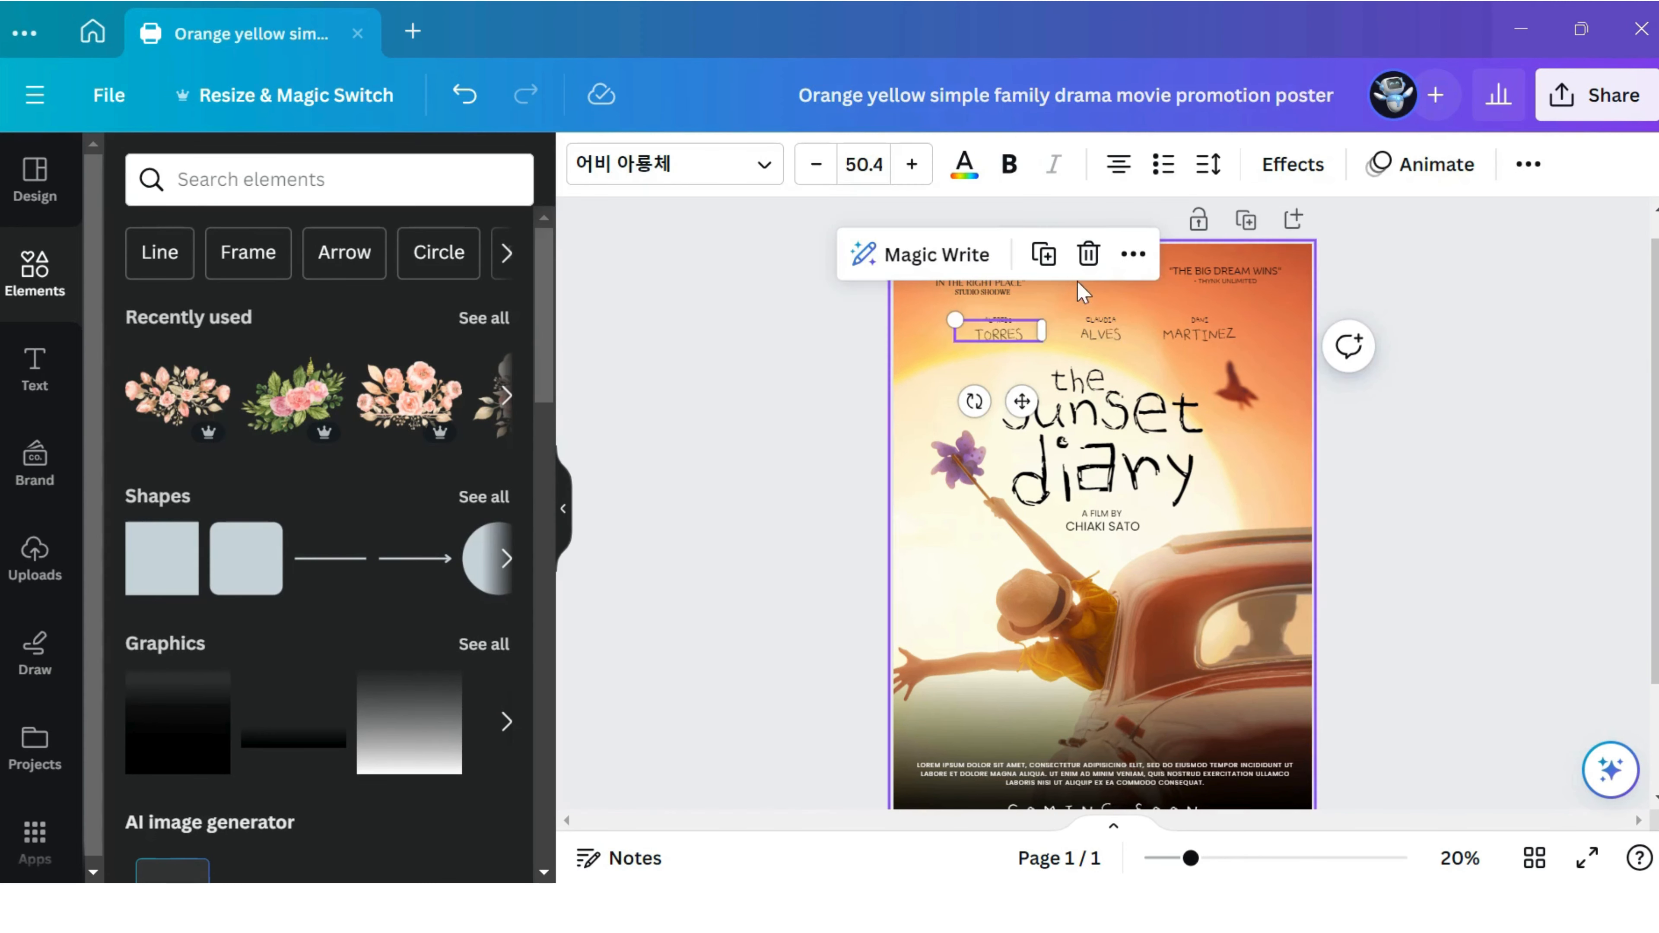
{"action": "left_click", "coordinate": [1086, 256]}
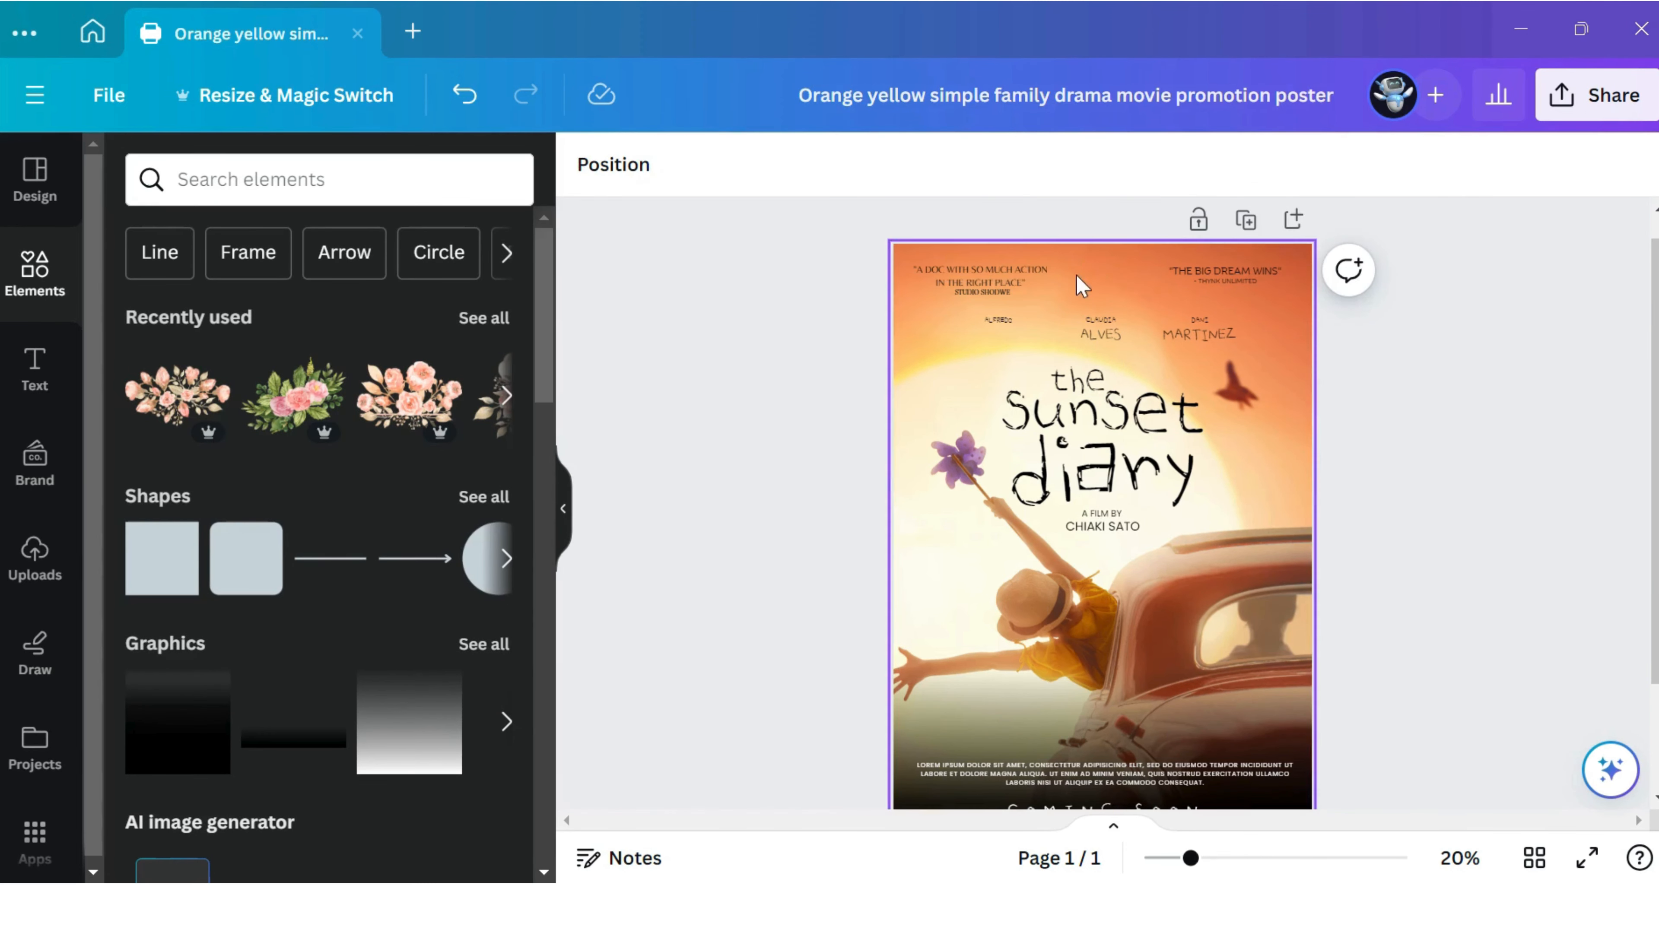
{"action": "left_click", "coordinate": [1090, 255]}
{"action": "left_click_drag", "start_coordinate": [1038, 314], "coordinate": [1139, 337]}
{"action": "left_click", "coordinate": [1251, 374]}
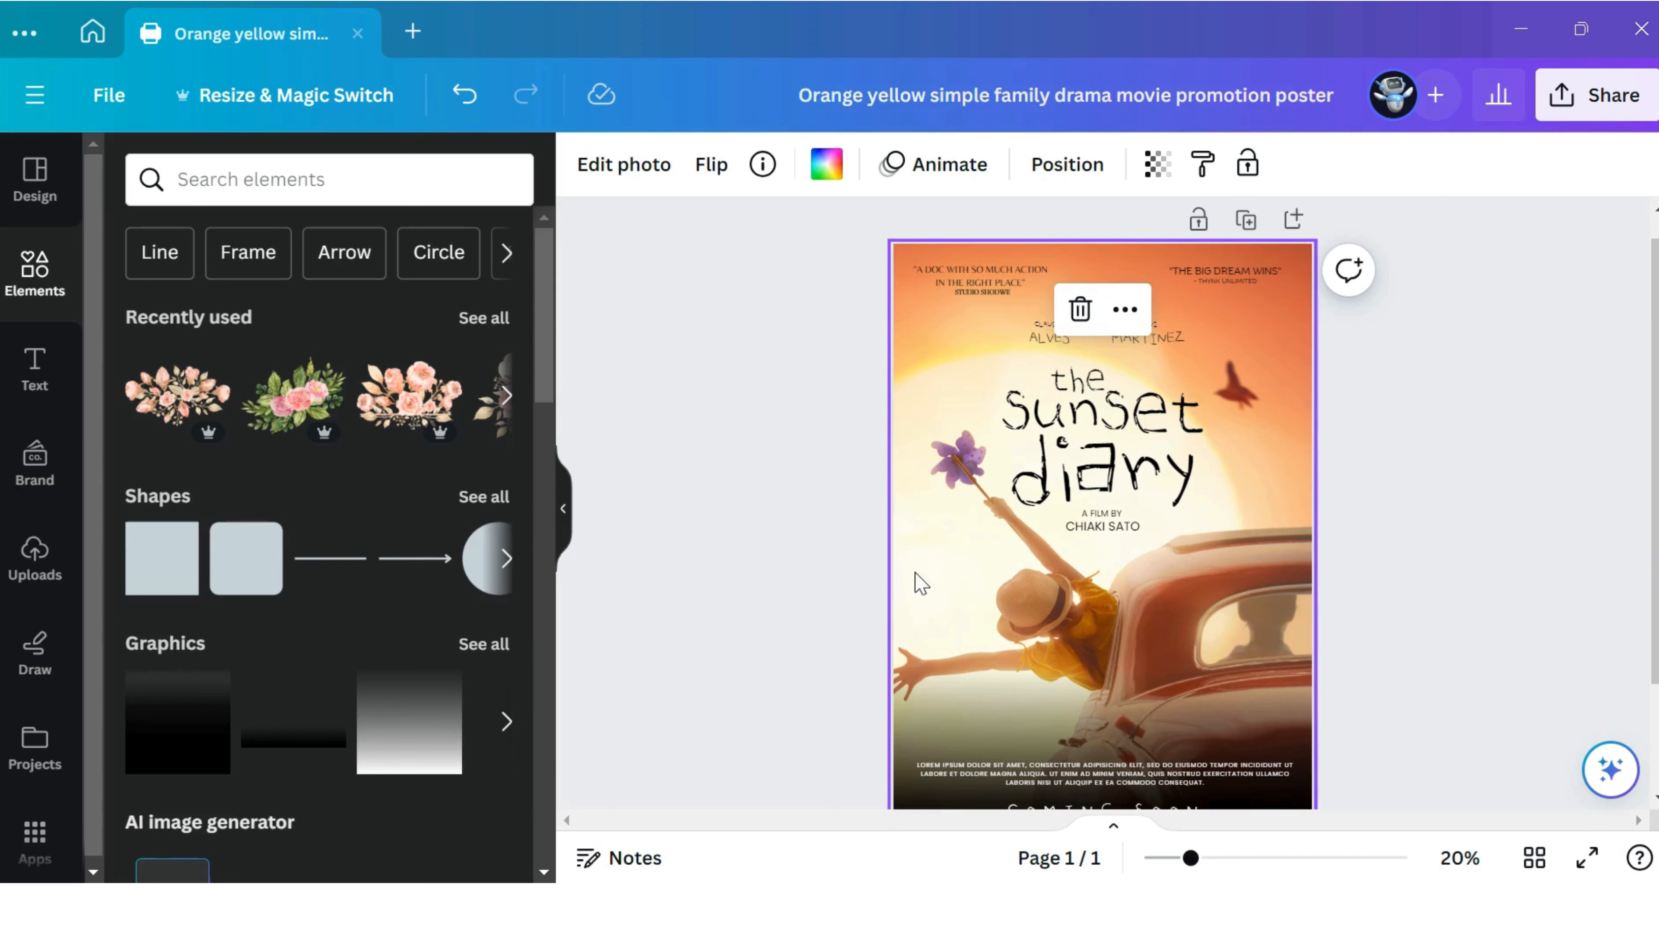
Search the element library for "photos", limit the results to photos and browse through them.
{"action": "left_click", "coordinate": [60, 277]}
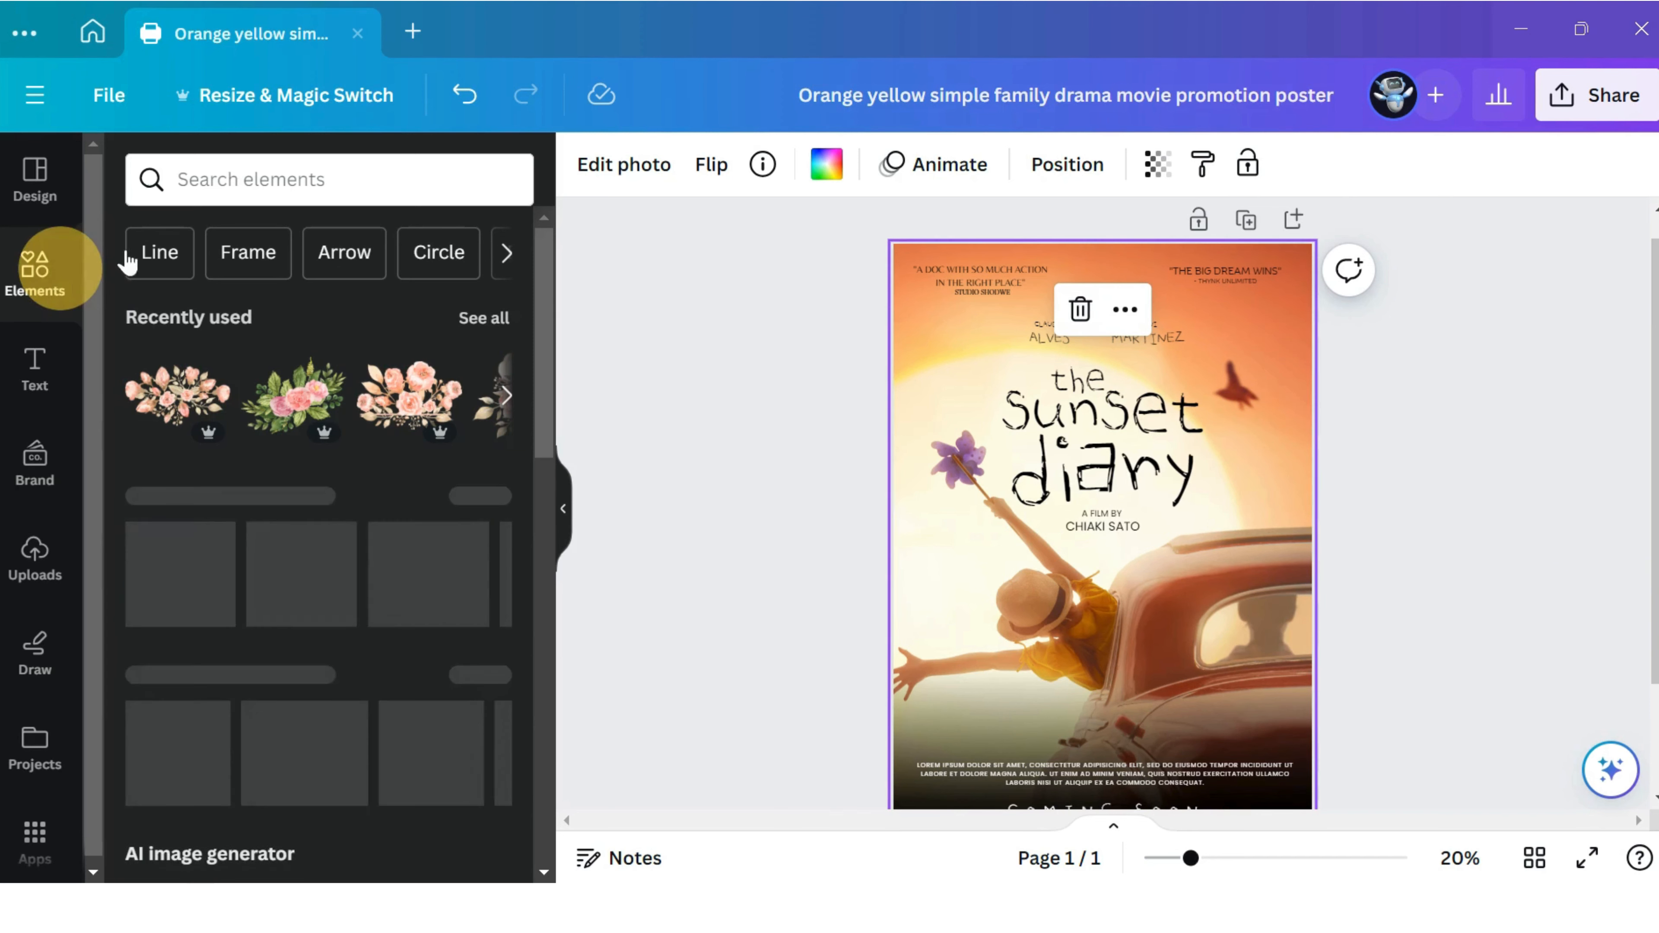
{"action": "left_click", "coordinate": [315, 175]}
{"action": "type", "text": "photos"}
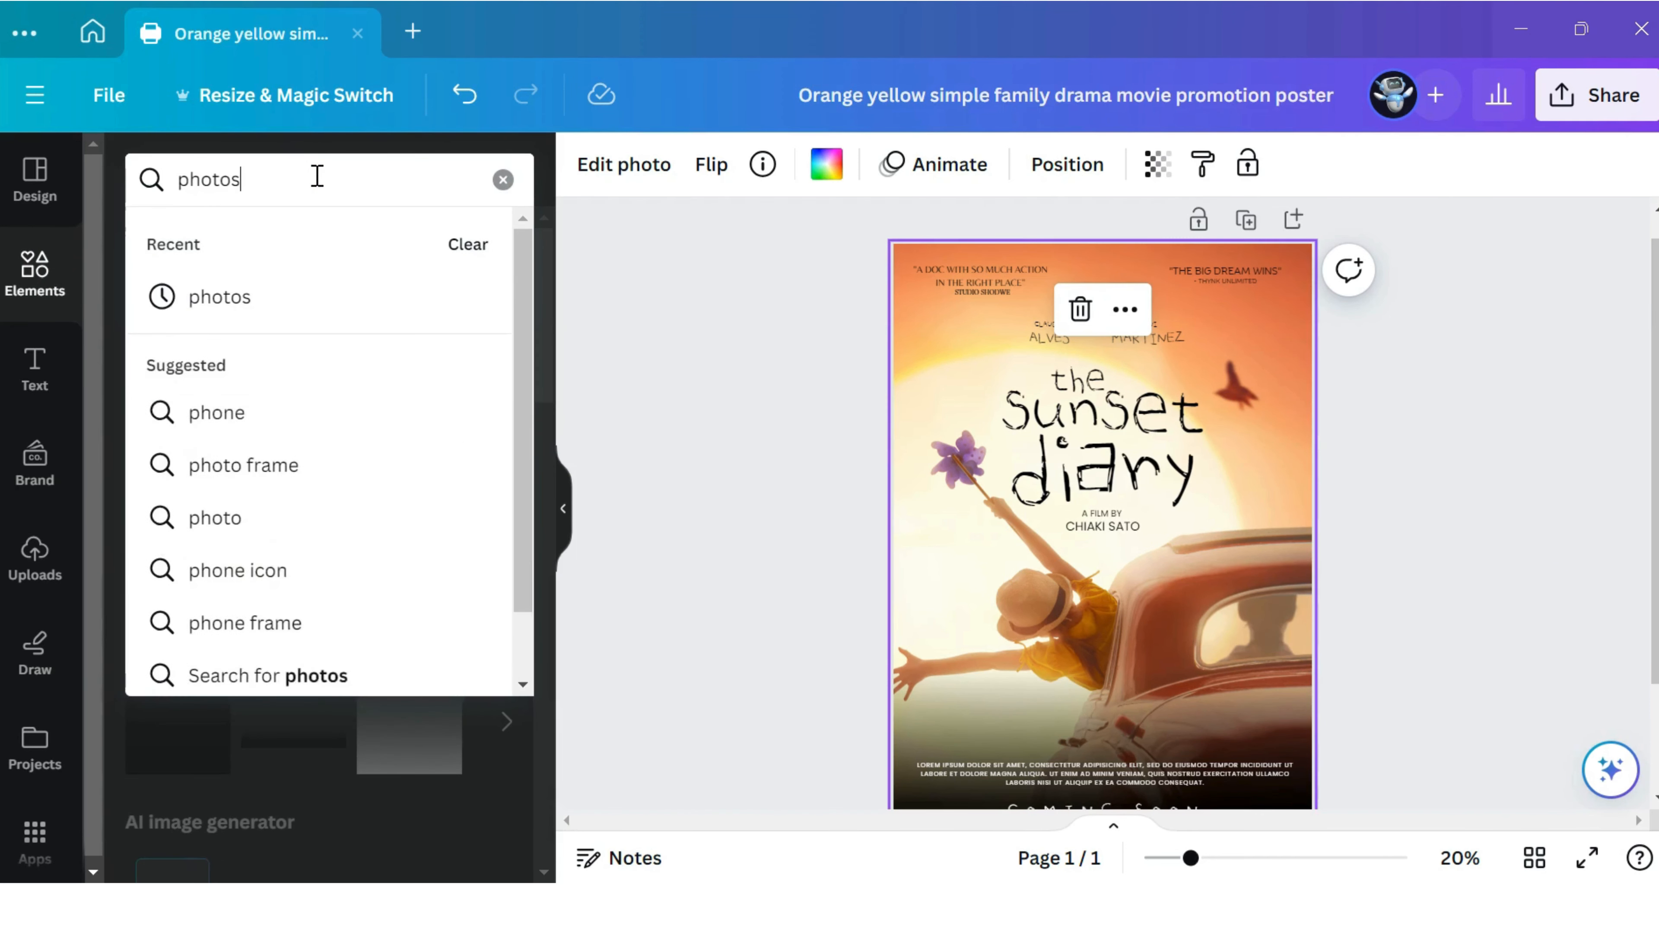
{"action": "key", "text": "Return"}
{"action": "left_click", "coordinate": [328, 242]}
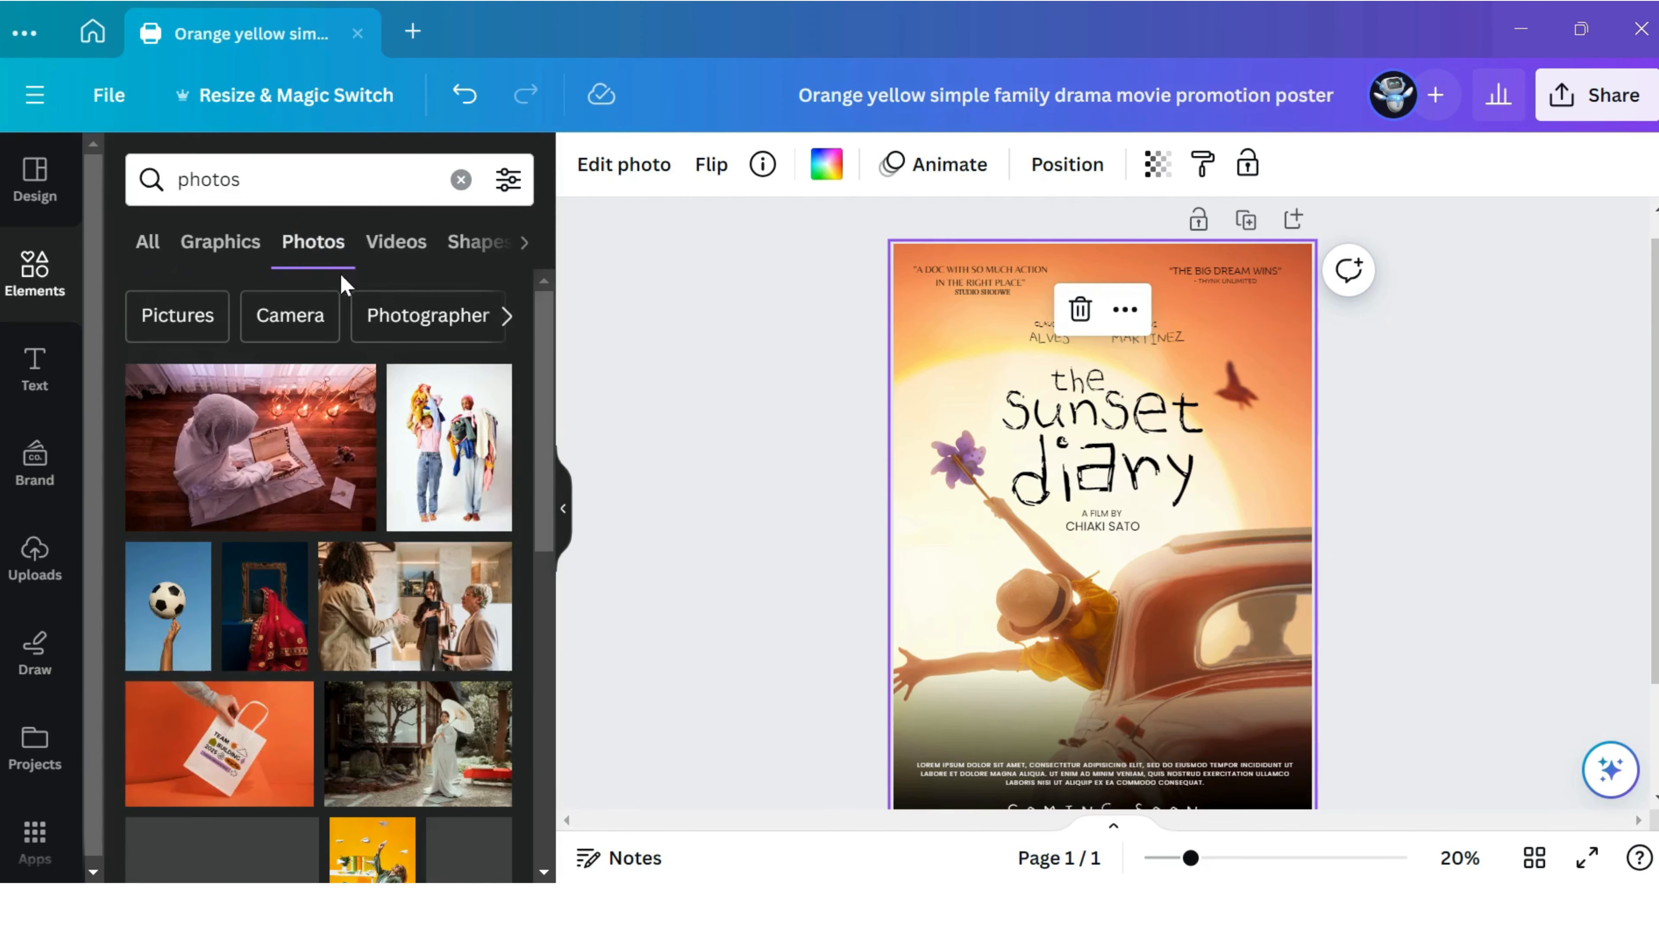
{"action": "scroll", "coordinate": [392, 313], "scroll_direction": "down", "scroll_amount": 10}
{"action": "scroll", "coordinate": [421, 330], "scroll_direction": "down", "scroll_amount": 10}
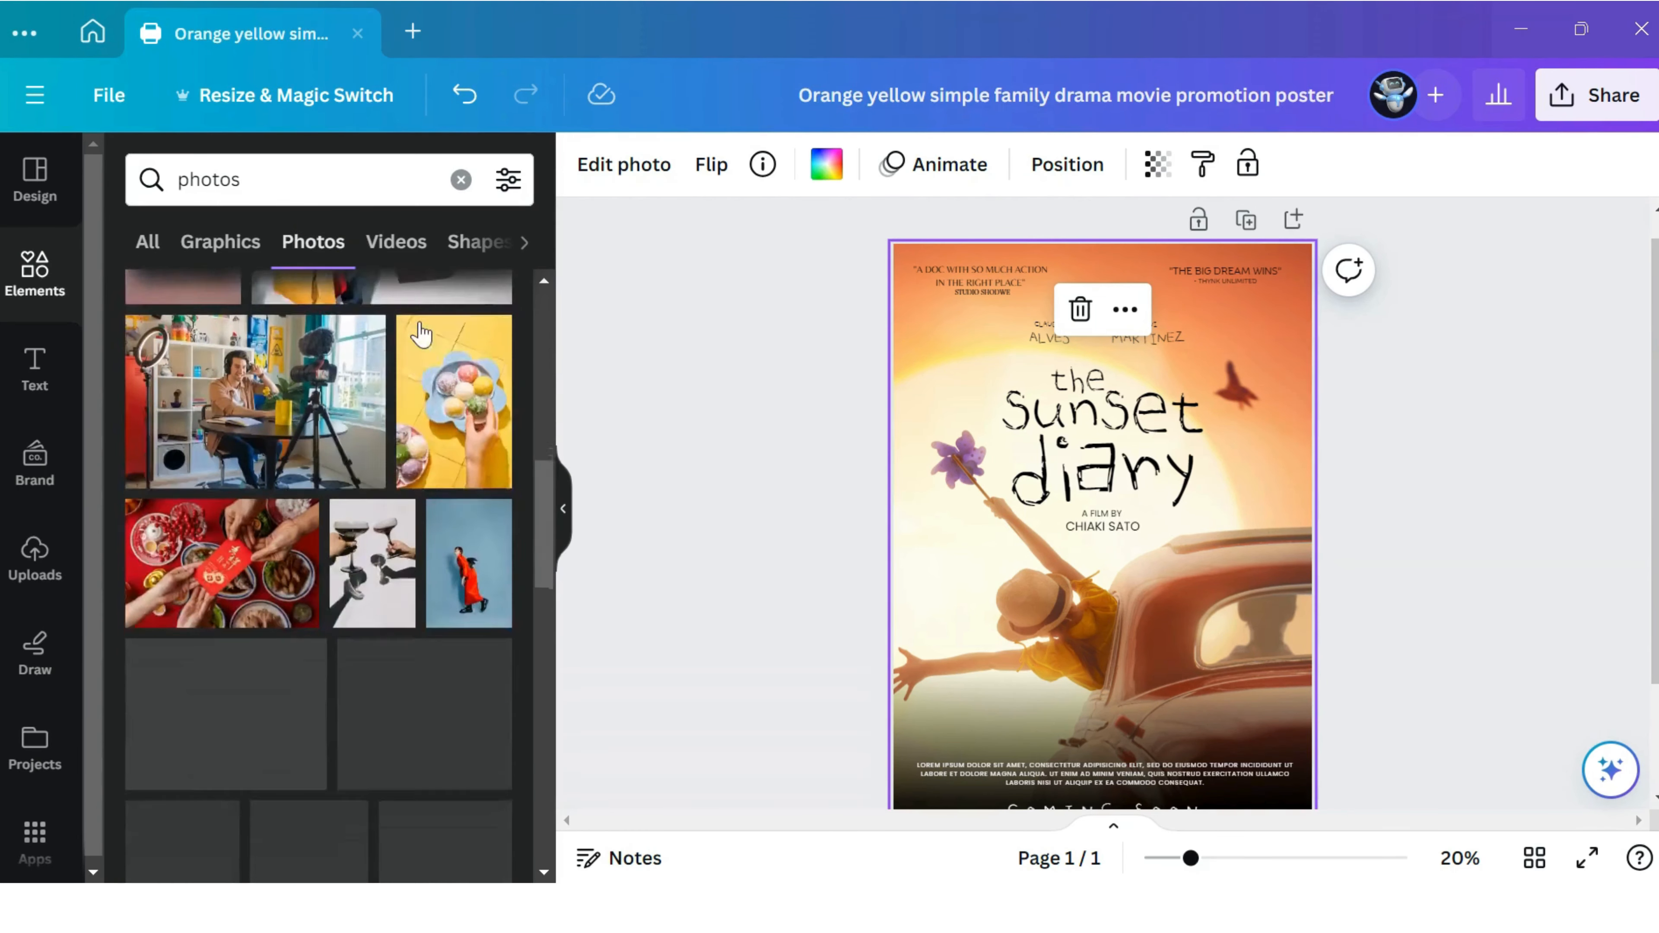
{"action": "scroll", "coordinate": [392, 405], "scroll_direction": "down", "scroll_amount": 3}
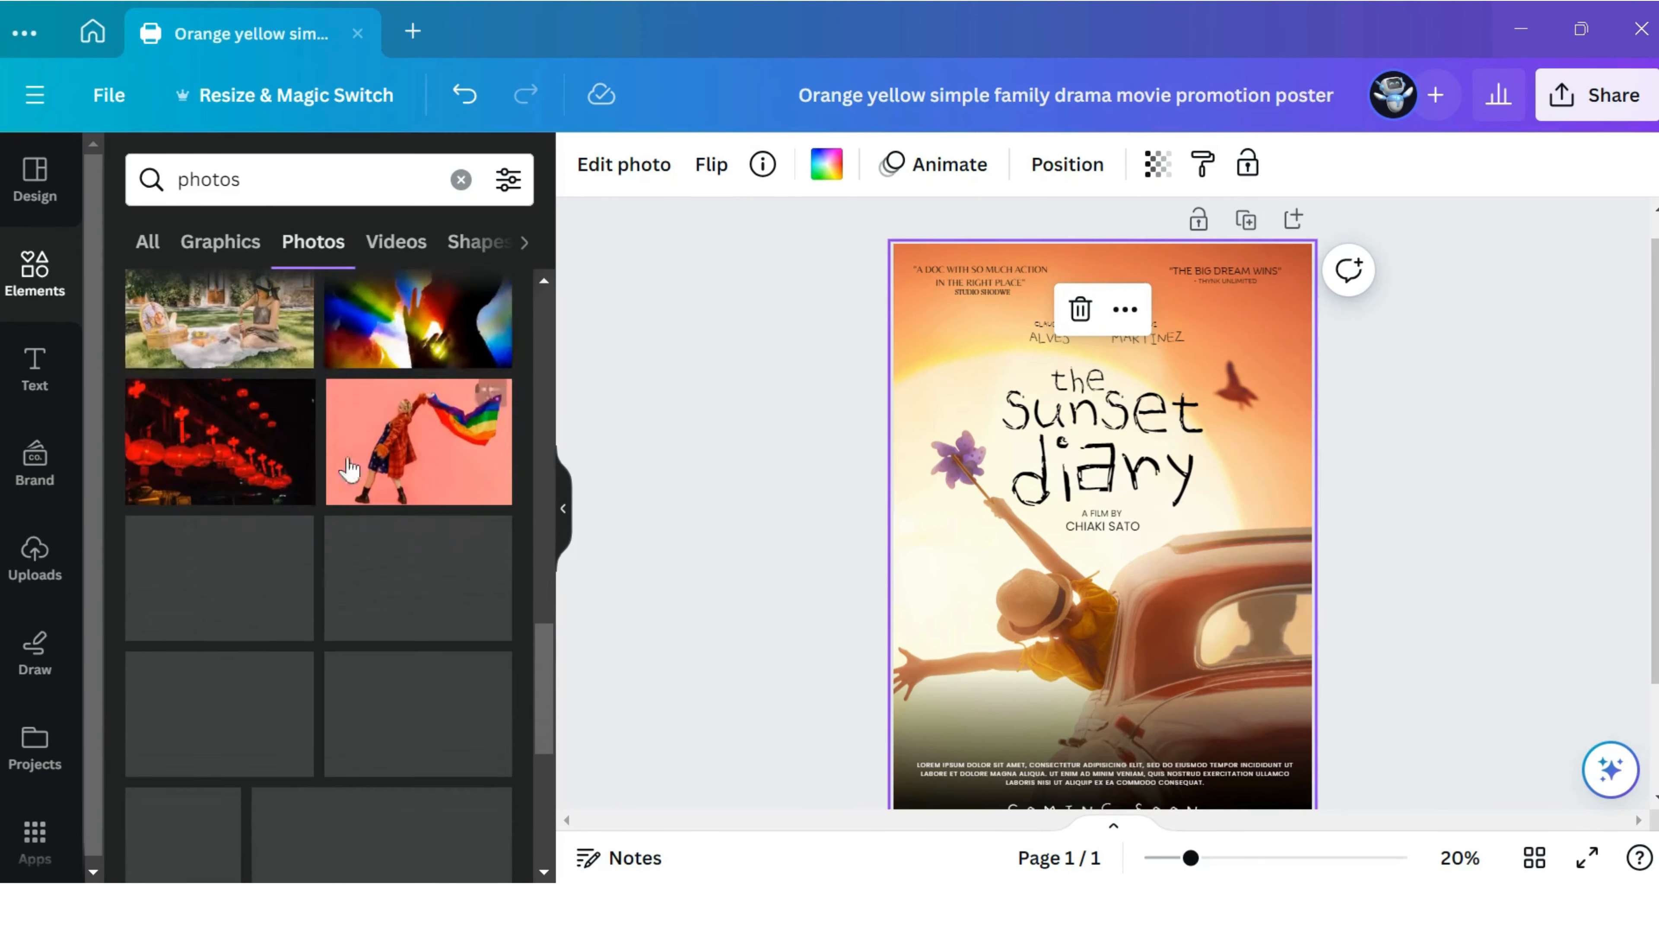
{"action": "left_click", "coordinate": [60, 552]}
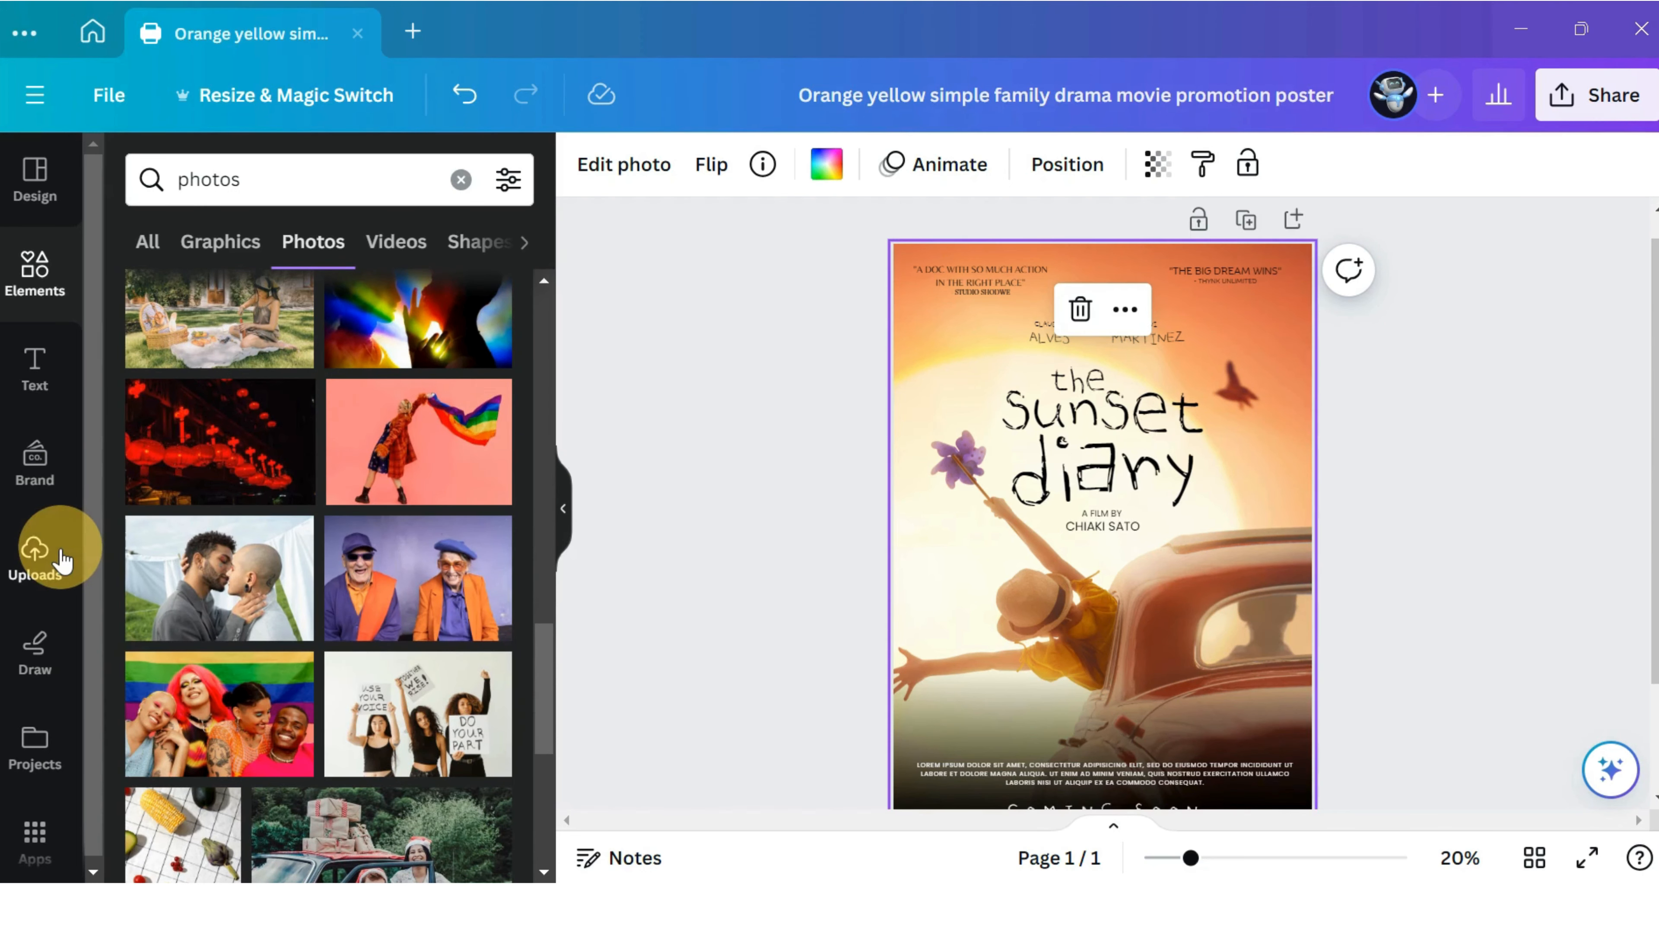
{"action": "scroll", "coordinate": [370, 497], "scroll_direction": "down", "scroll_amount": 8}
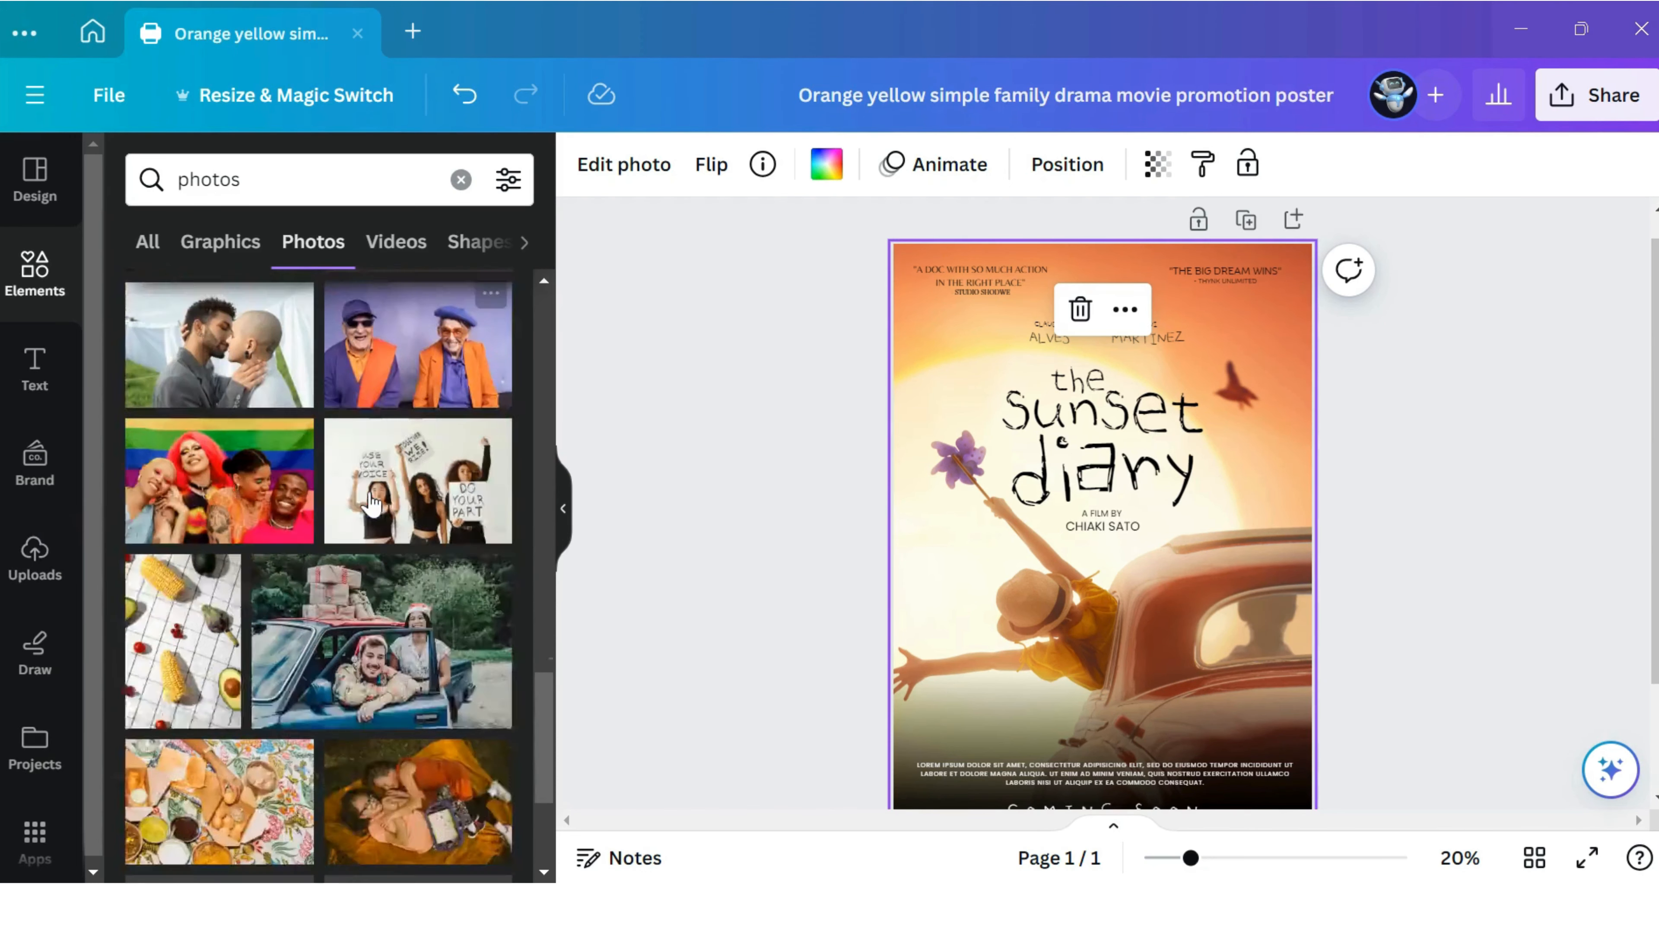
{"action": "scroll", "coordinate": [379, 503], "scroll_direction": "down", "scroll_amount": 10}
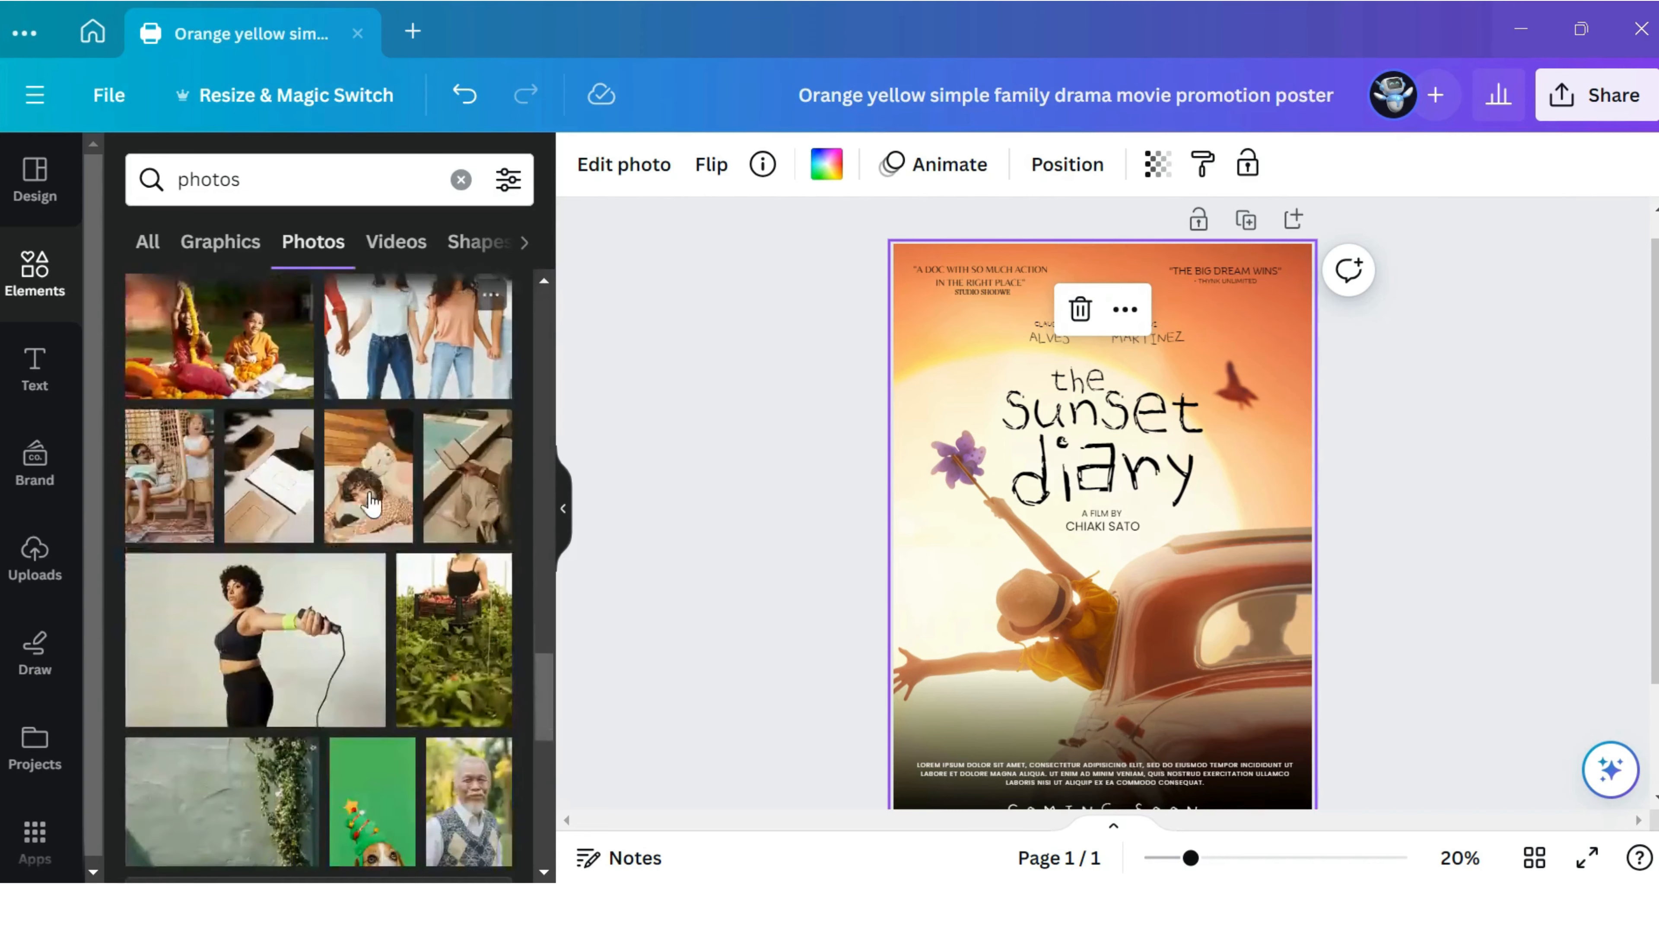
Try moving the title word "diary" up onto the "sunset" line and undo the move.
{"action": "left_click", "coordinate": [1152, 484]}
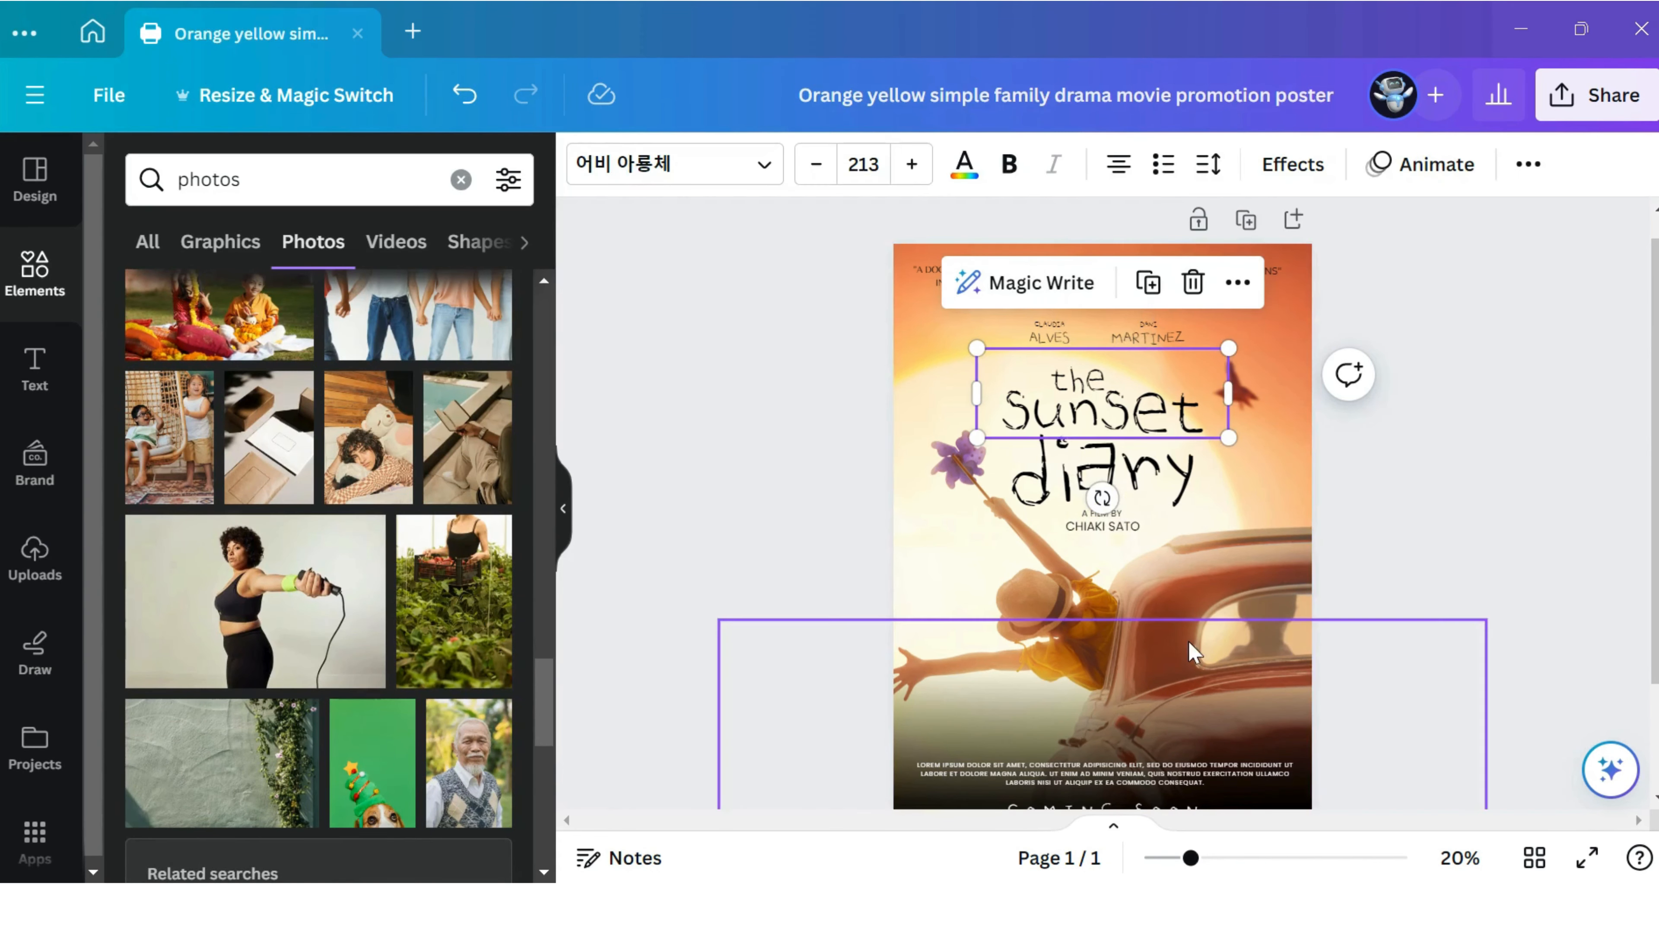
{"action": "left_click_drag", "start_coordinate": [1130, 500], "coordinate": [1041, 431]}
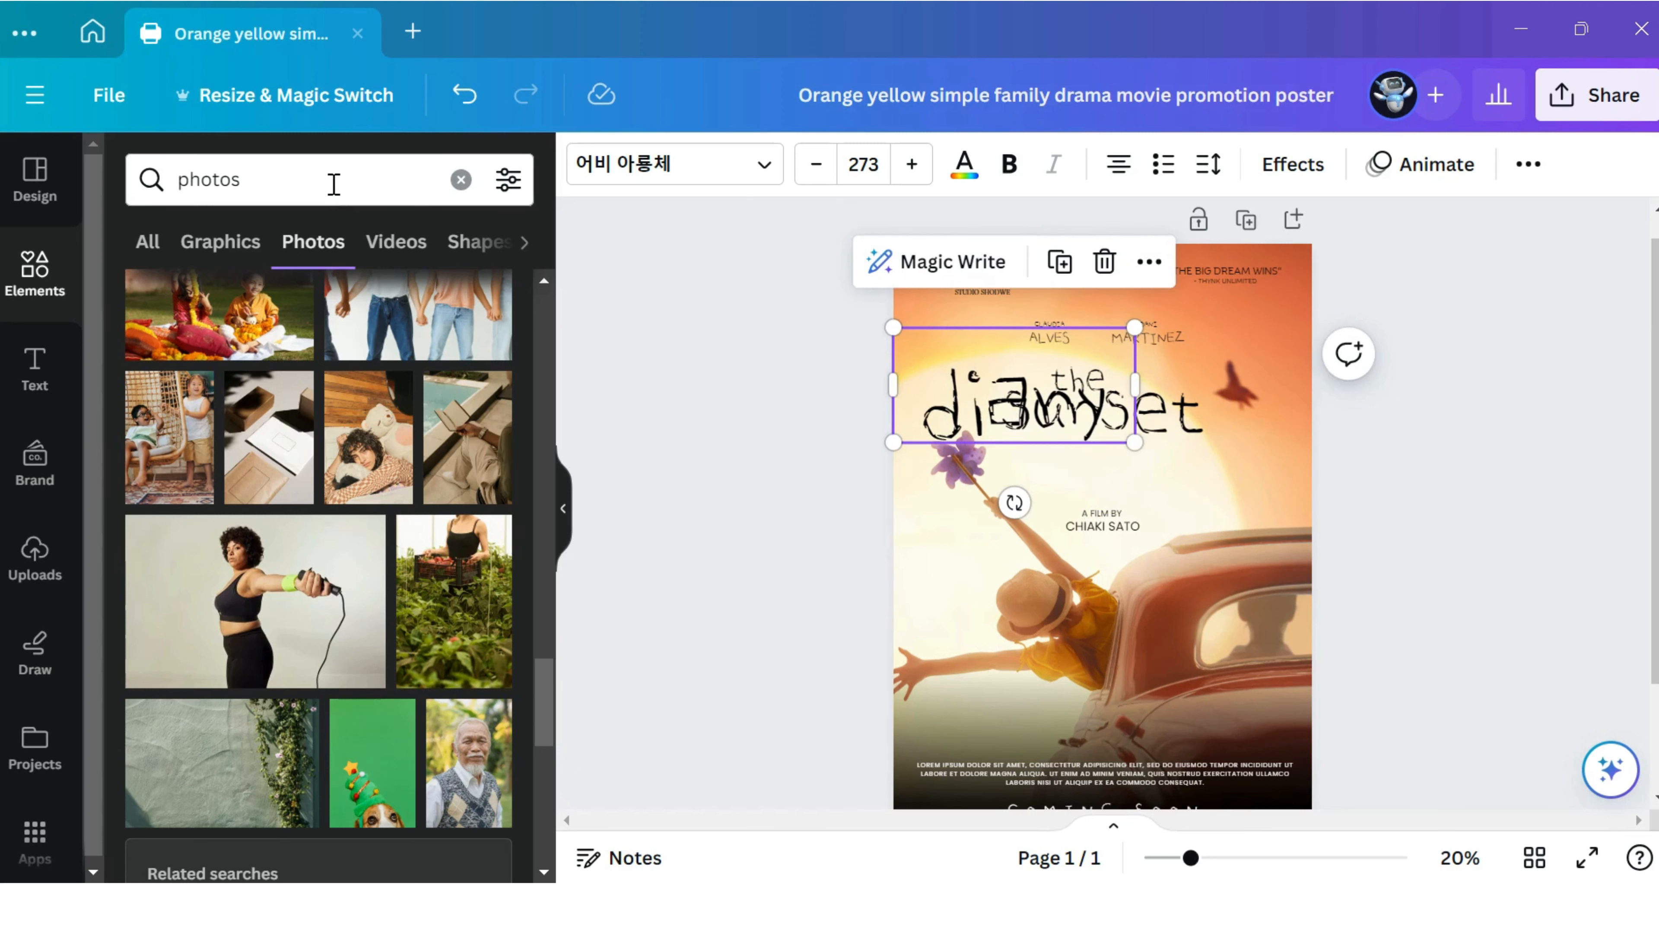
{"action": "left_click", "coordinate": [469, 98]}
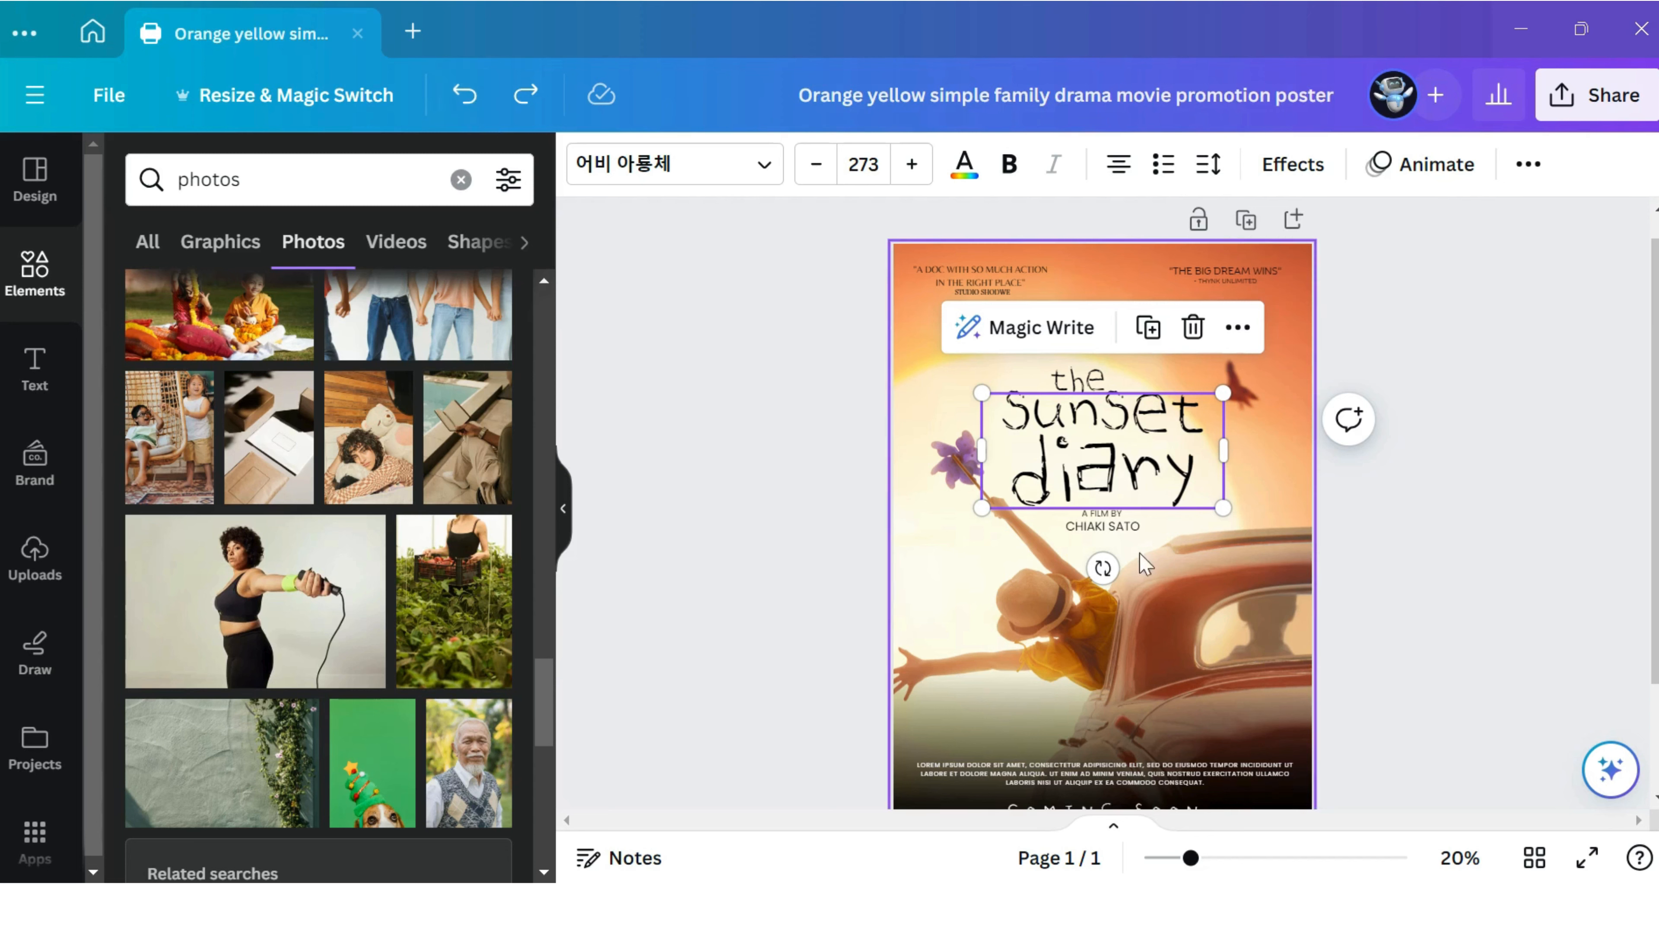
{"action": "left_click", "coordinate": [1259, 559]}
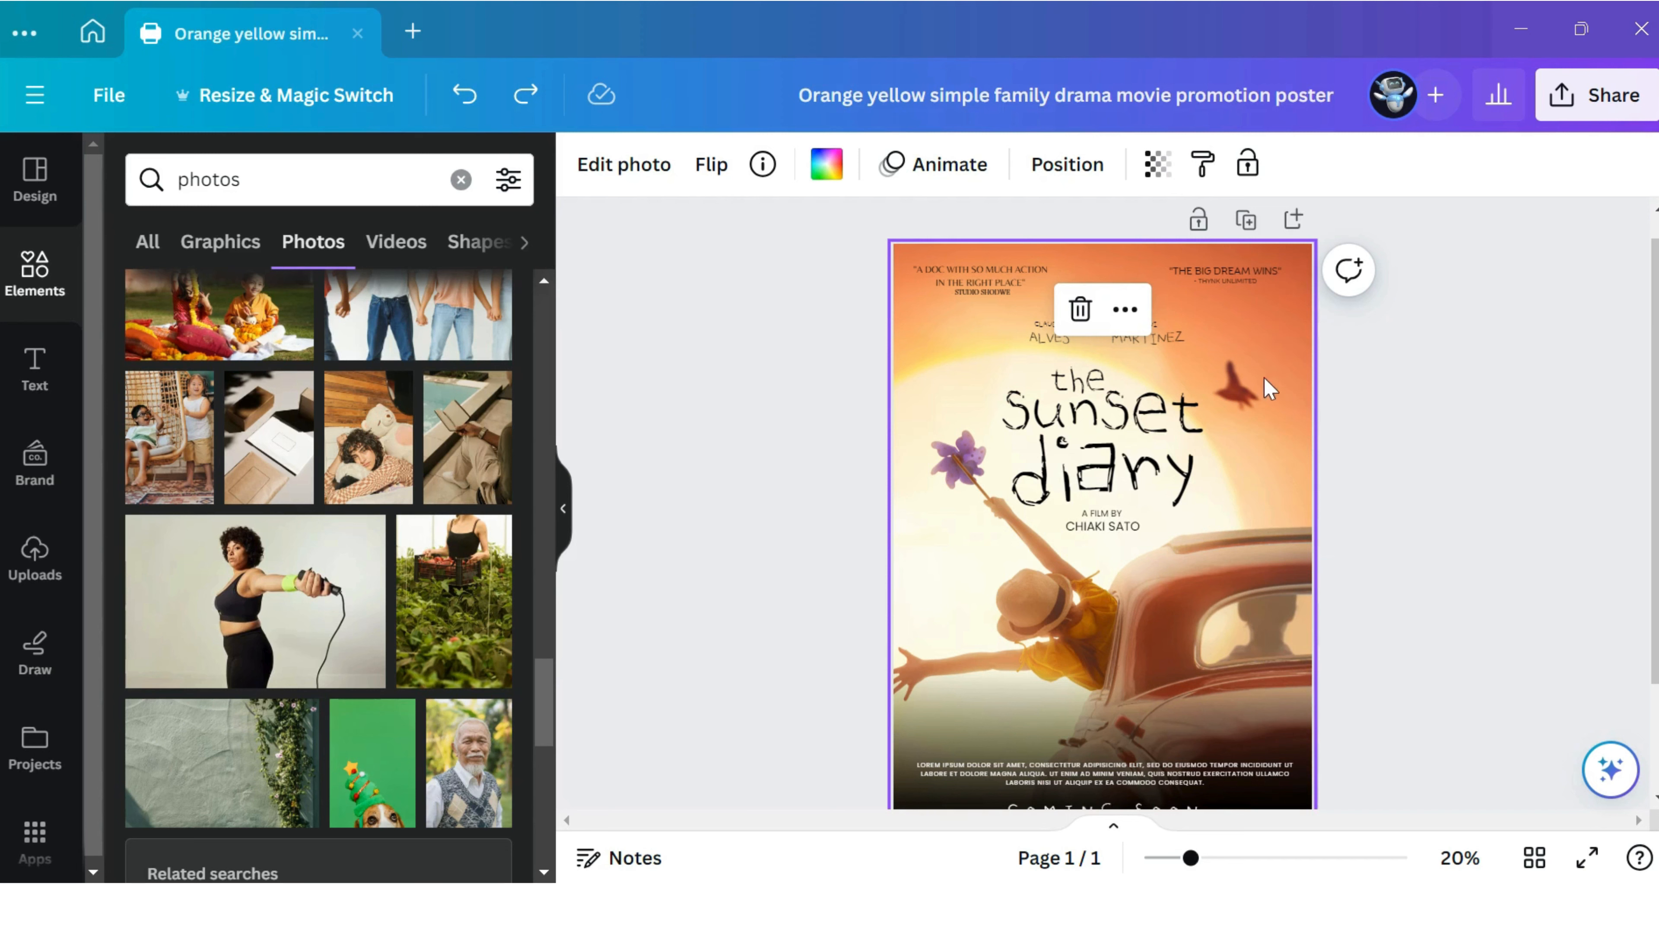
Select the title lines together with the film credit and enlarge them slightly as one block.
{"action": "scroll", "coordinate": [1213, 472], "scroll_direction": "down", "scroll_amount": 1}
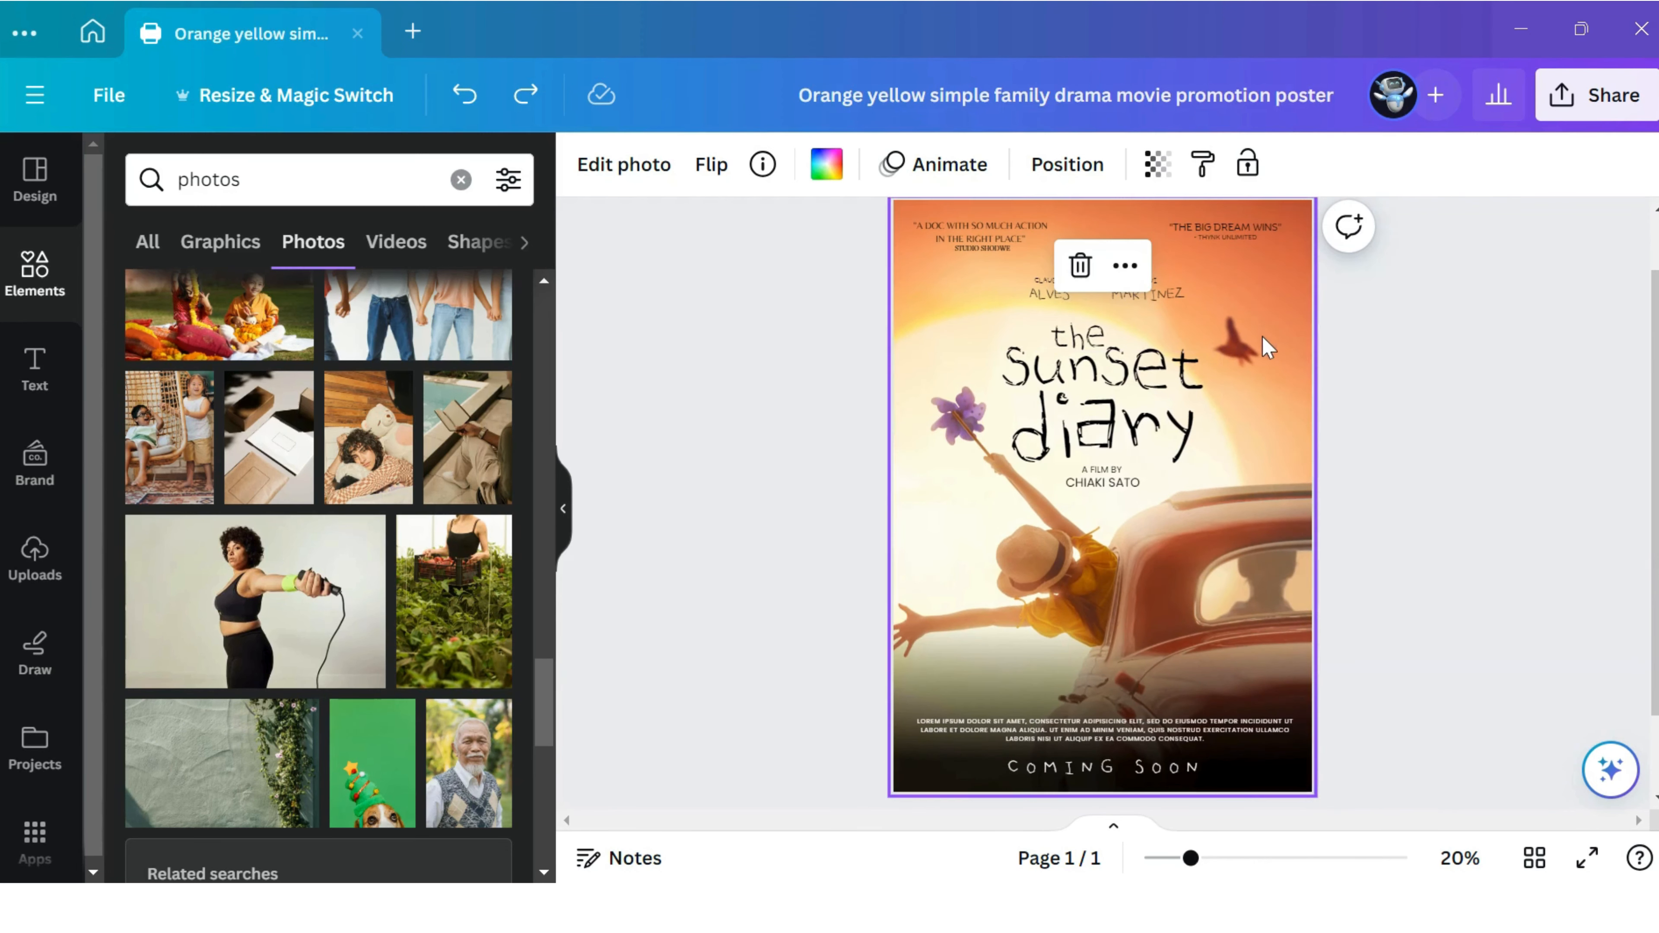
{"action": "left_click_drag", "start_coordinate": [976, 304], "coordinate": [1242, 518]}
{"action": "left_click_drag", "start_coordinate": [1158, 444], "coordinate": [1136, 439]}
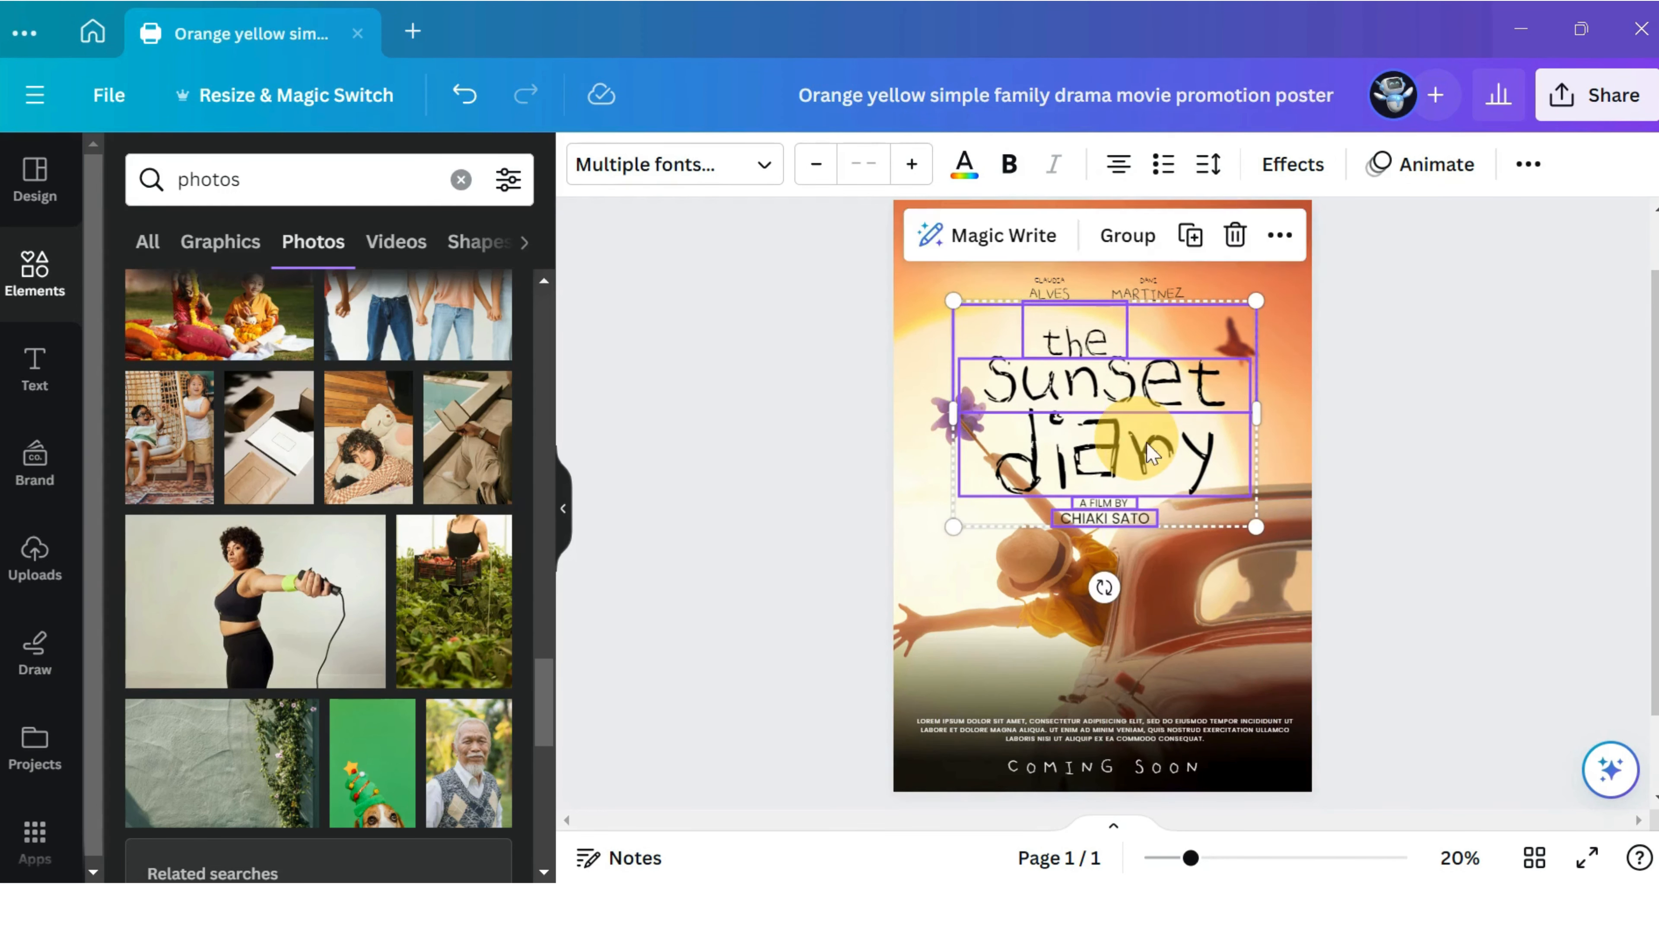
{"action": "left_click", "coordinate": [1268, 550]}
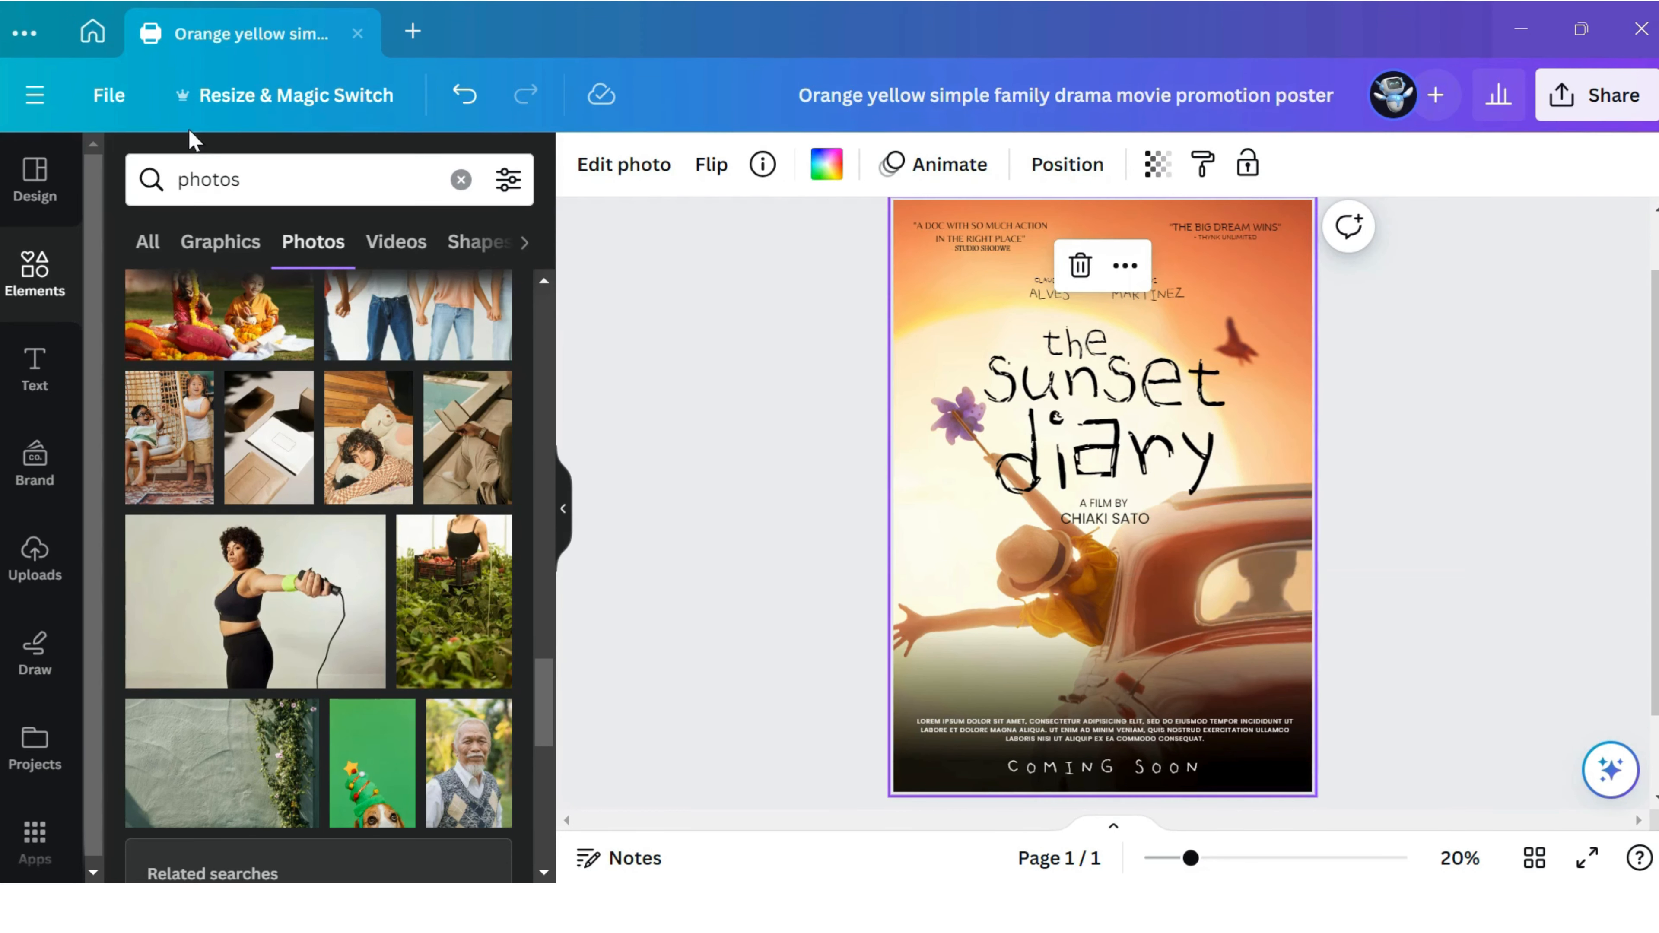
Save the poster design and clear the selection on the canvas.
{"action": "left_click", "coordinate": [106, 95]}
{"action": "scroll", "coordinate": [204, 148], "scroll_direction": "down", "scroll_amount": 2}
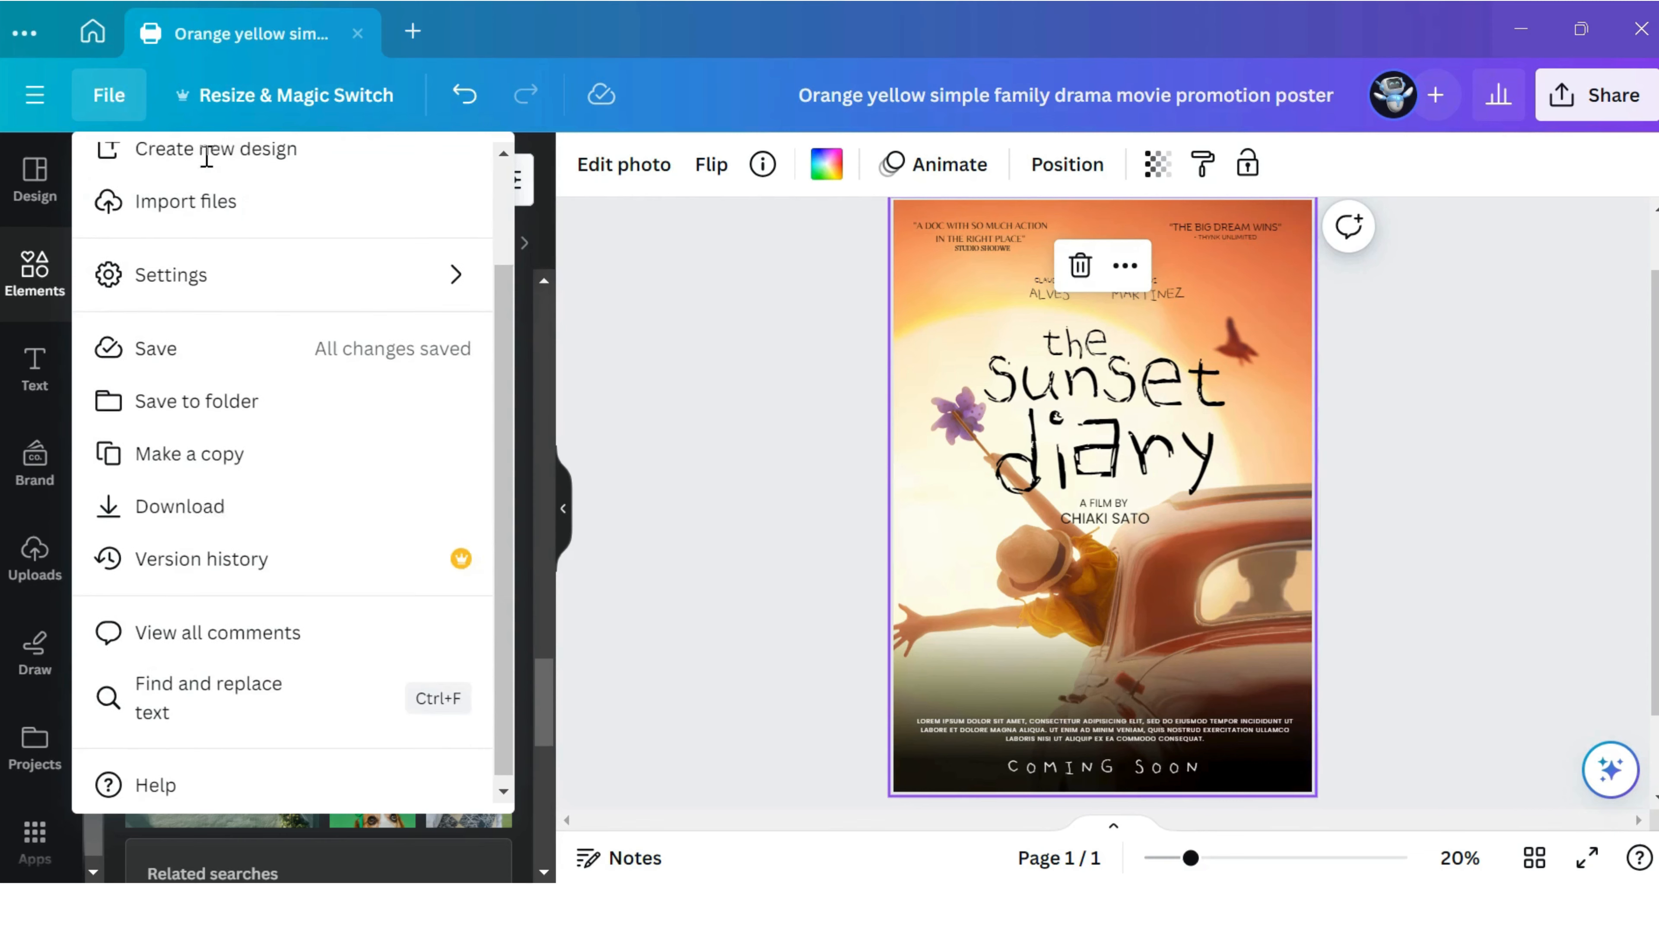
{"action": "left_click", "coordinate": [259, 337]}
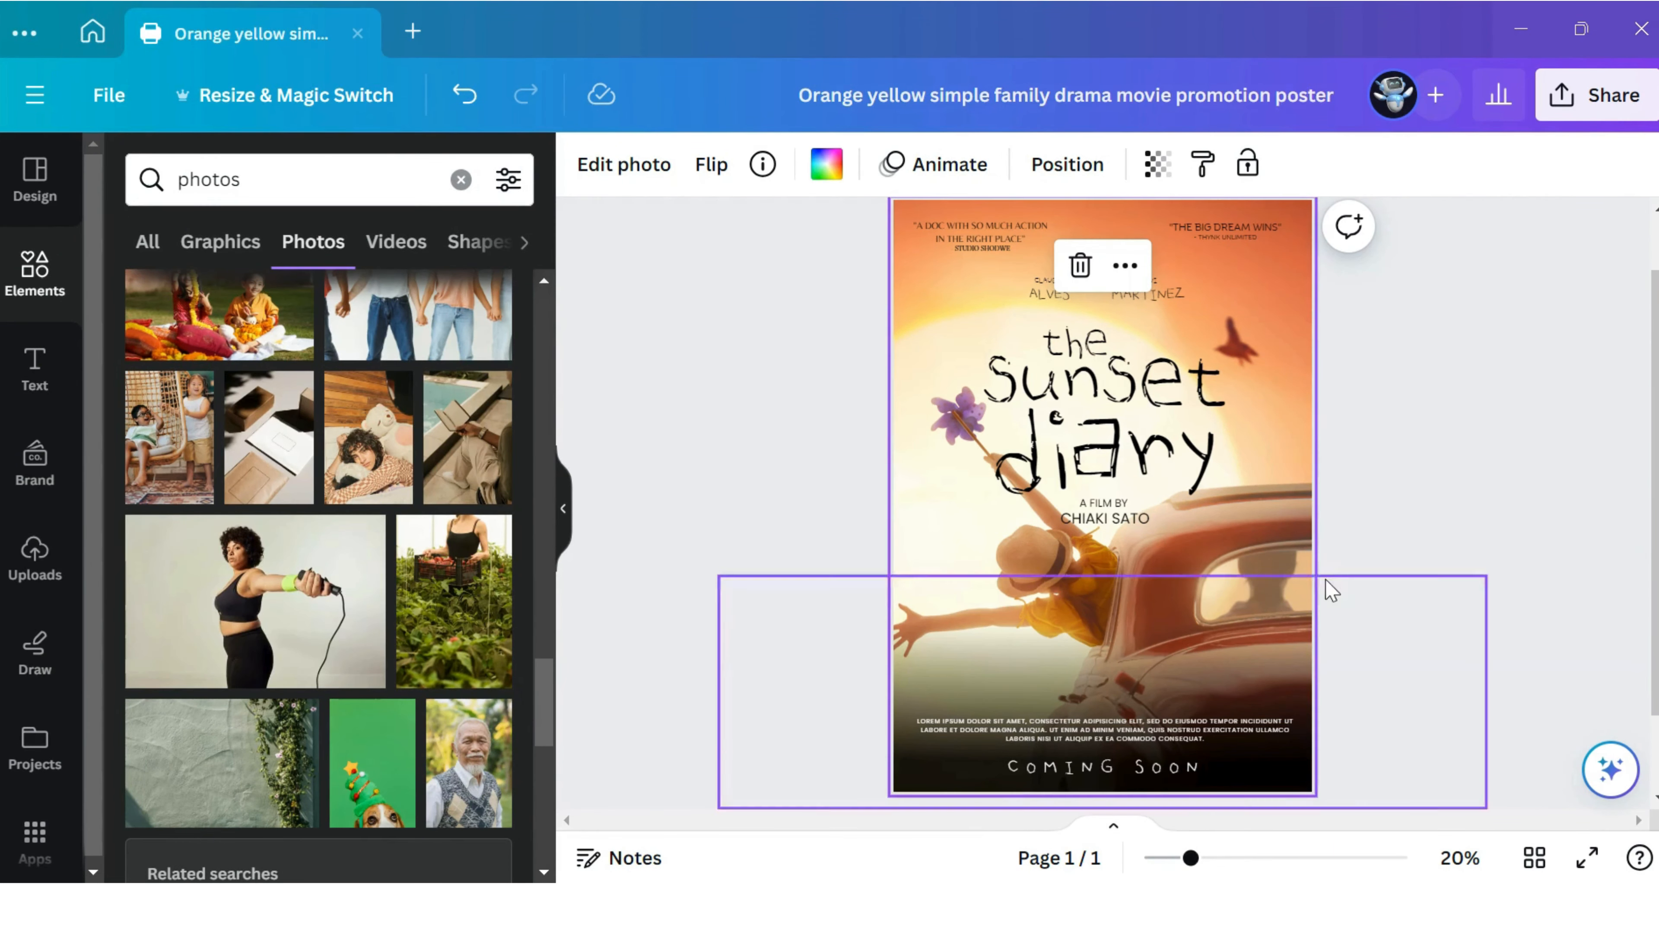
{"action": "left_click", "coordinate": [1347, 588]}
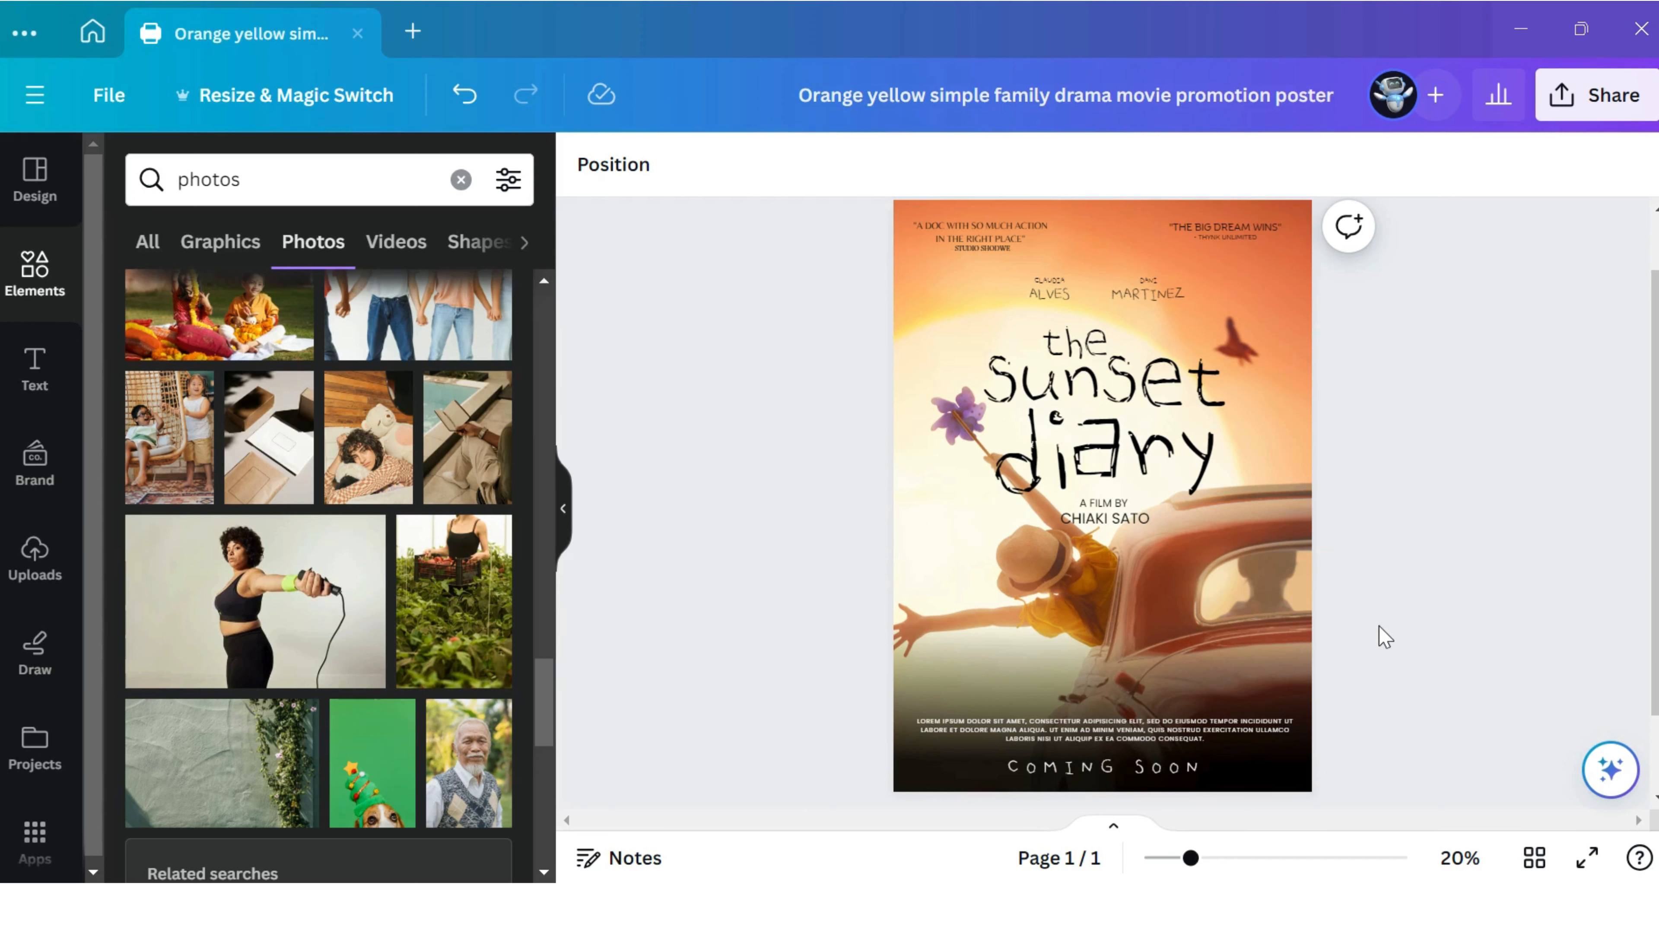
Download the poster as a PNG at size 1 and open the design in full-screen view.
{"action": "left_click", "coordinate": [1563, 111]}
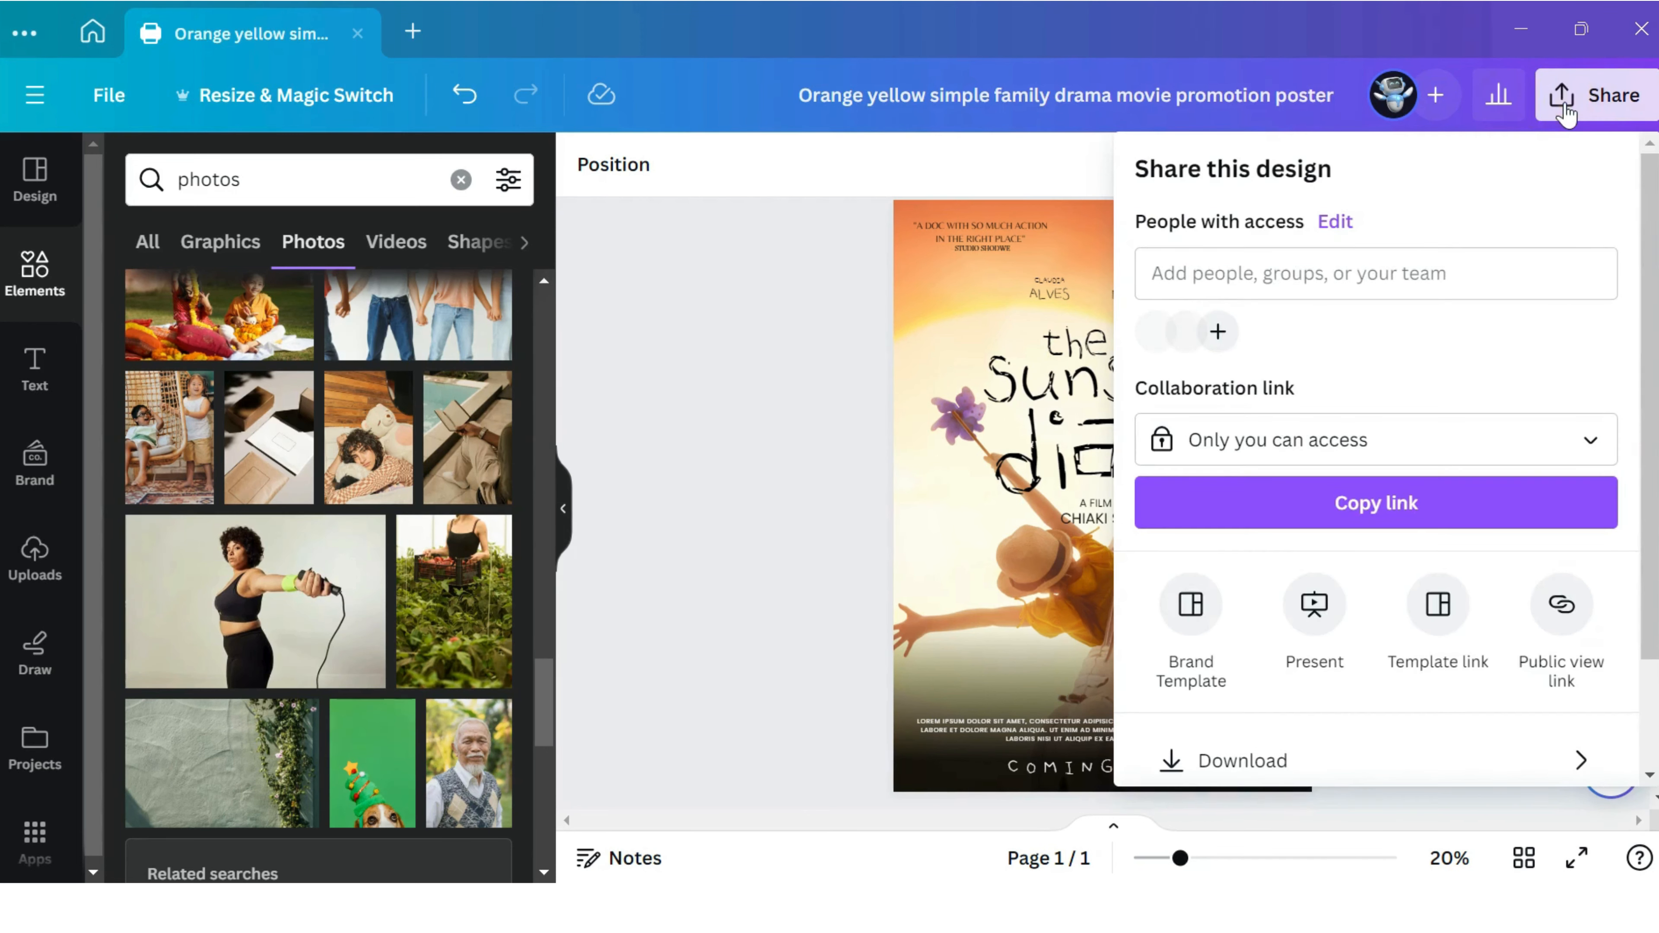
{"action": "scroll", "coordinate": [1407, 251], "scroll_direction": "down", "scroll_amount": 2}
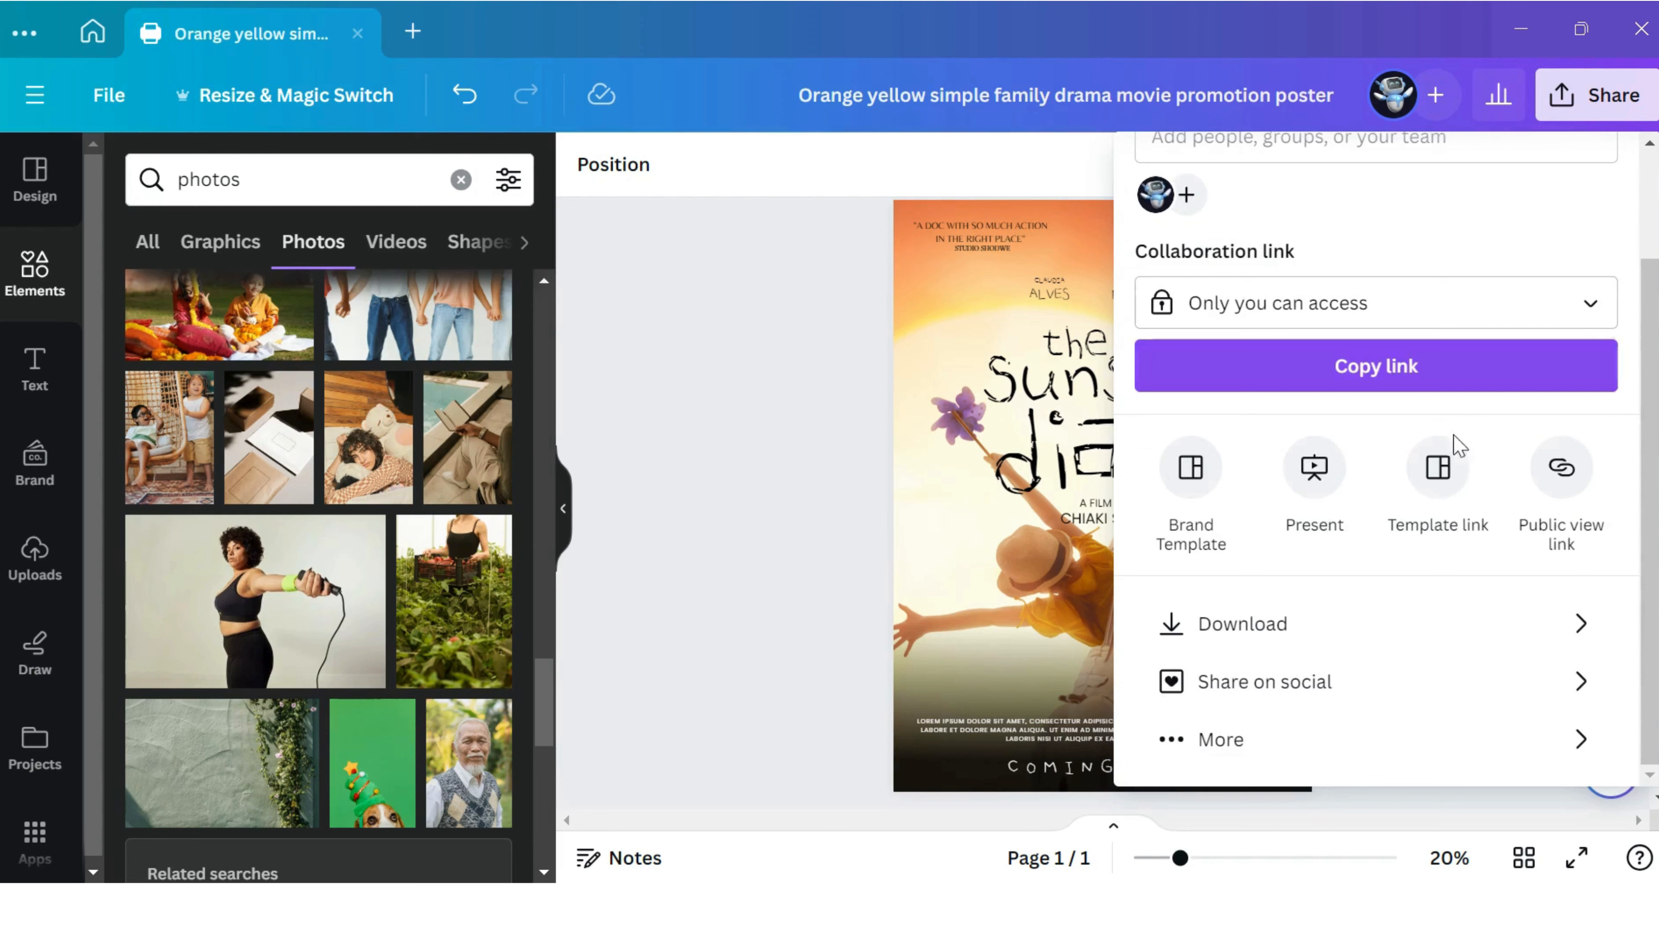
{"action": "left_click", "coordinate": [1374, 623]}
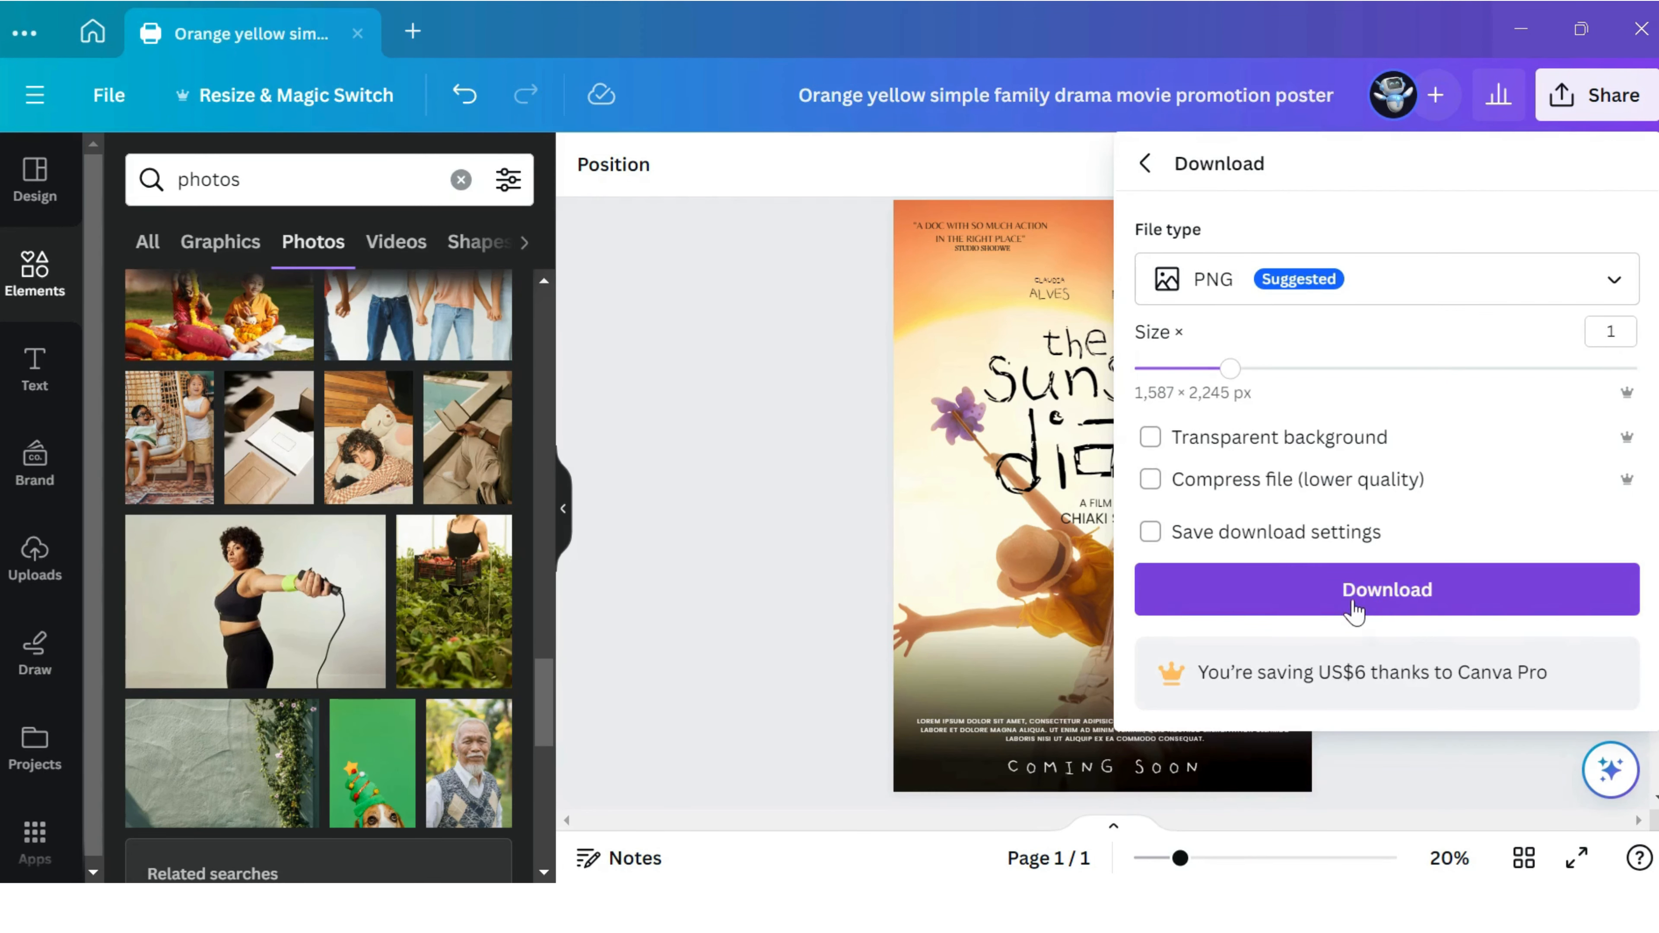
{"action": "left_click", "coordinate": [1398, 595]}
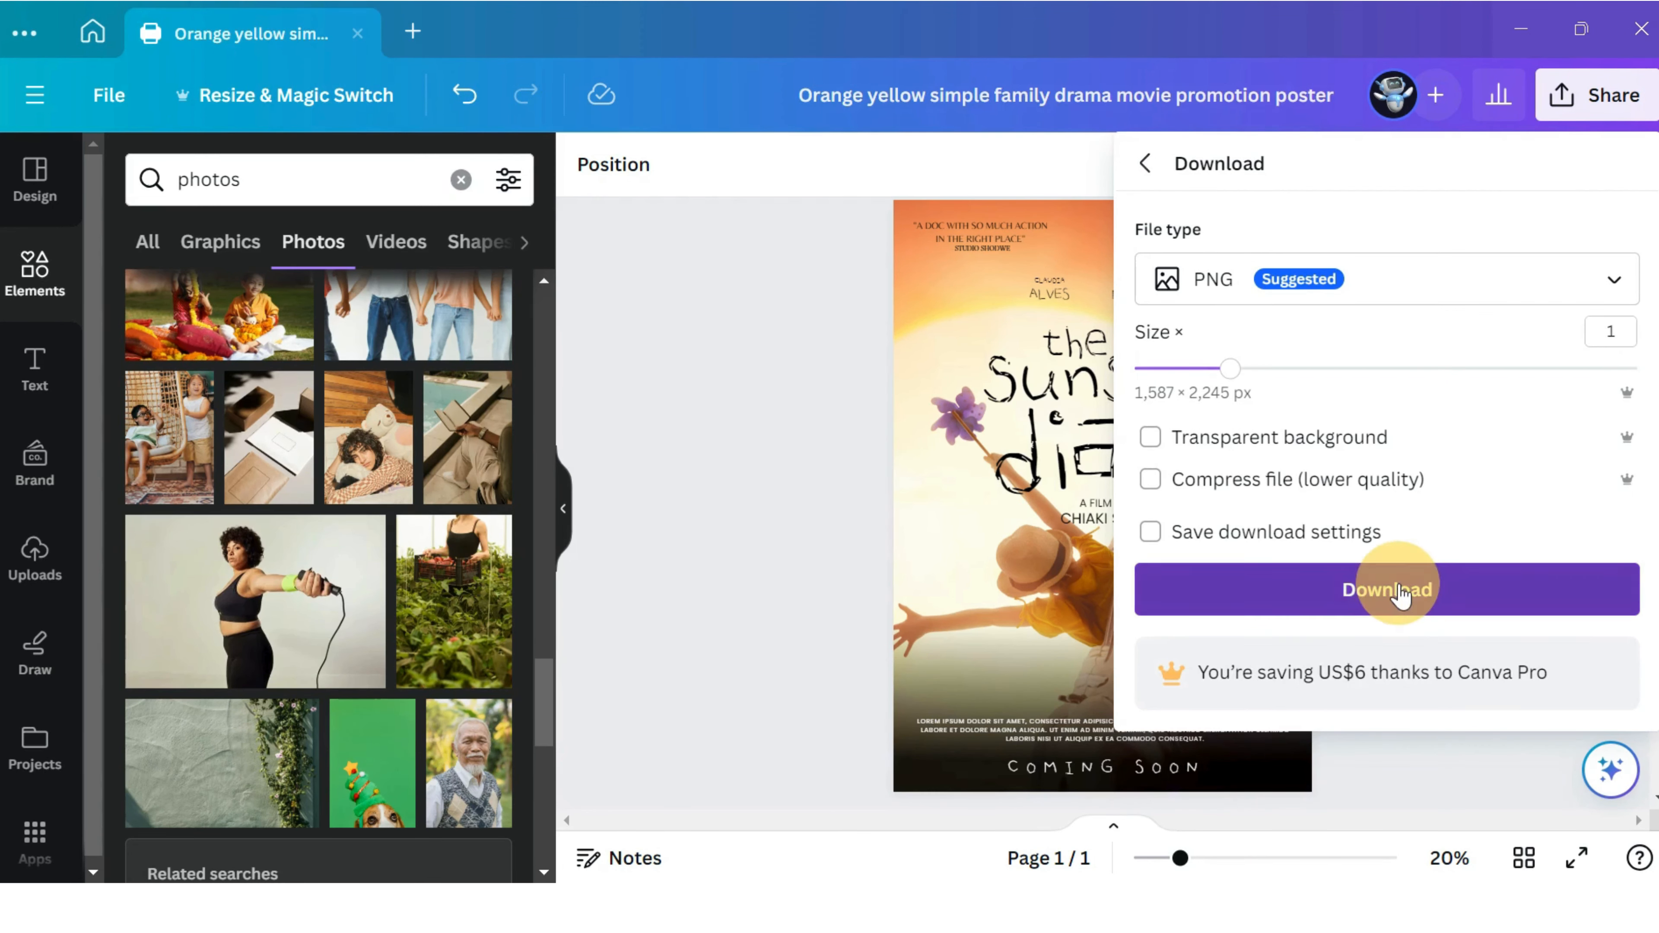
{"action": "left_click", "coordinate": [1575, 858]}
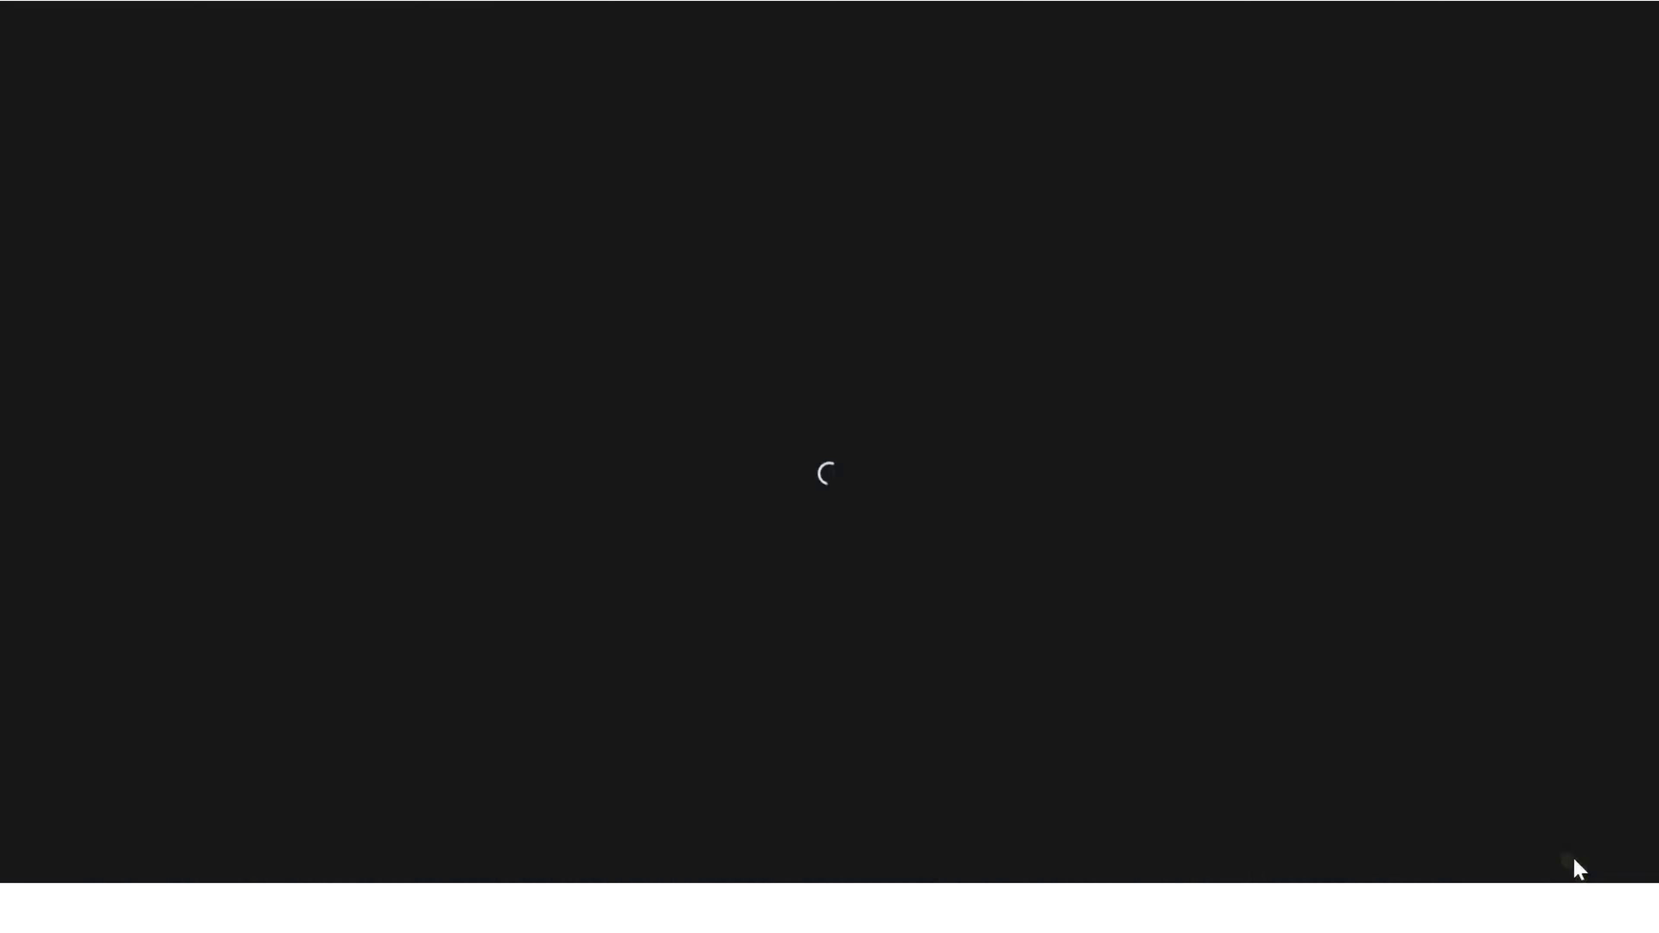